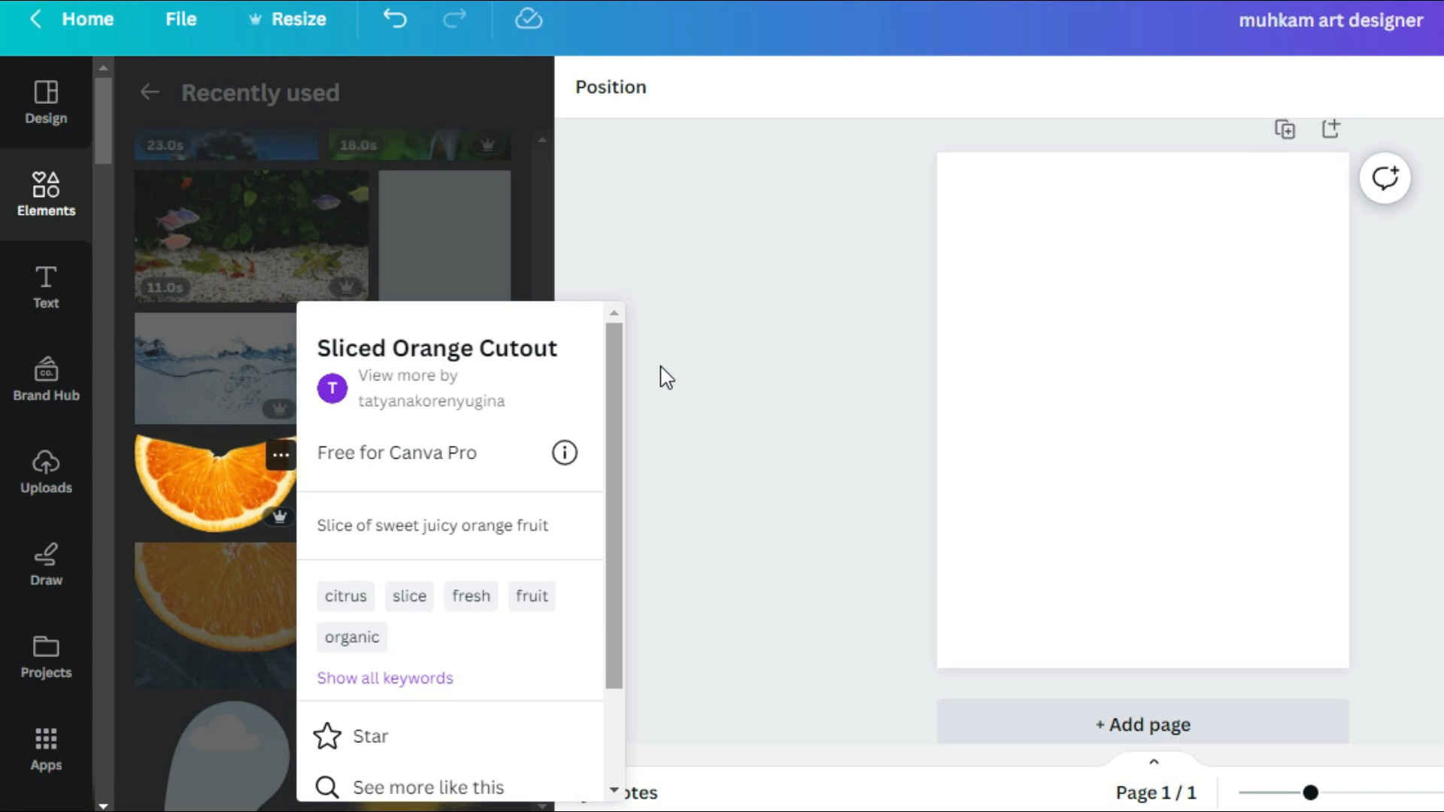
Place the Sliced Orange Cutout on the blank page and run Background Remover on it
left_click(660, 365)
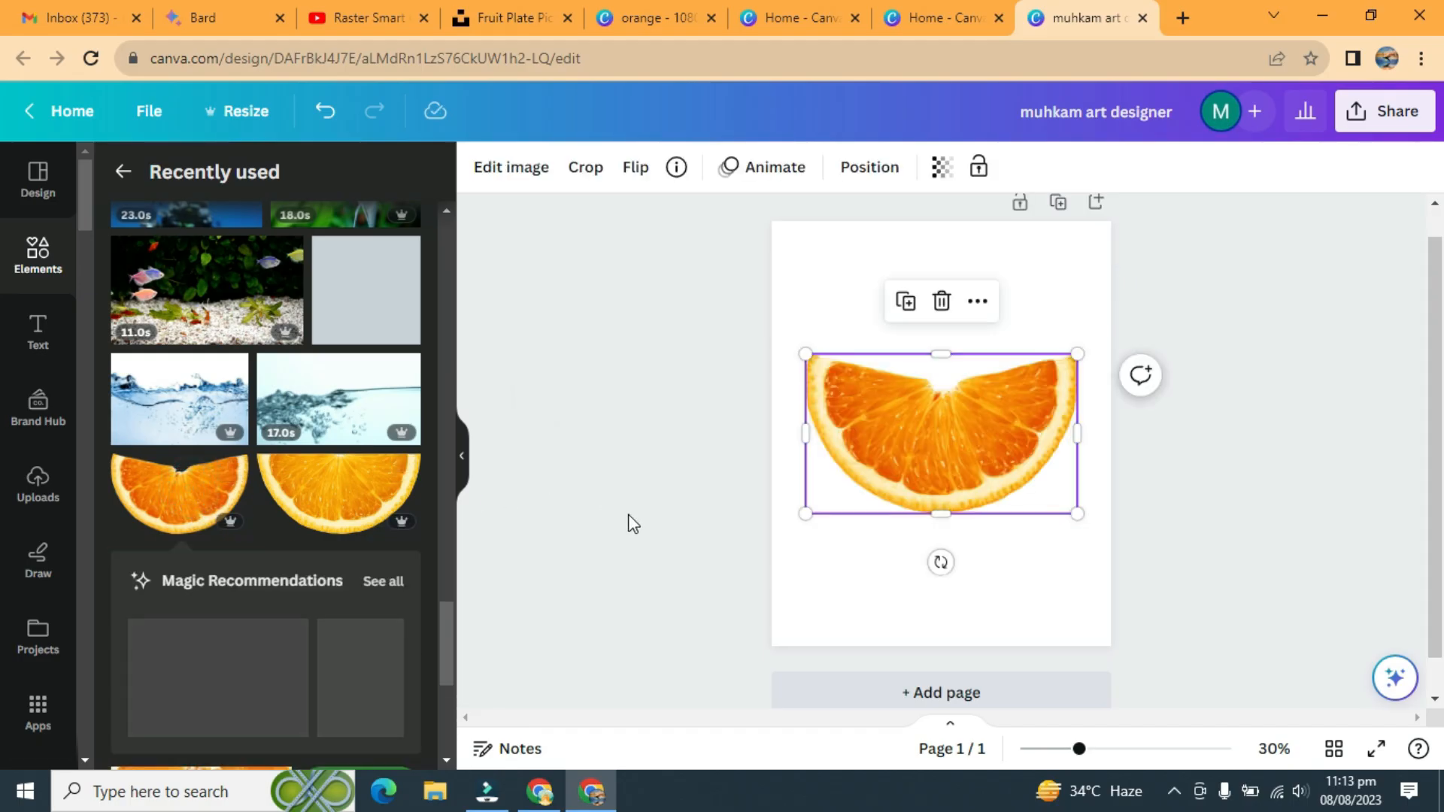
left_click(524, 173)
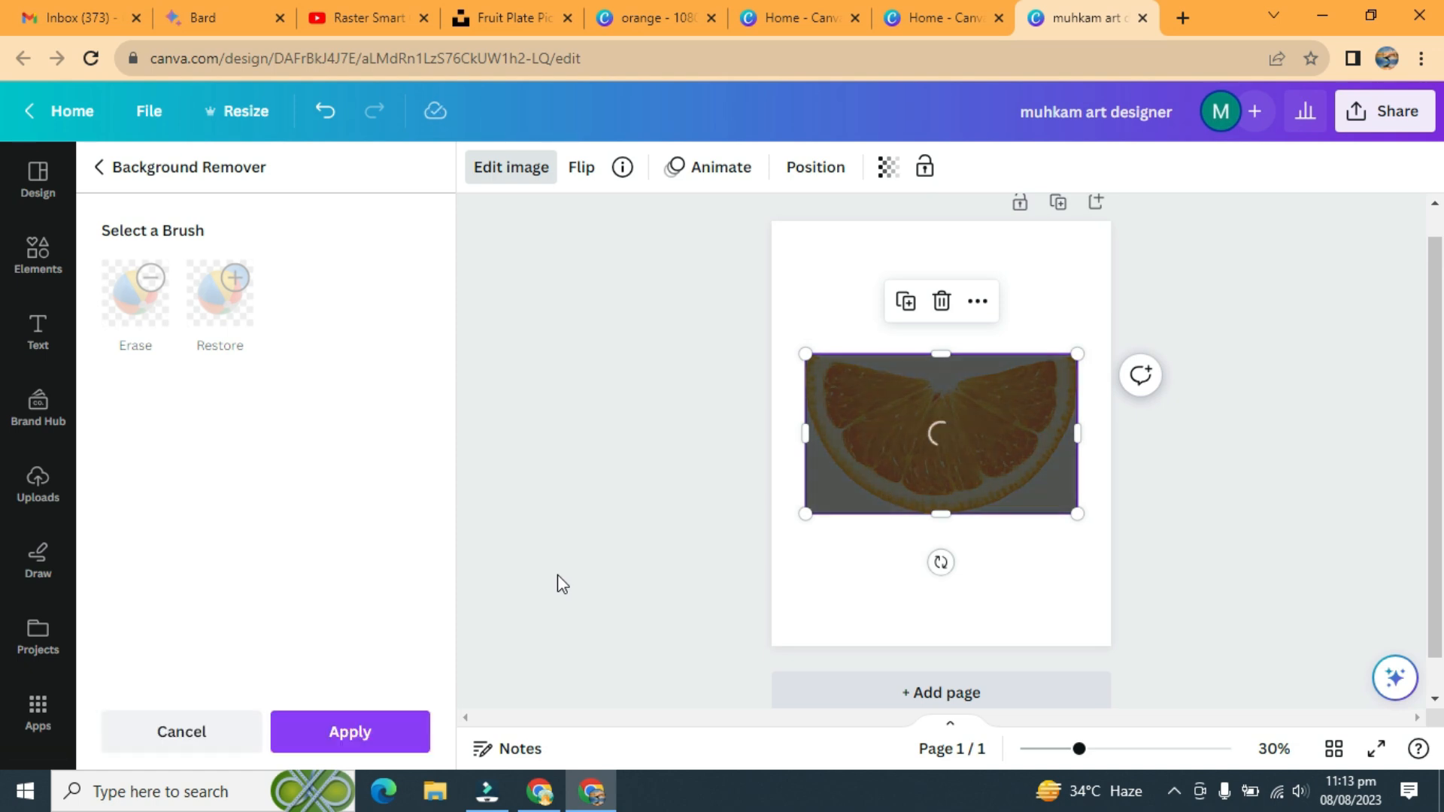
Erase the pulp inside the orange slice with the Erase brush at size 75, keeping only the rind, and apply the edit
left_click(138, 300)
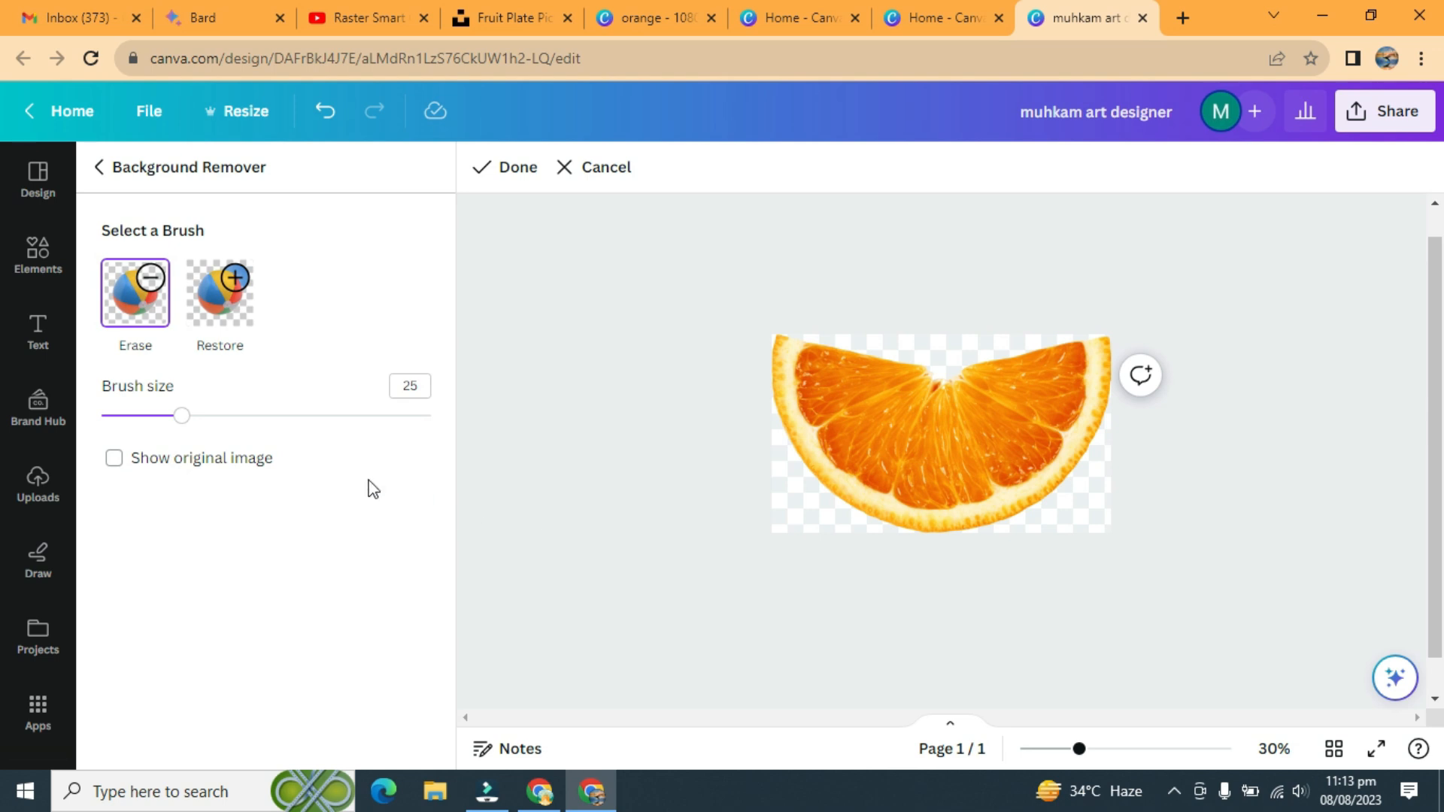
left_click_drag(175, 419, 188, 416)
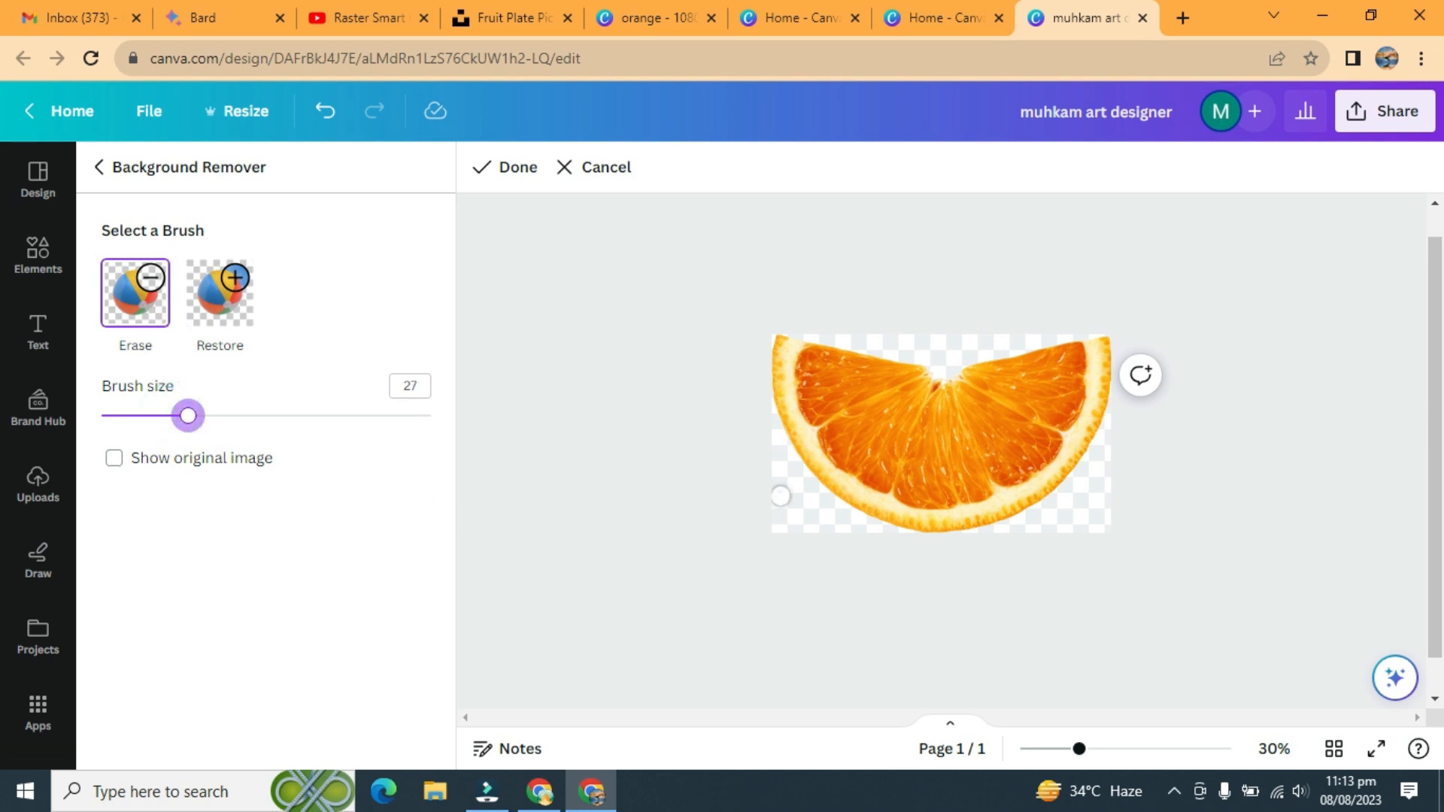
left_click_drag(189, 416, 348, 416)
left_click(929, 392)
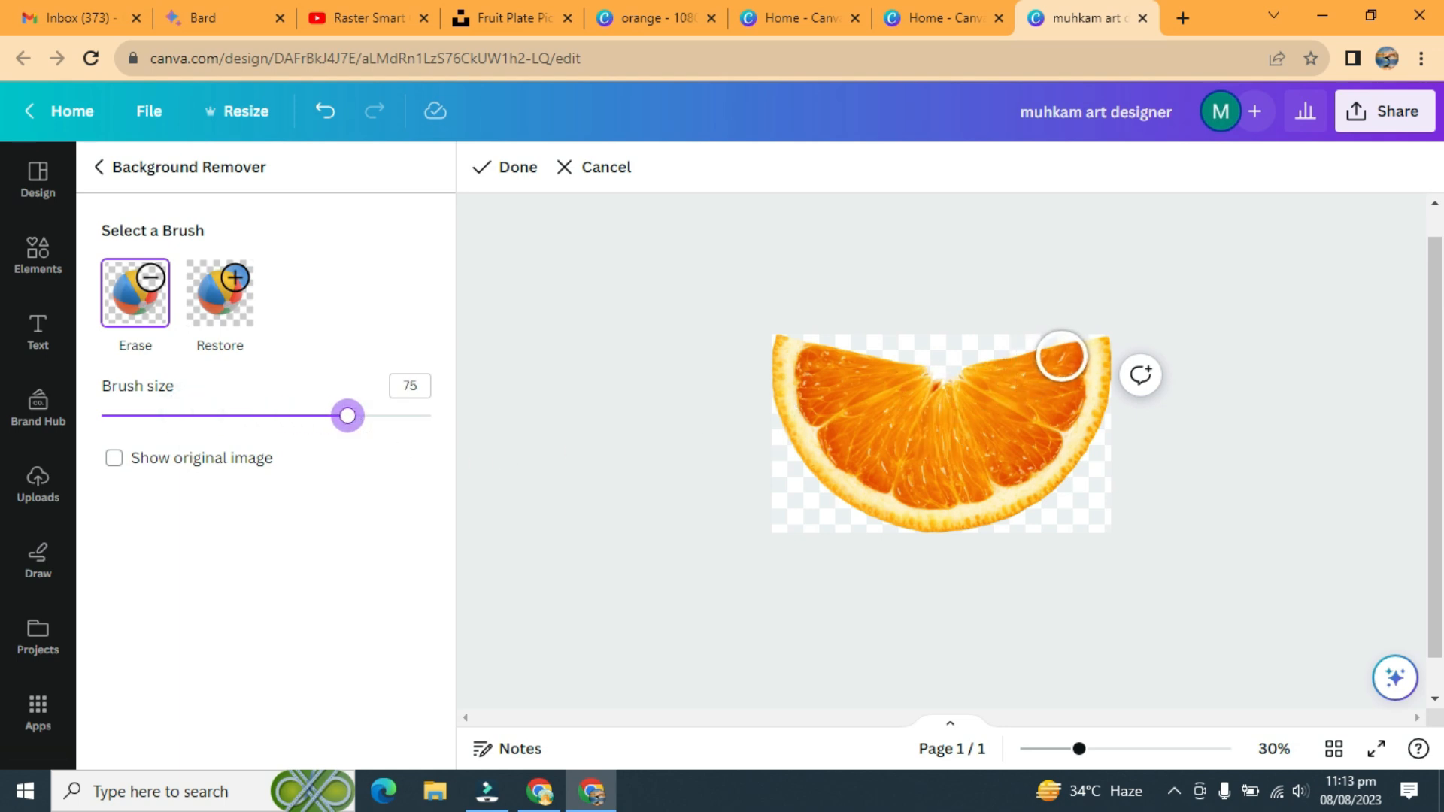
left_click(1063, 357)
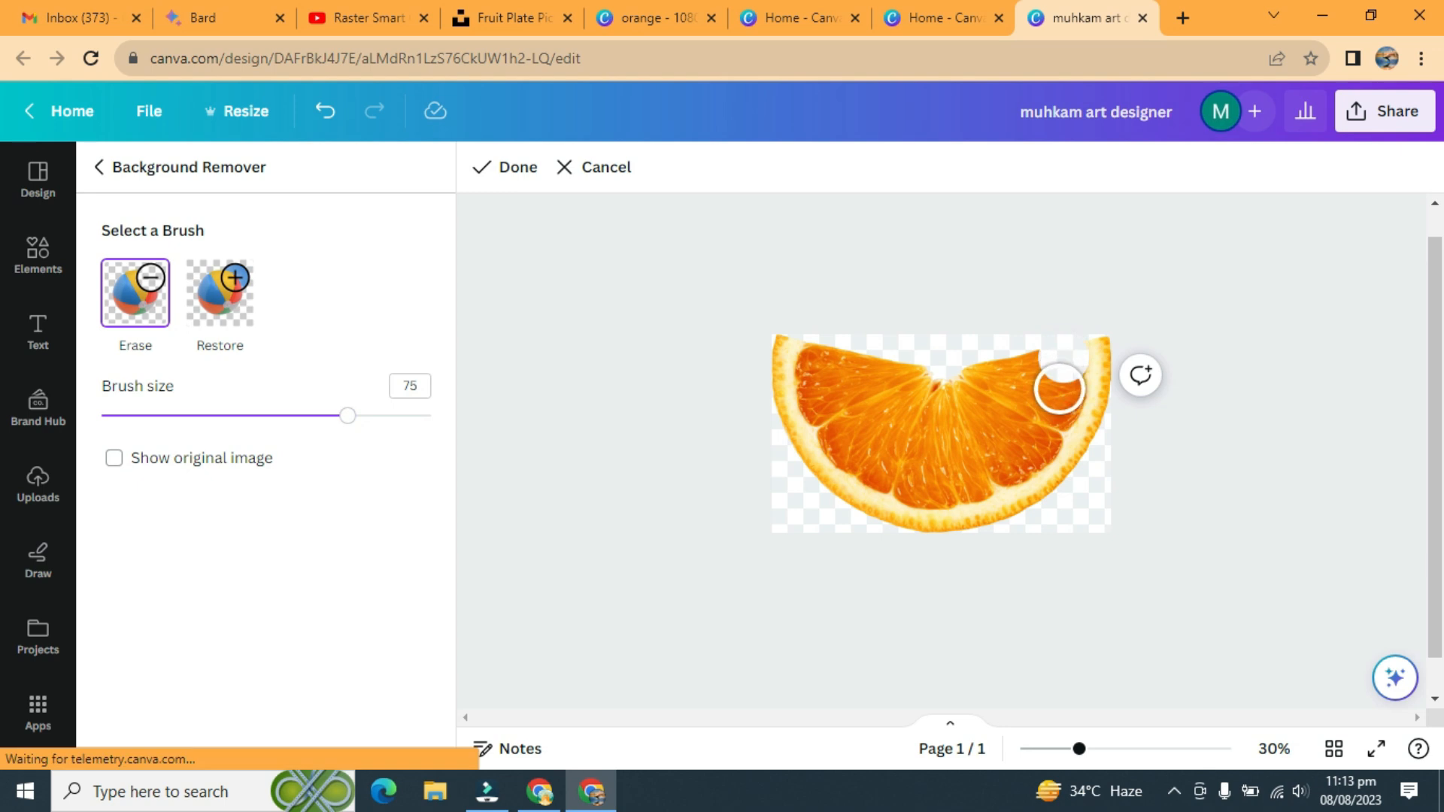
left_click(1061, 389)
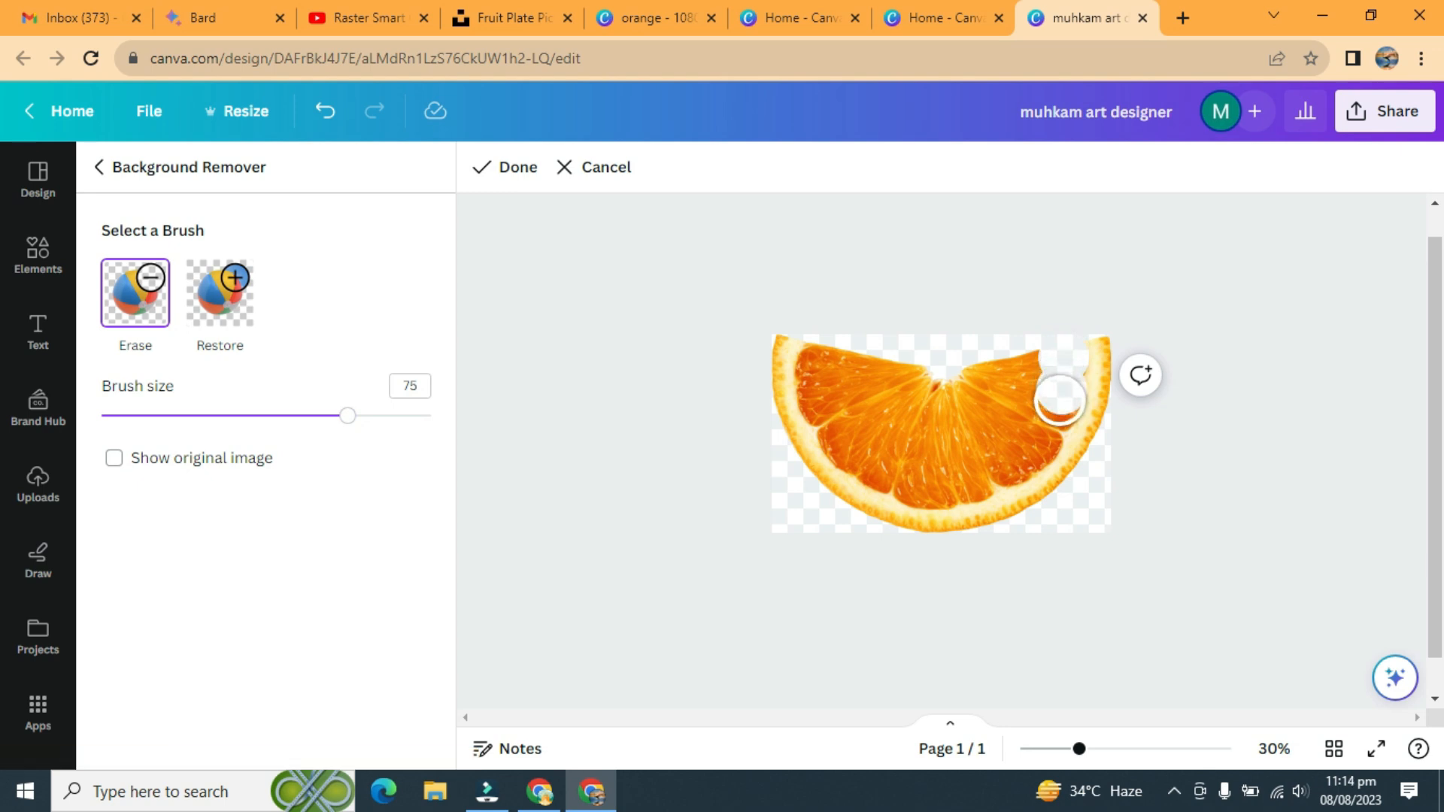
left_click(1061, 404)
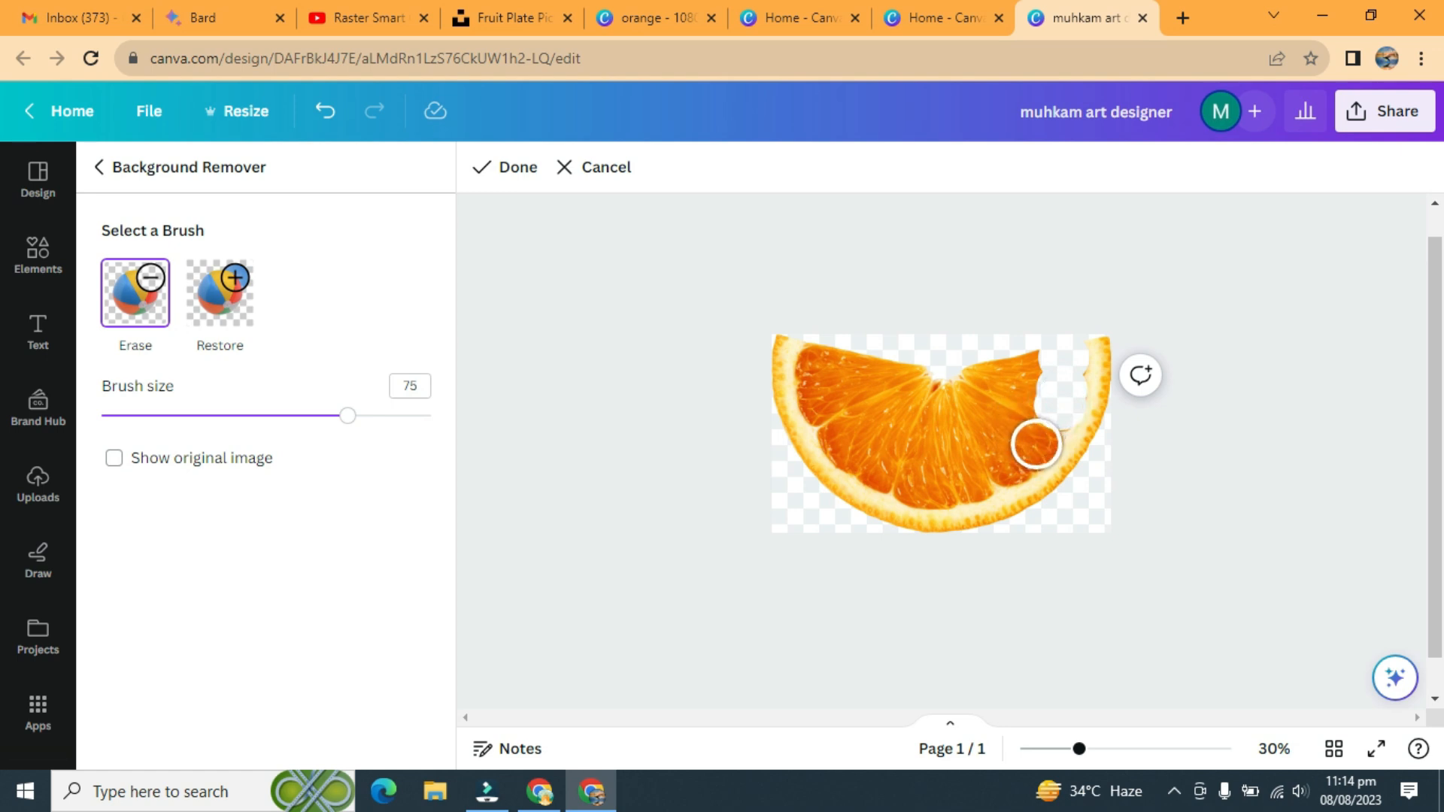
left_click(1016, 455)
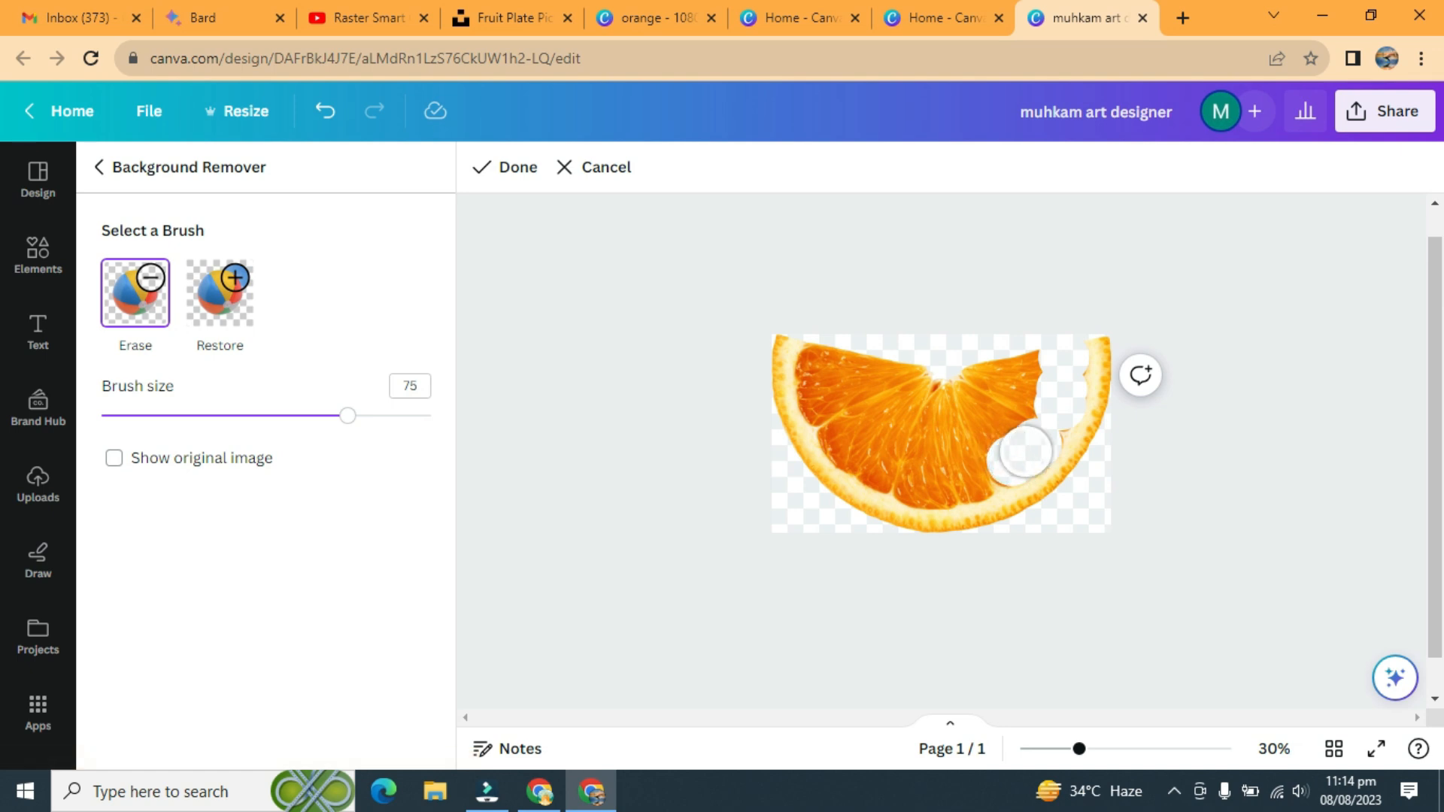
left_click(1009, 460)
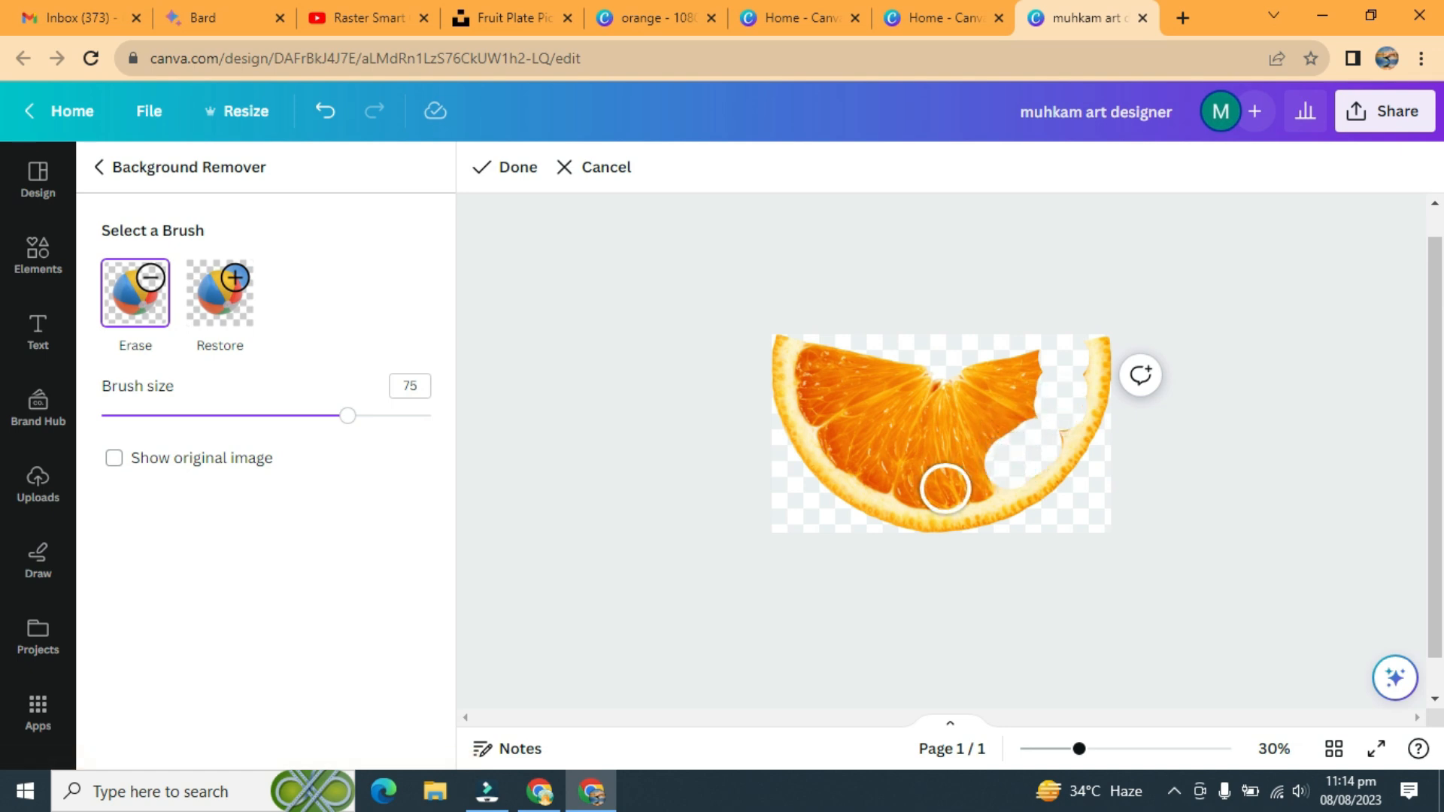
left_click(962, 479)
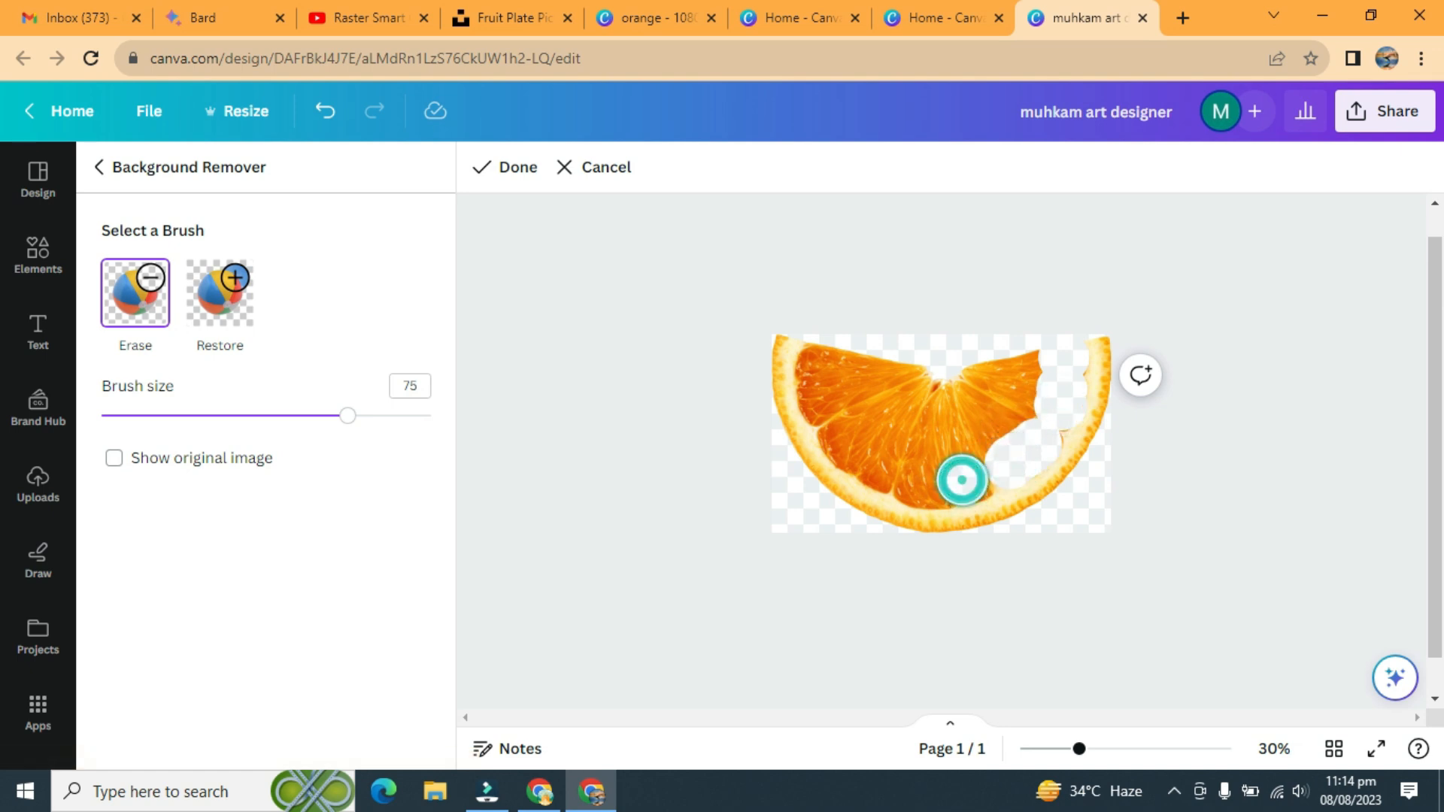
left_click(937, 485)
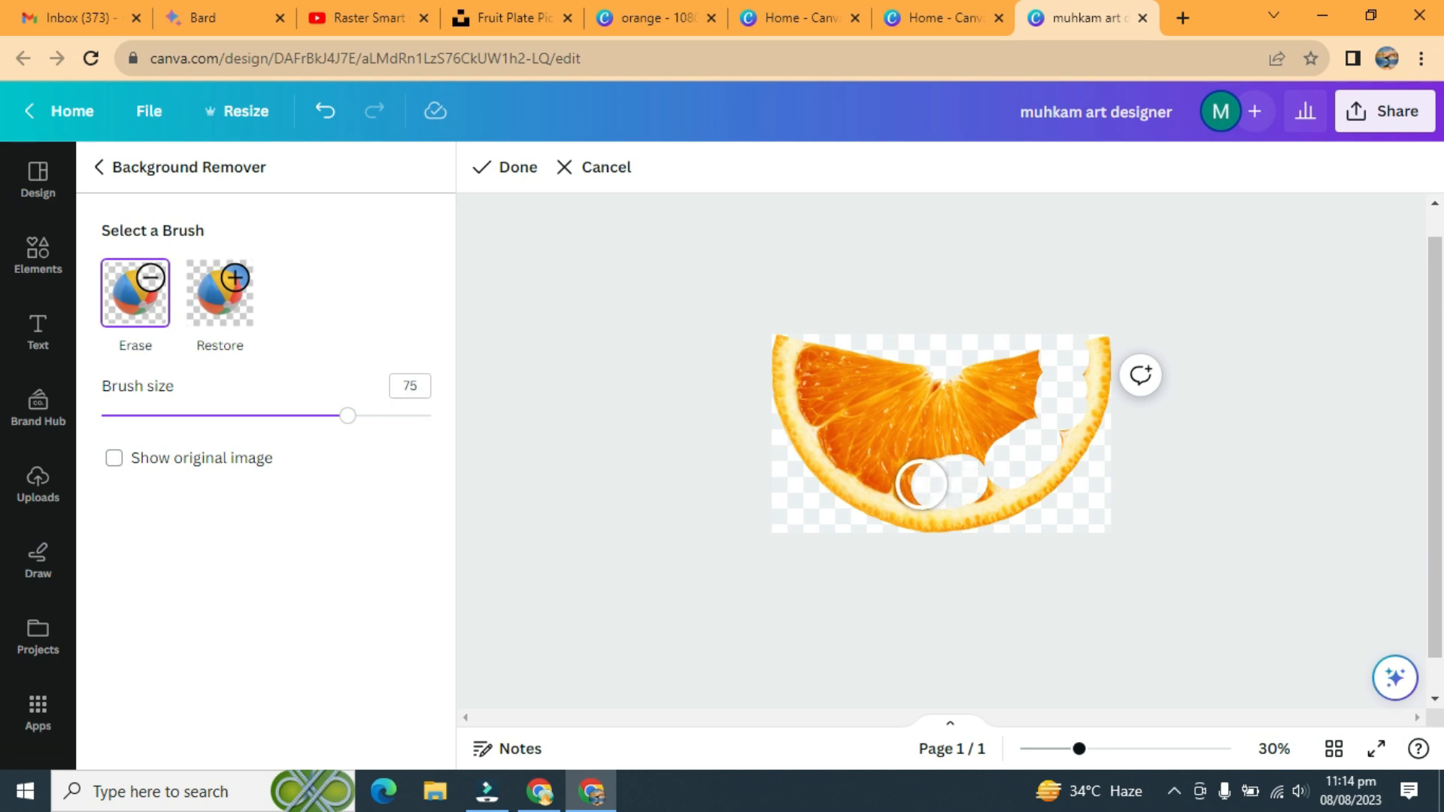
left_click(919, 485)
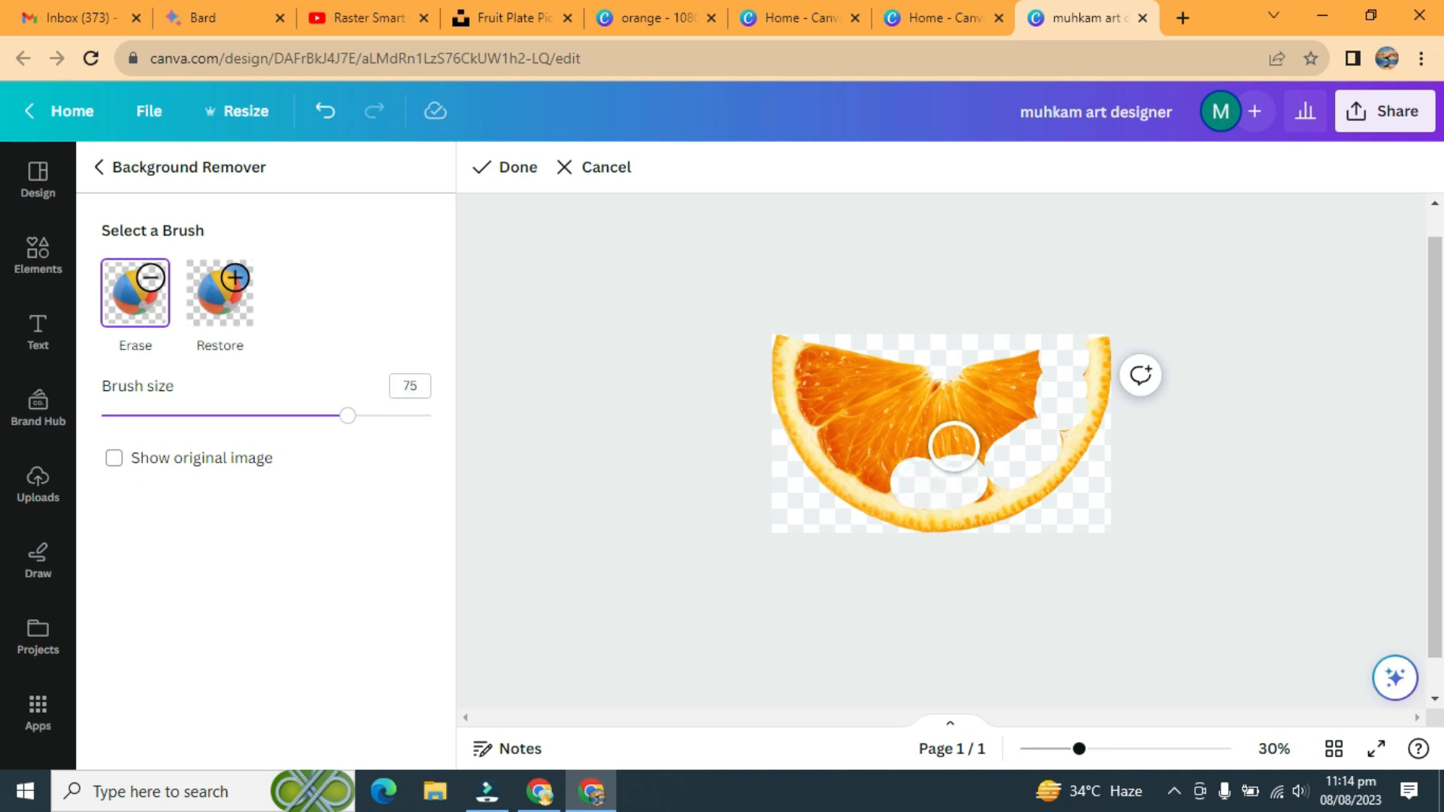
left_click(884, 470)
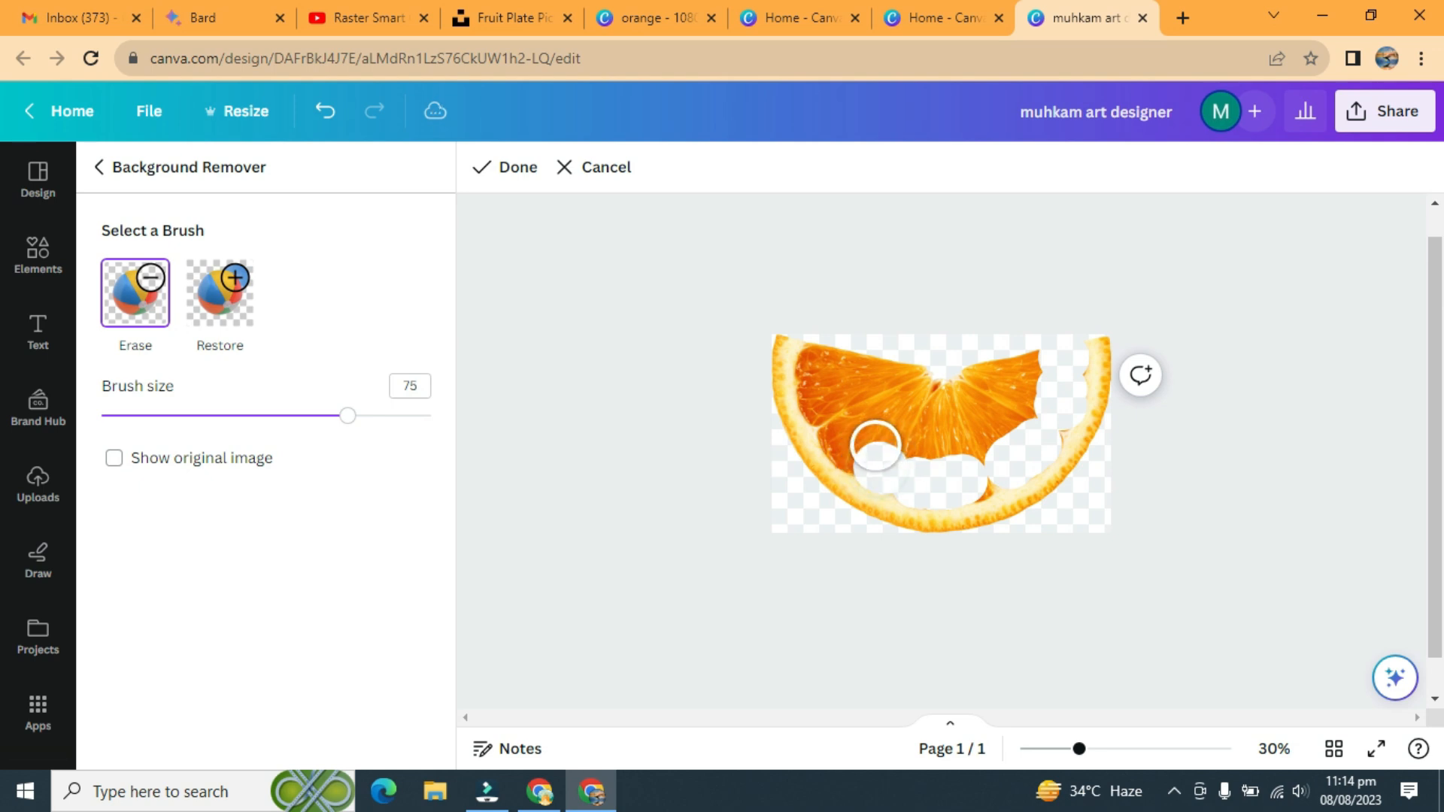
left_click(847, 447)
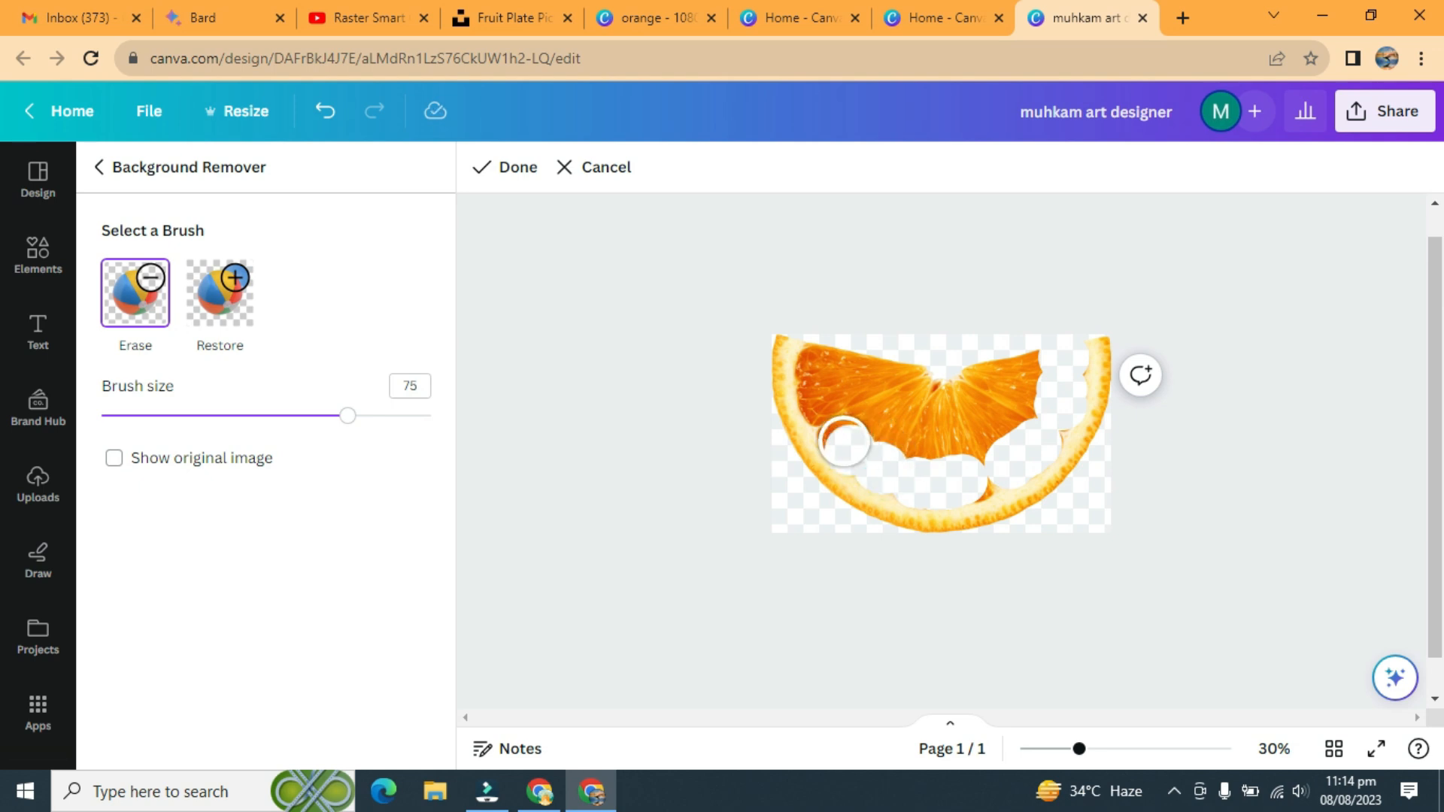
mouse_move(841, 439)
left_mouse_down()
mouse_move(842, 396)
mouse_move(821, 401)
left_mouse_up()
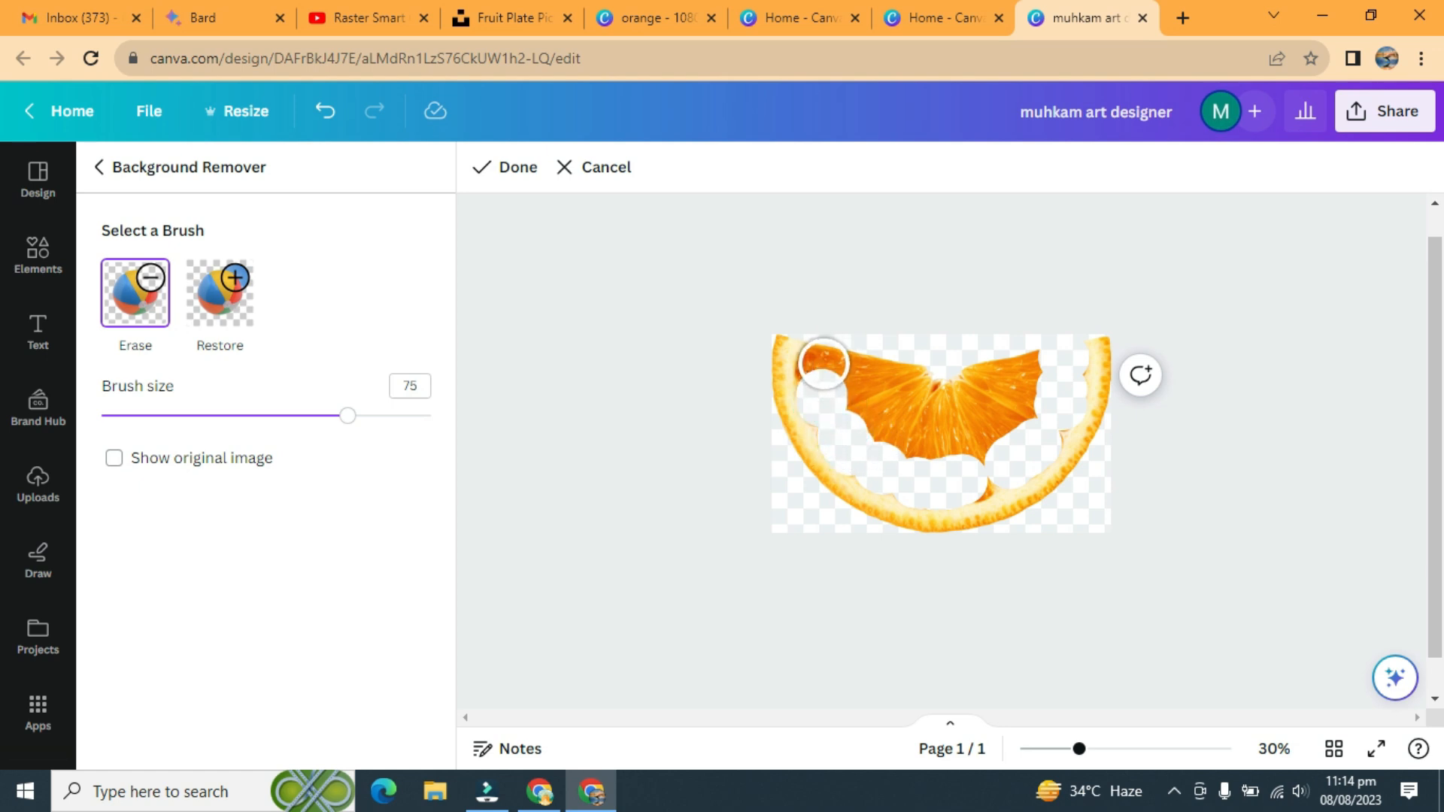
left_click(822, 368)
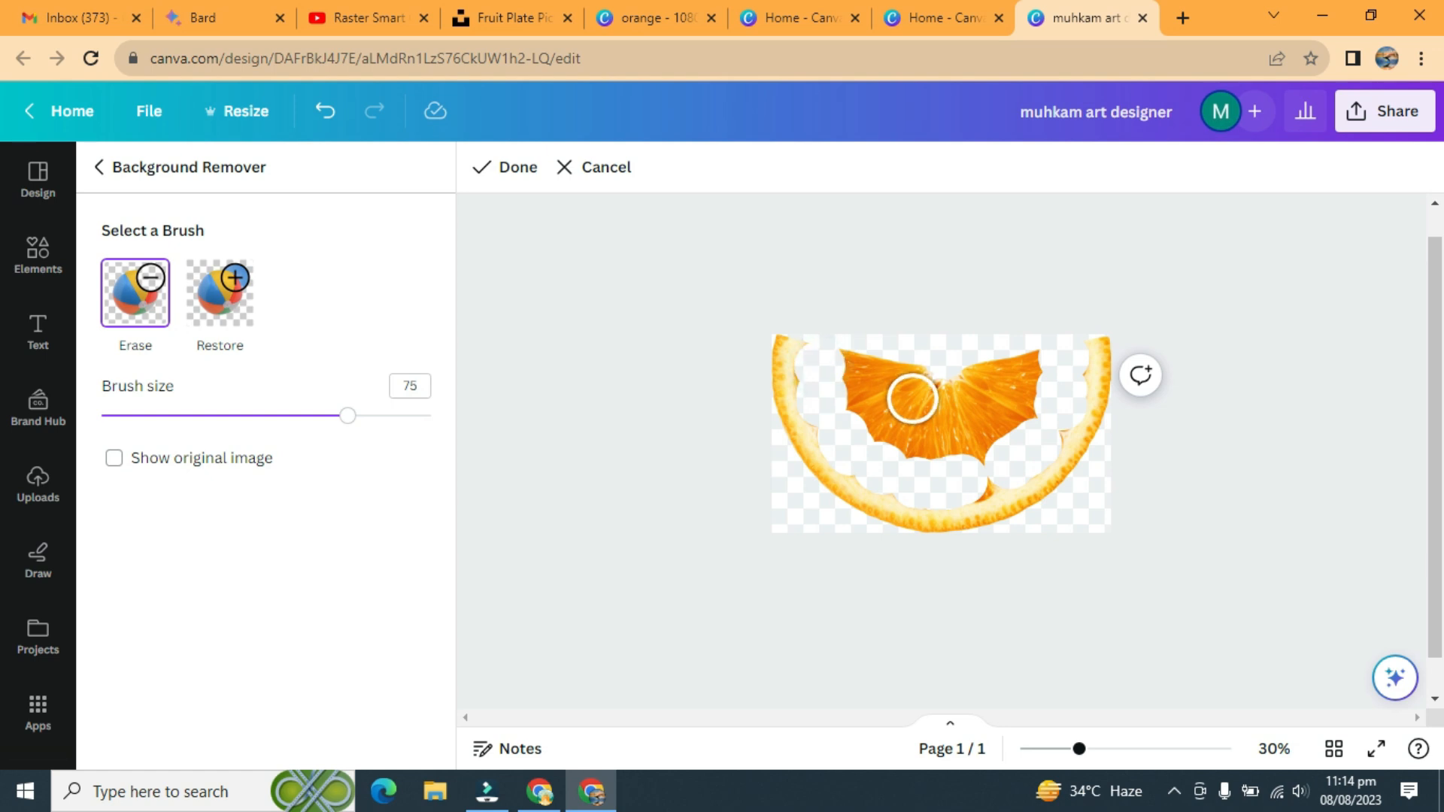
mouse_move(851, 366)
left_mouse_down()
mouse_move(881, 425)
mouse_move(938, 430)
mouse_move(1017, 398)
mouse_move(995, 362)
mouse_move(893, 386)
mouse_move(998, 419)
mouse_move(910, 448)
mouse_move(957, 450)
left_mouse_up()
left_click(1037, 395)
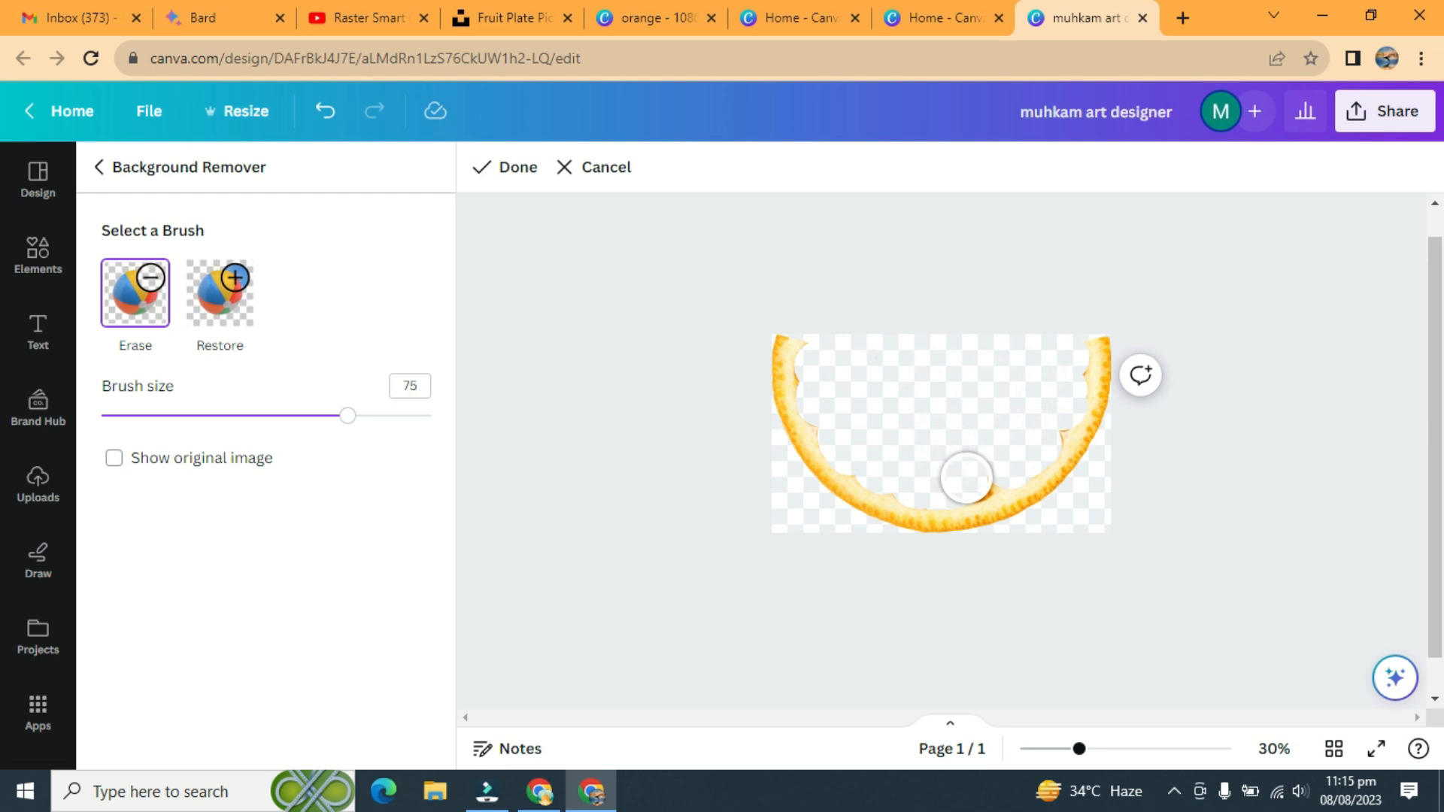
left_click(968, 479)
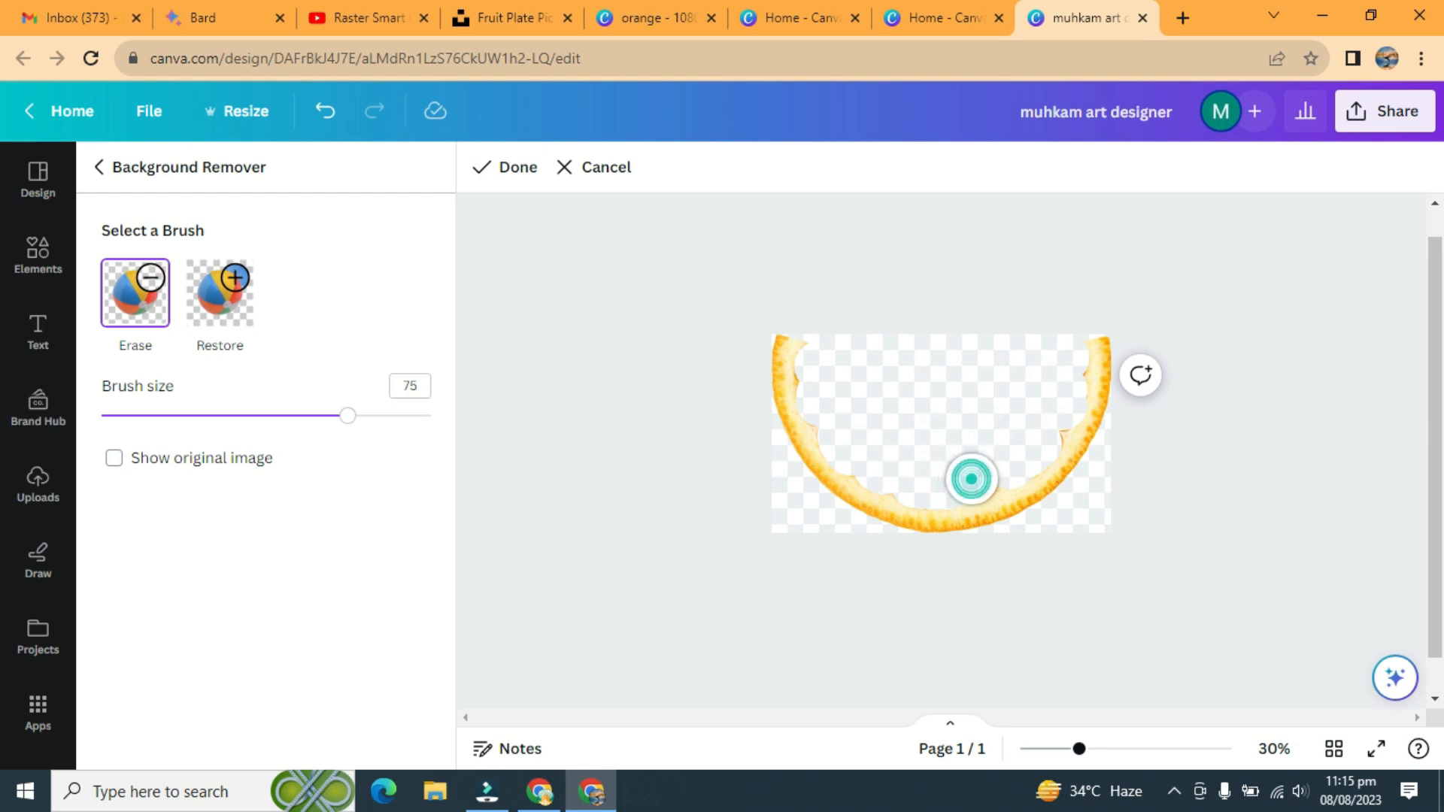
left_click(1055, 363)
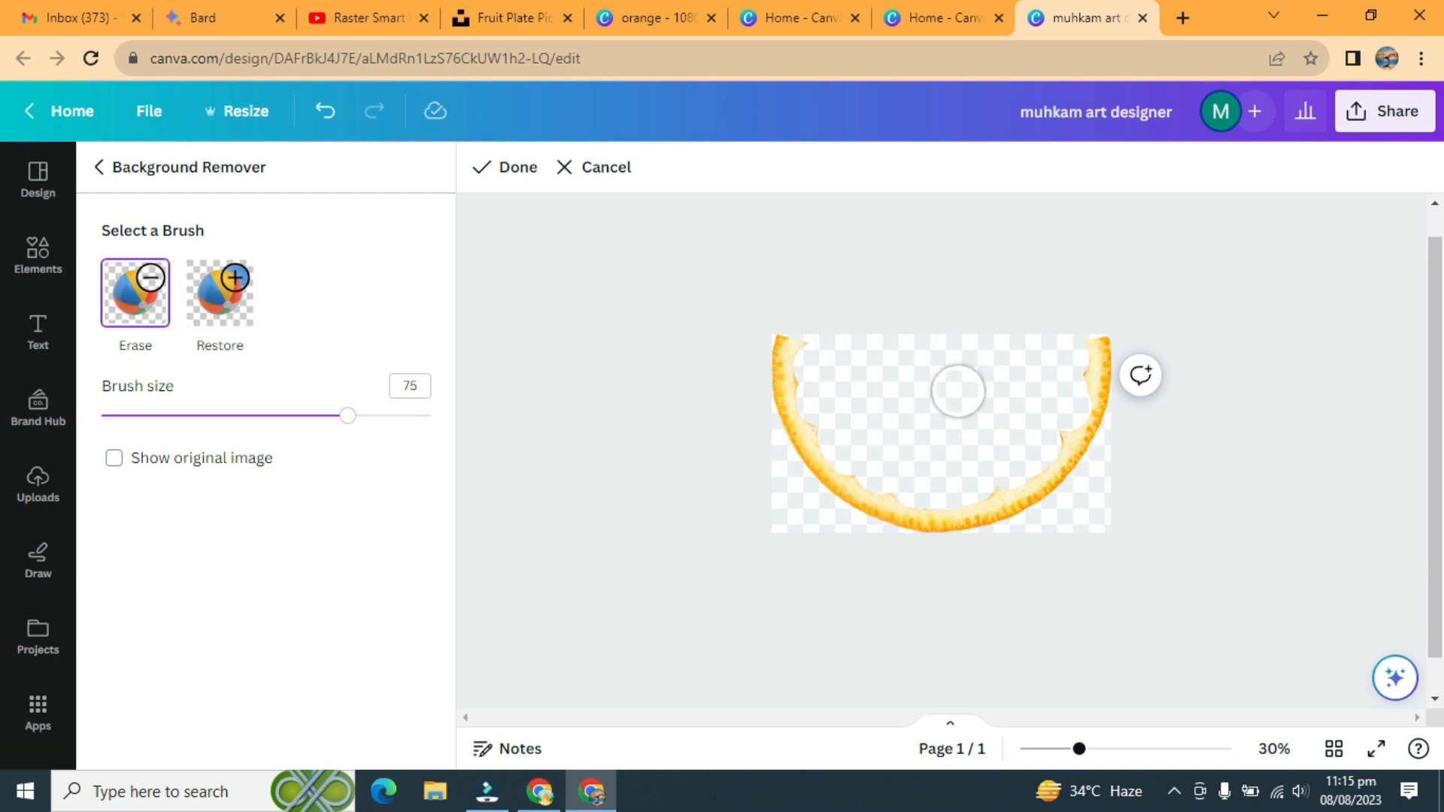
left_click(504, 169)
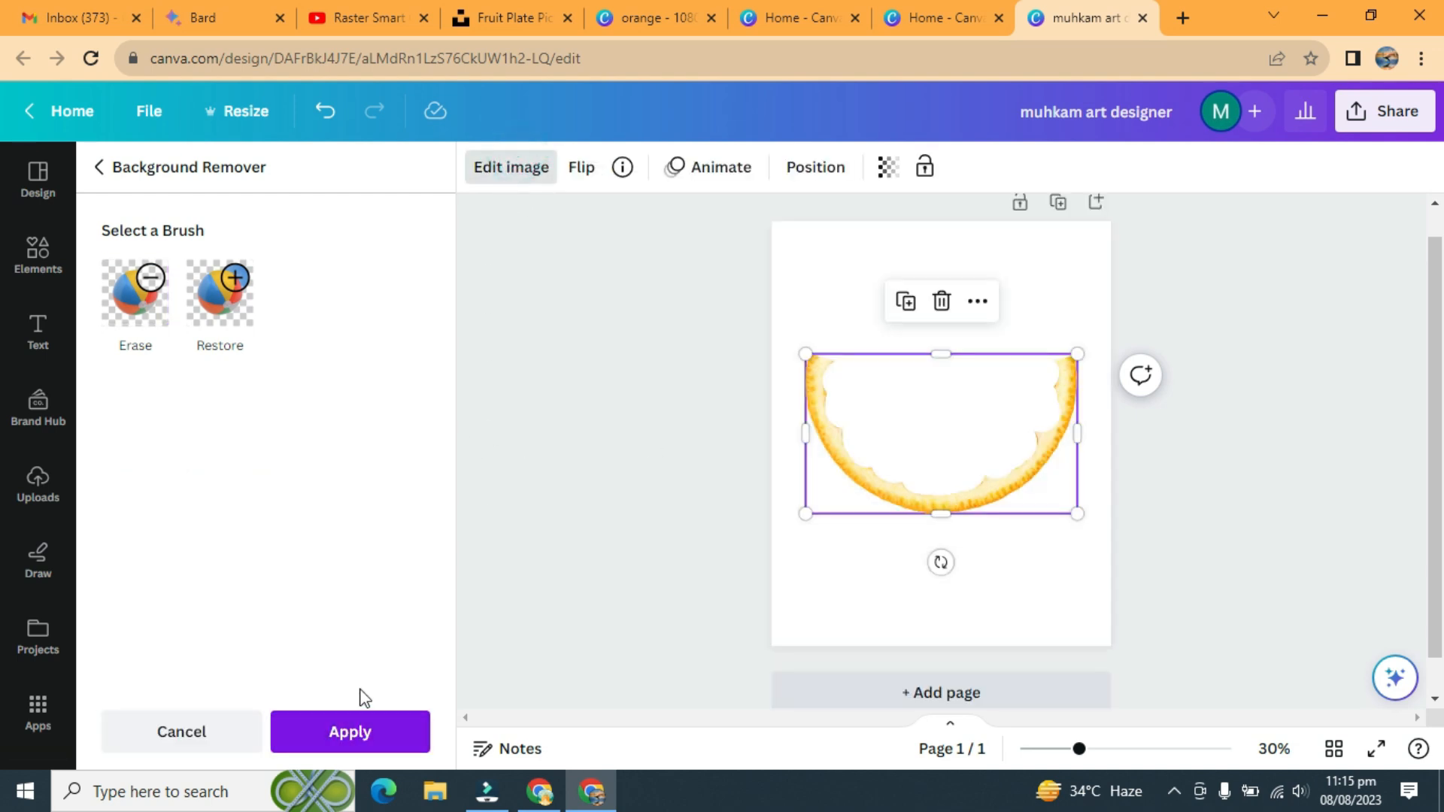
left_click(327, 724)
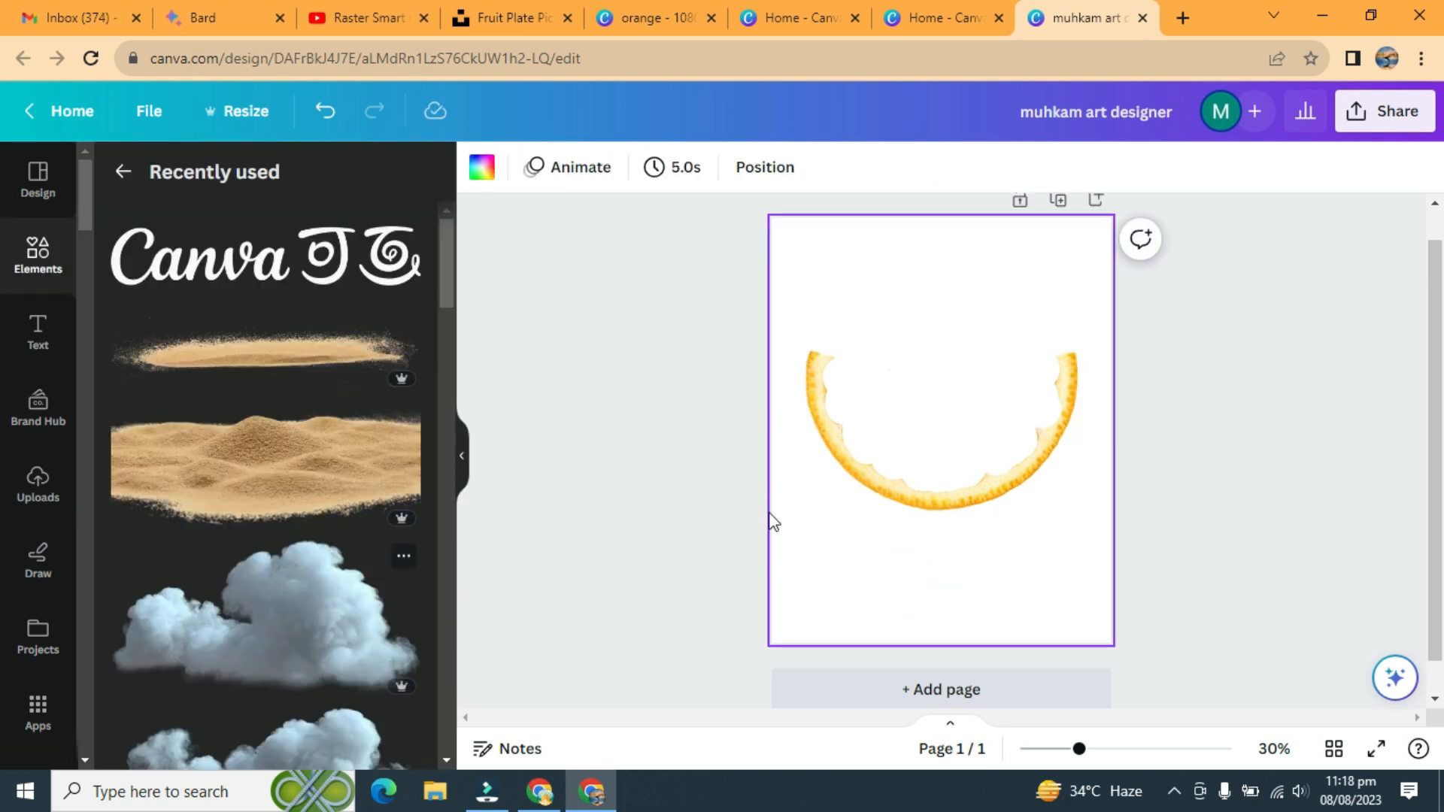
Move the orange rind lower on the page and place the blue Water splash image over it
left_click_drag(903, 477, 908, 536)
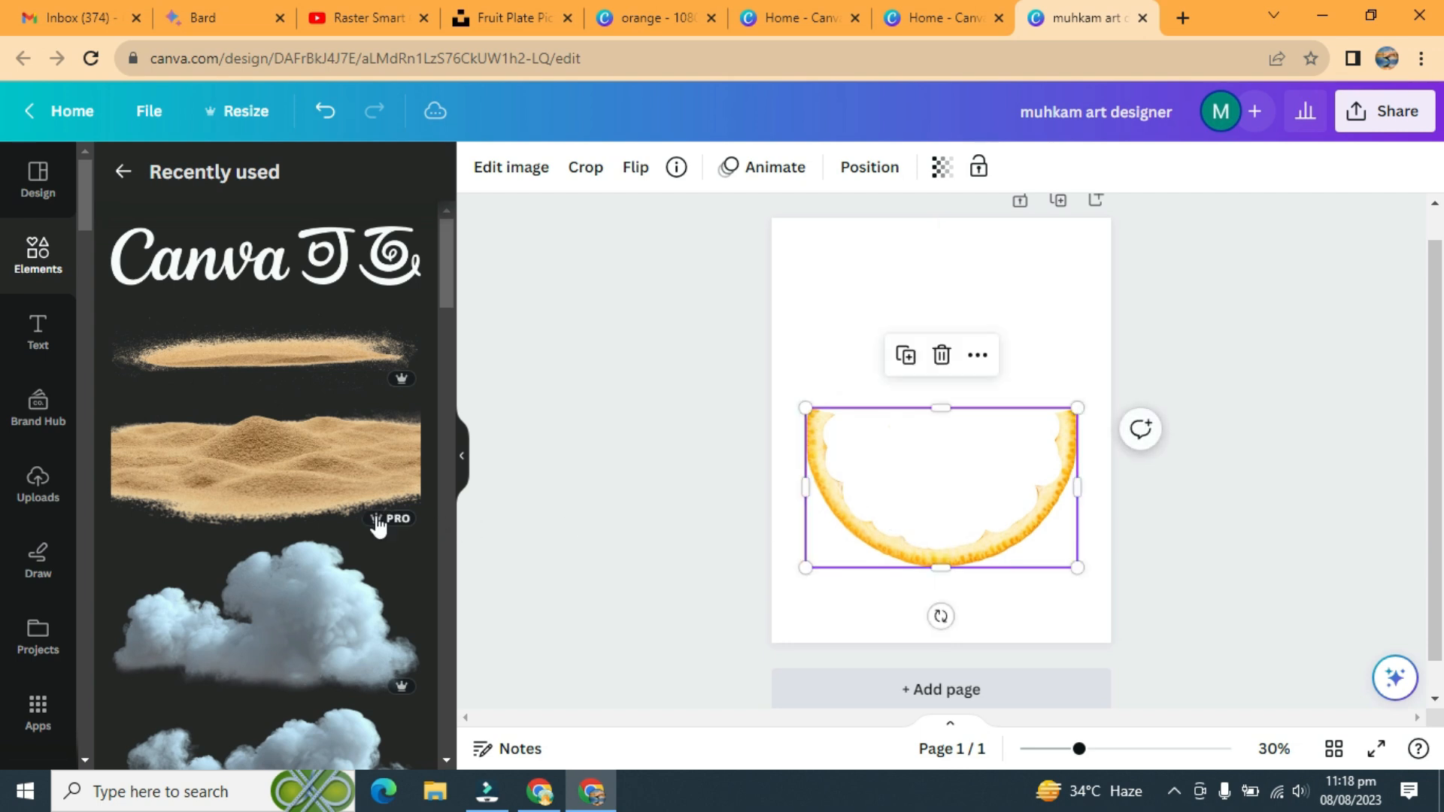
scroll(381, 522, "down", 5)
left_click(231, 459)
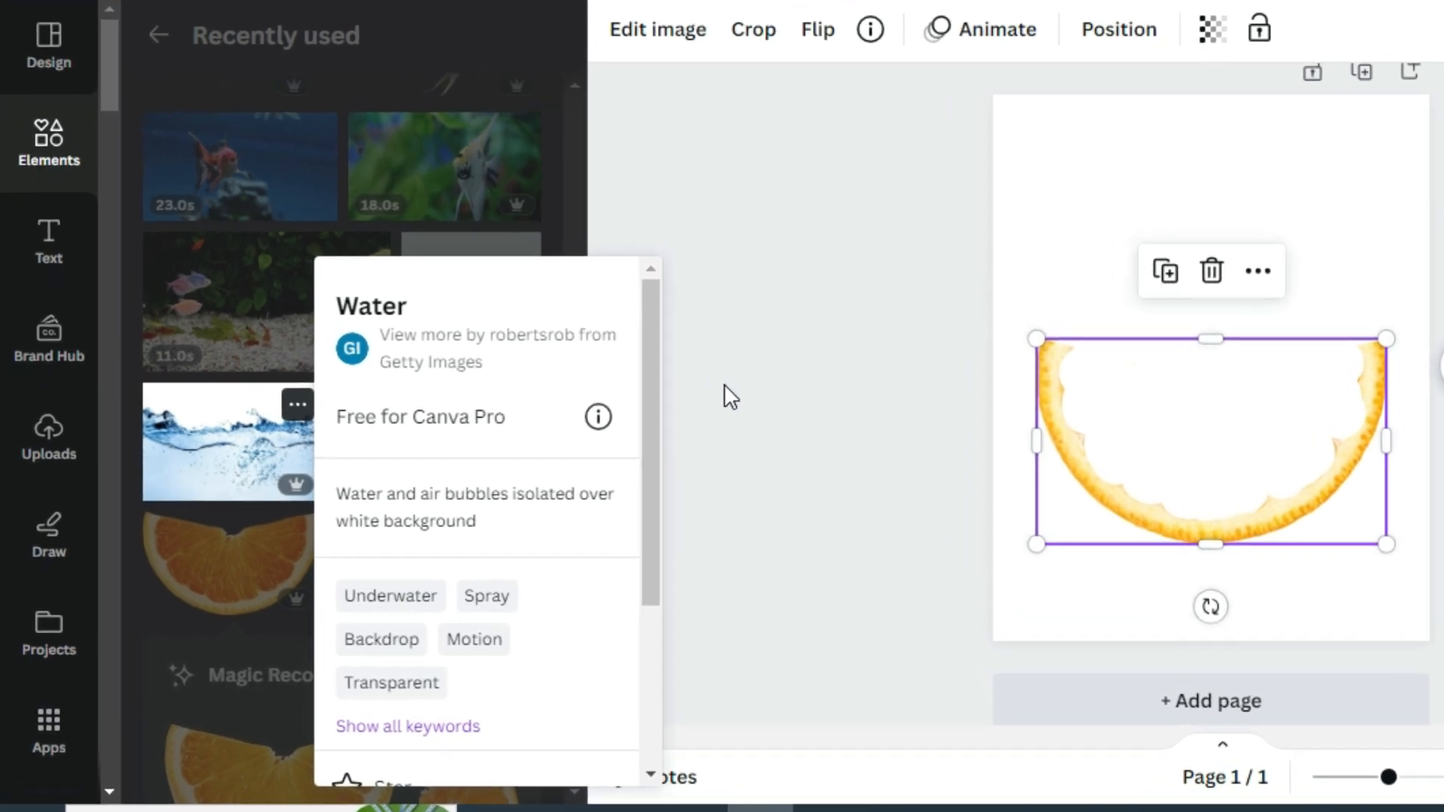
left_click(783, 363)
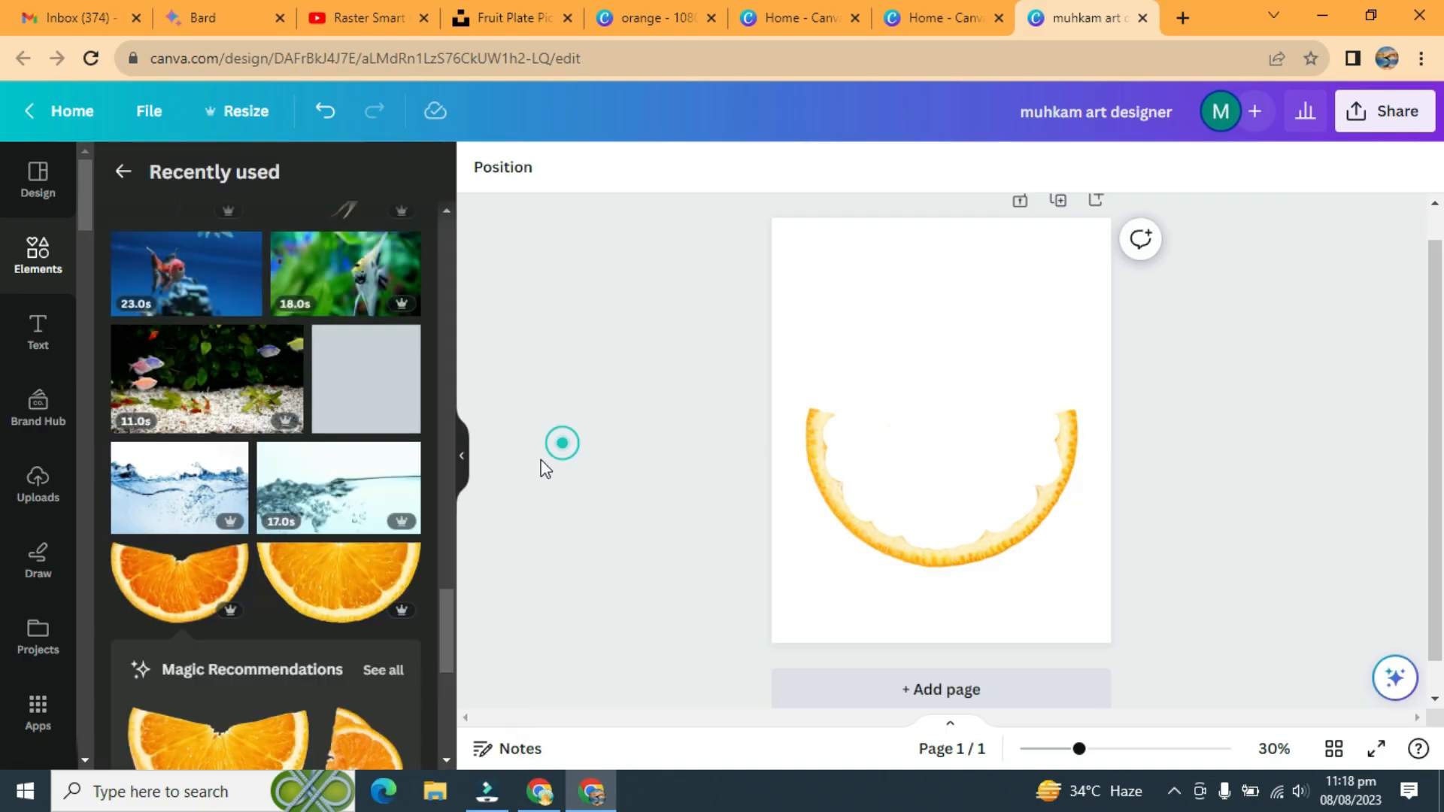
left_click(295, 423)
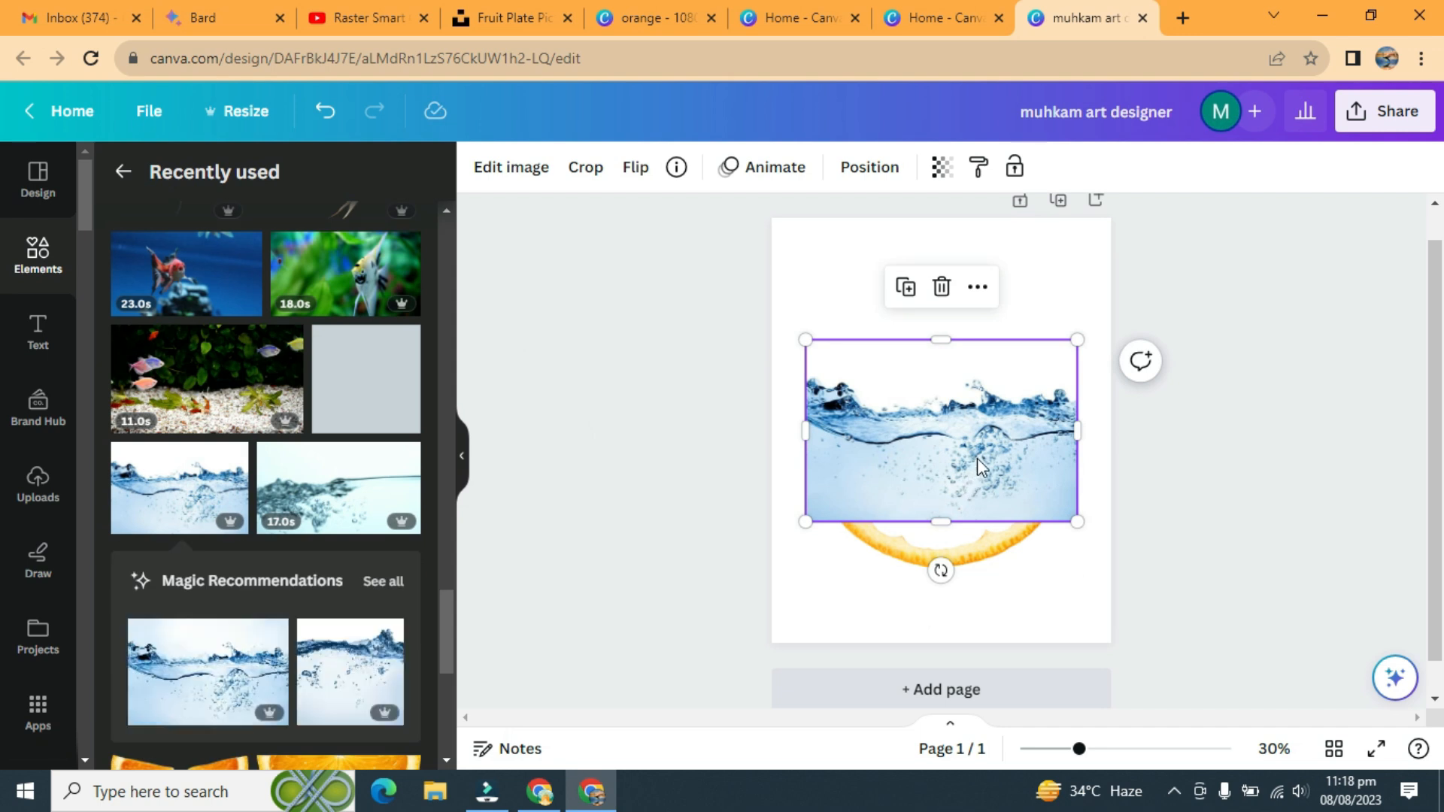
left_click_drag(978, 459, 986, 511)
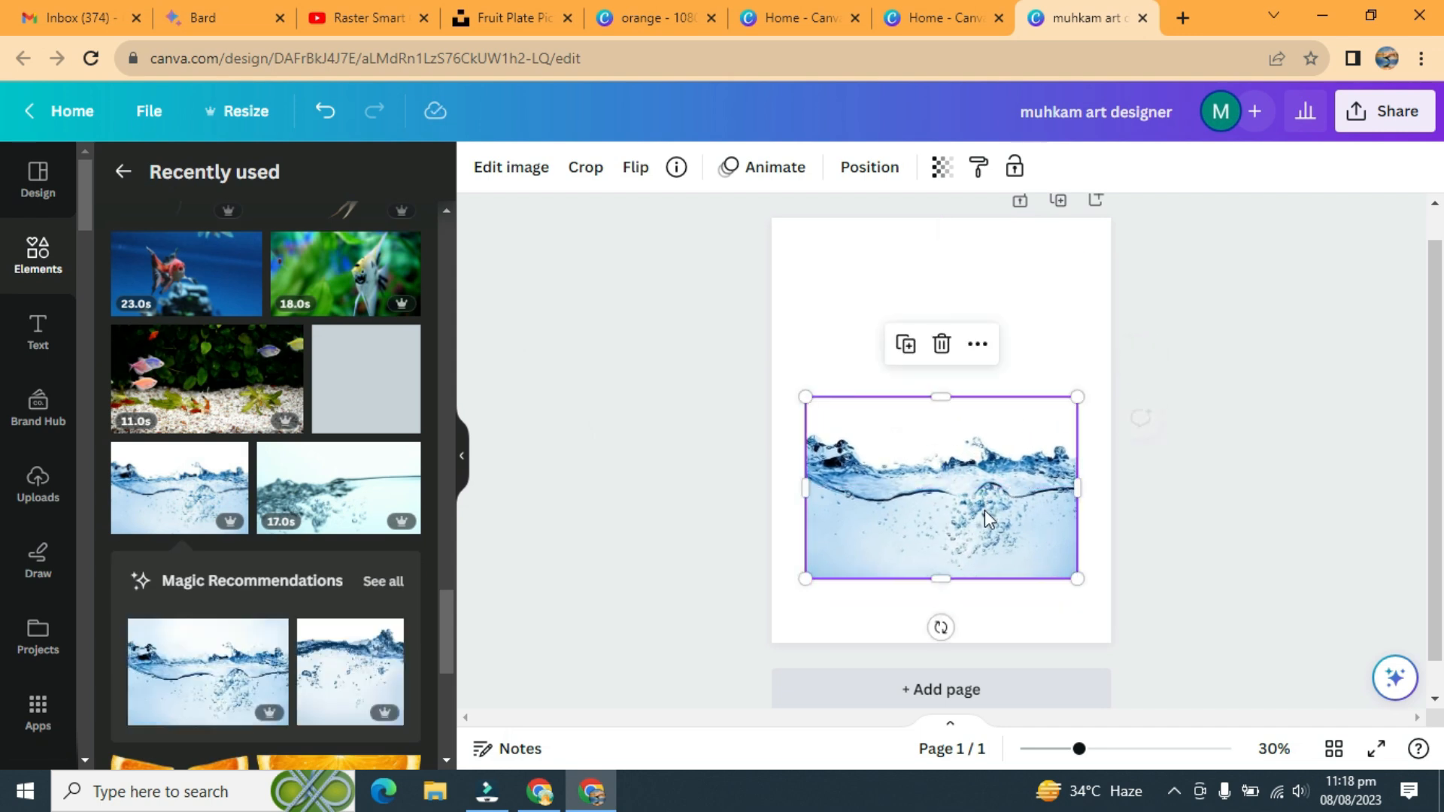
Align the water image's lower edge with the rind's and send the image behind the rind
left_click(879, 169)
left_click(331, 218)
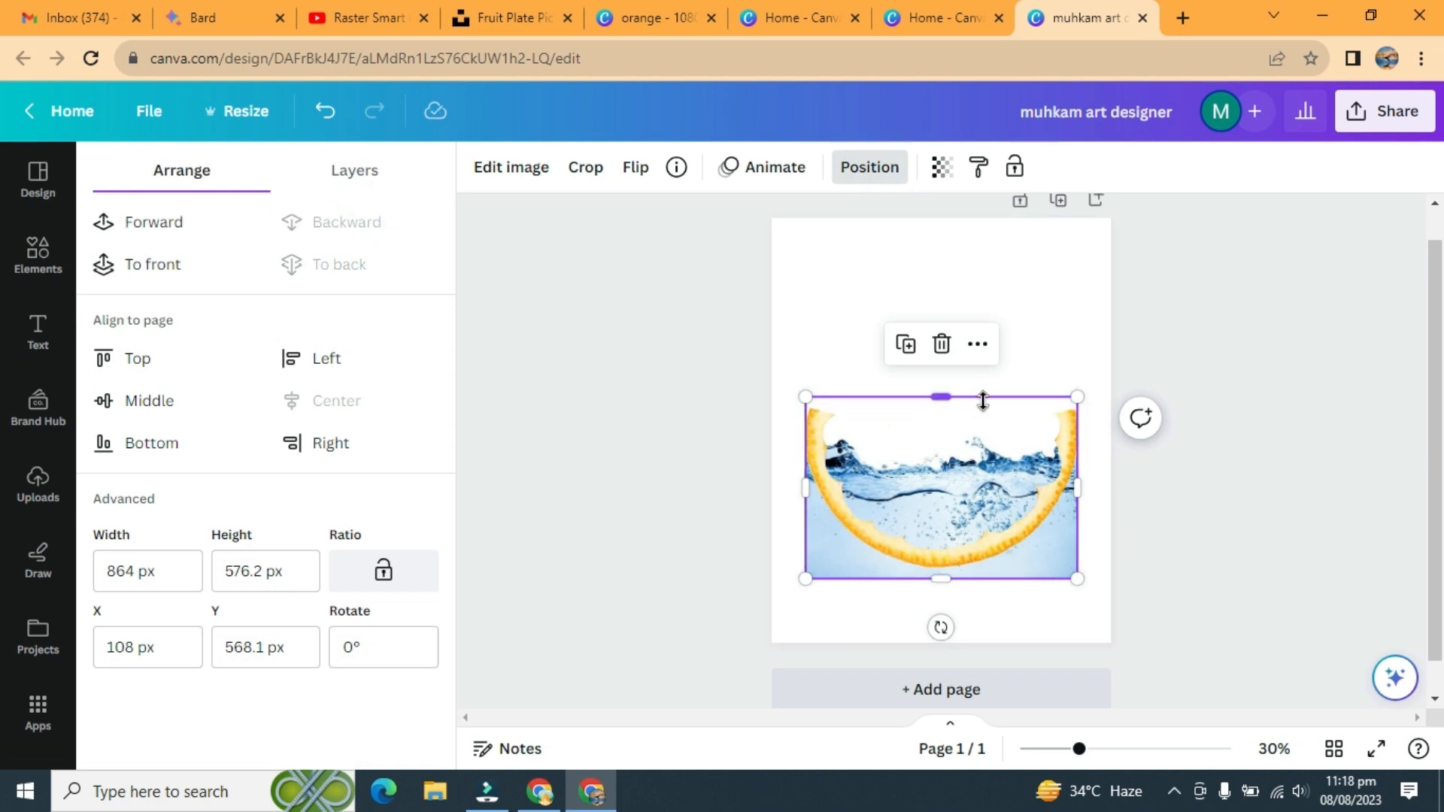
left_click(188, 264)
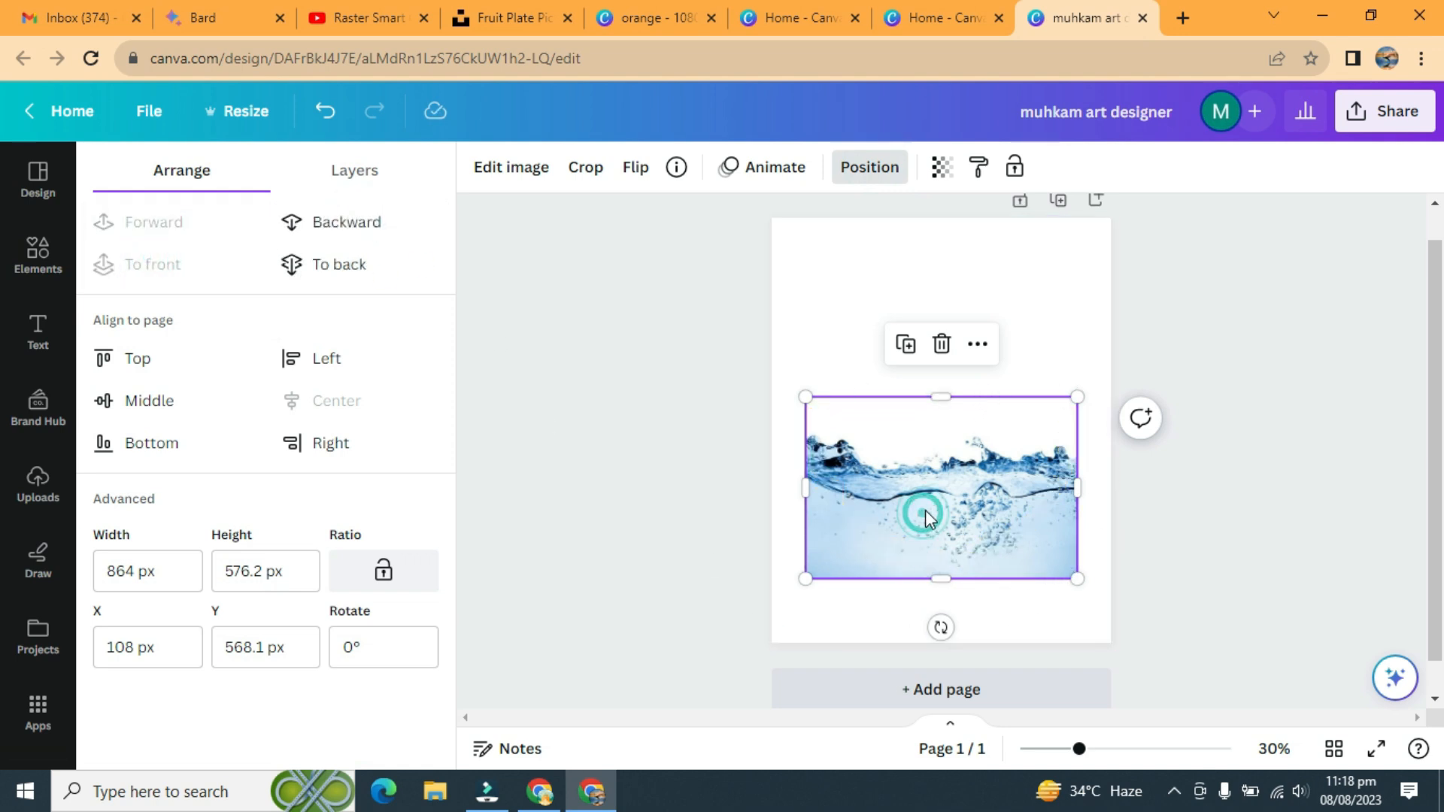
left_click_drag(926, 510, 925, 499)
left_click(331, 222)
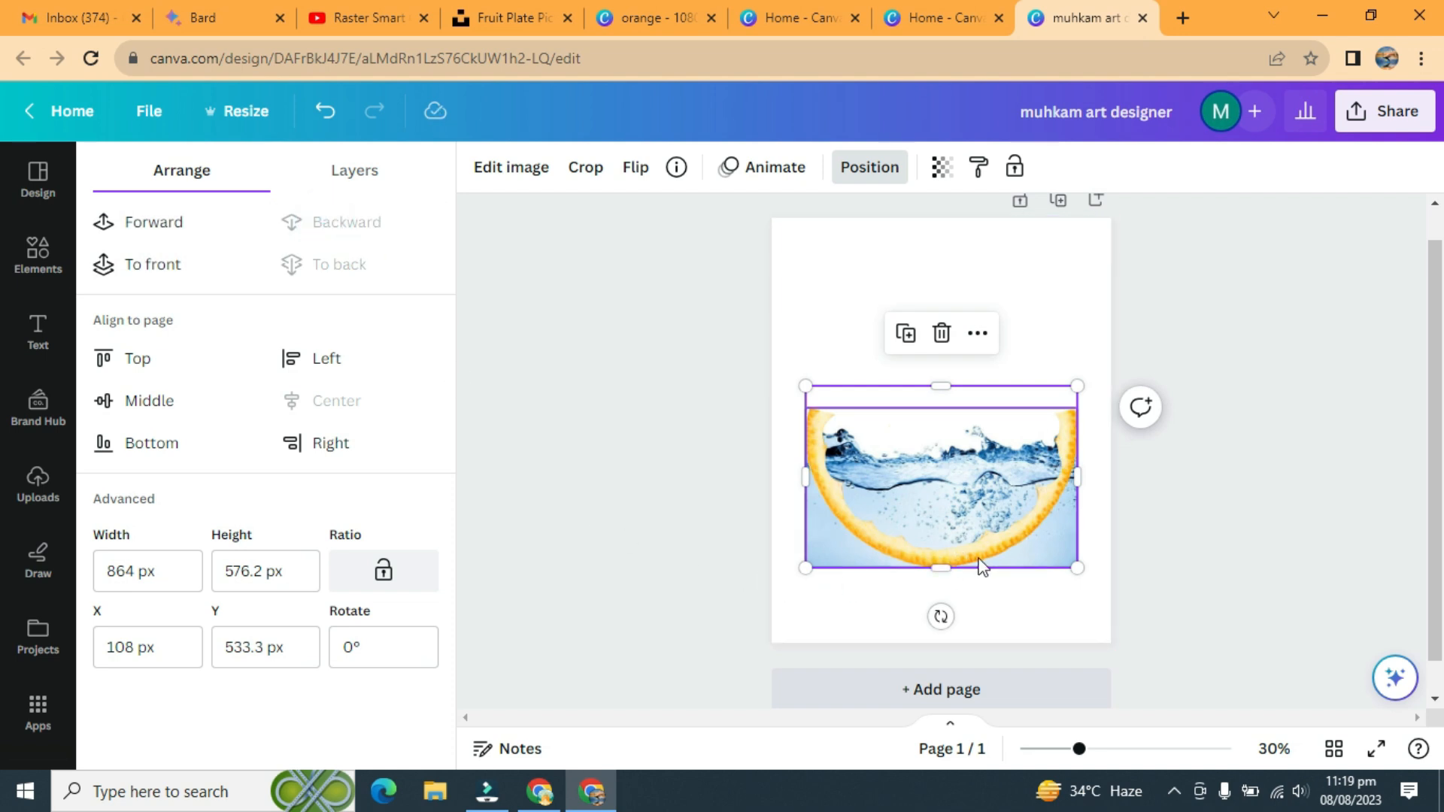
Resize the water image to about 805 × 611 px within the rind's width and flip it horizontally
left_click_drag(1075, 566, 1069, 561)
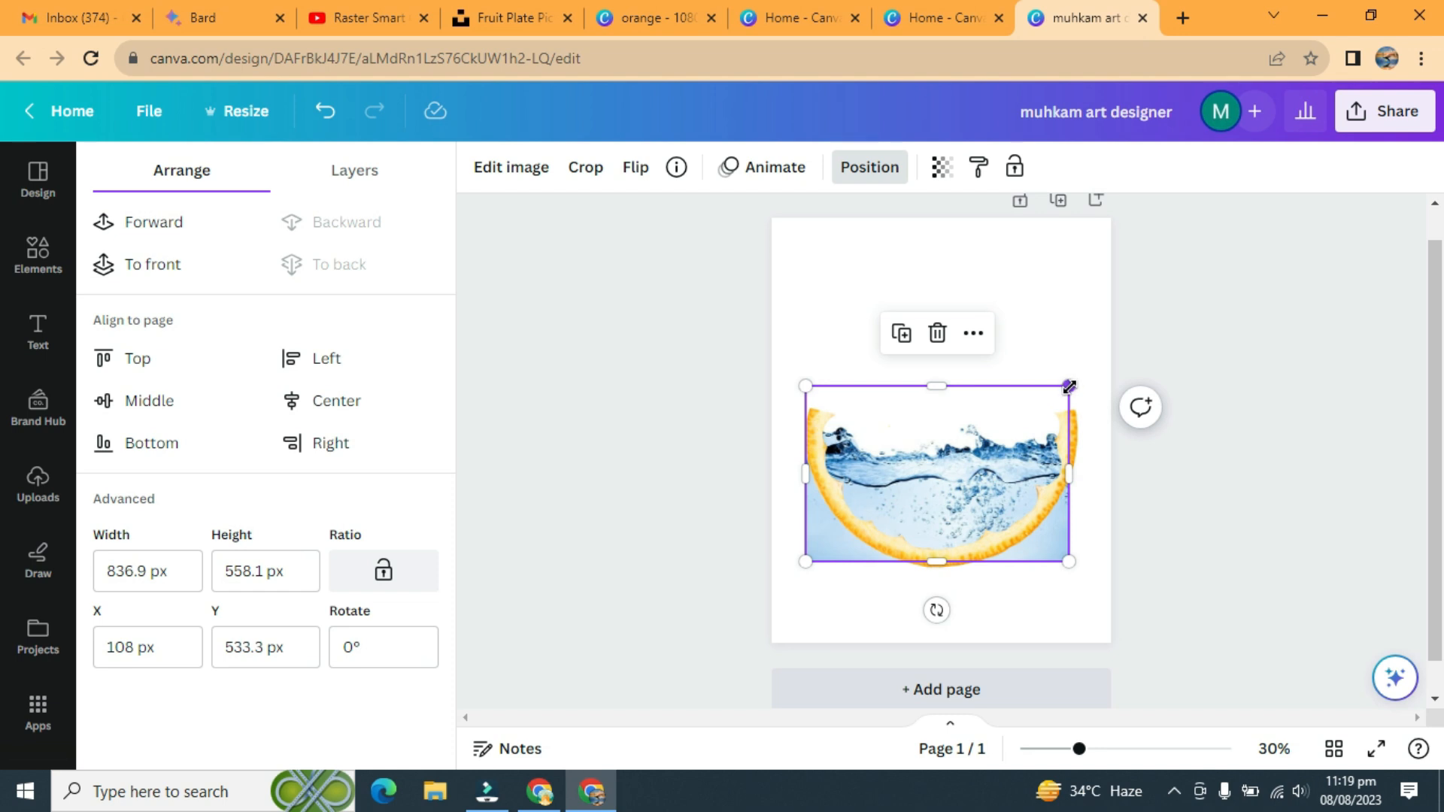
mouse_move(1069, 387)
left_mouse_down()
mouse_move(1074, 374)
mouse_move(1069, 386)
left_mouse_up()
left_click_drag(806, 386, 820, 386)
left_click_drag(953, 394, 946, 369)
left_click(637, 170)
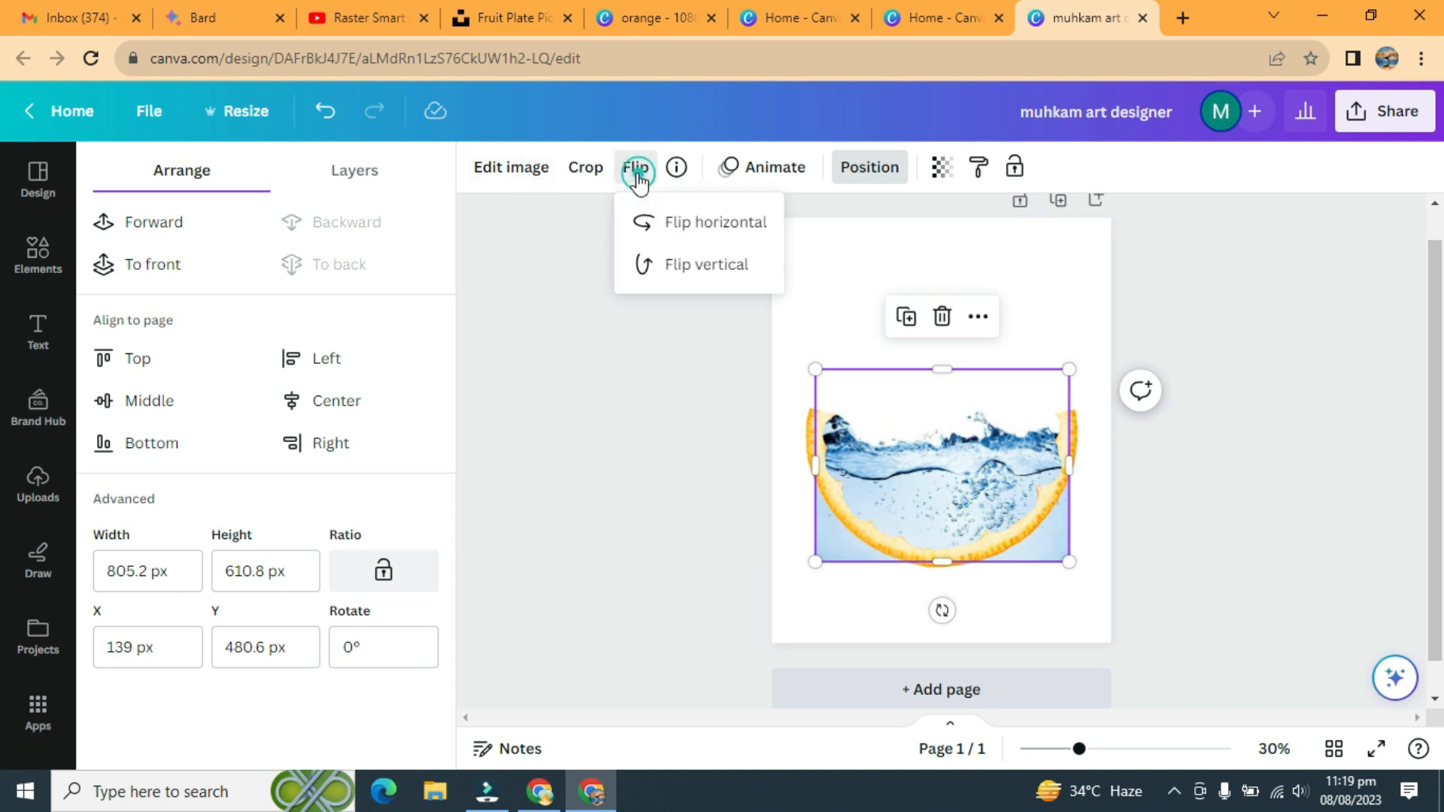
left_click(671, 223)
Enlarge the water image to about 828 × 628 px and rotate it by about 1.9°
left_click_drag(1070, 369, 1069, 367)
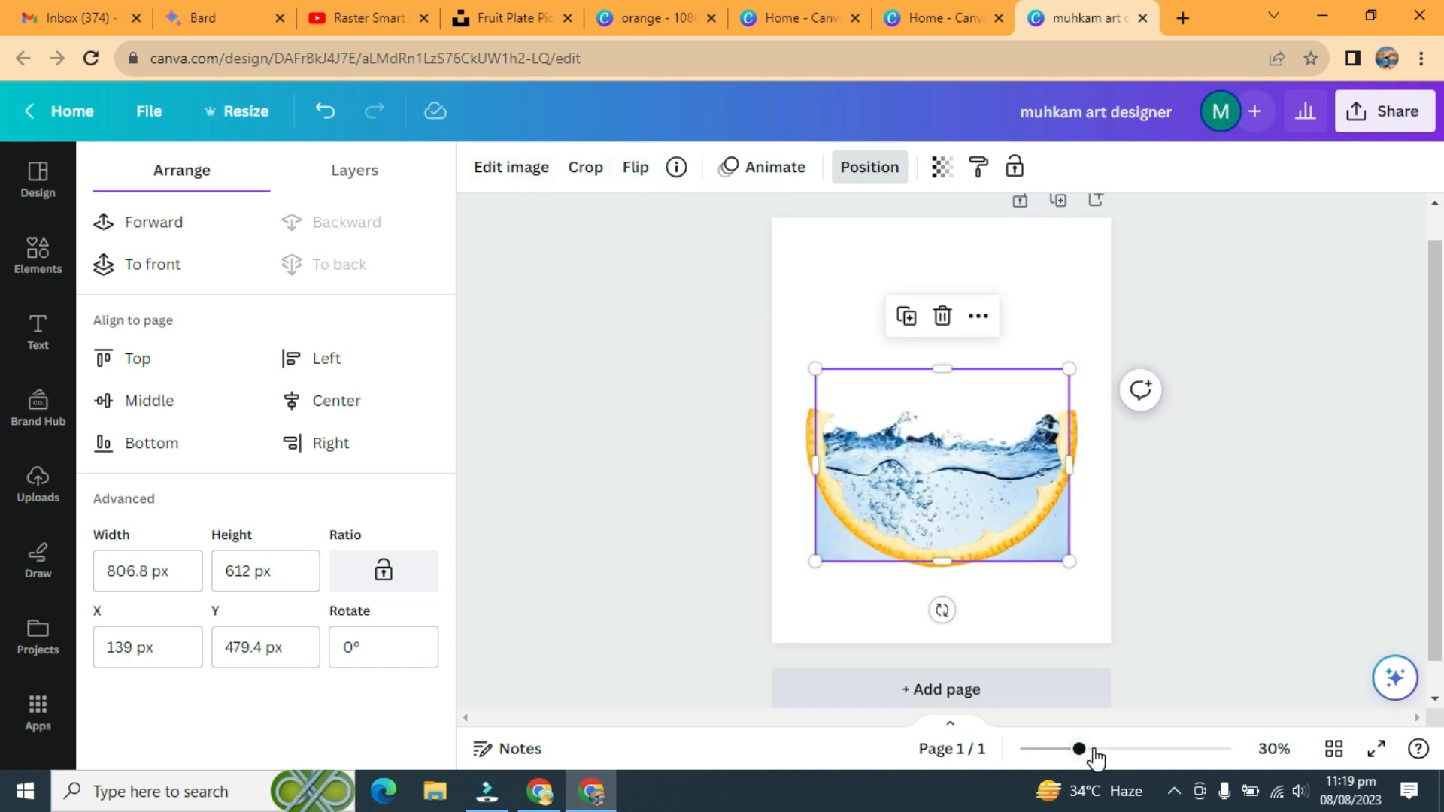
left_click_drag(1080, 749, 1100, 748)
left_click_drag(1162, 334, 1165, 304)
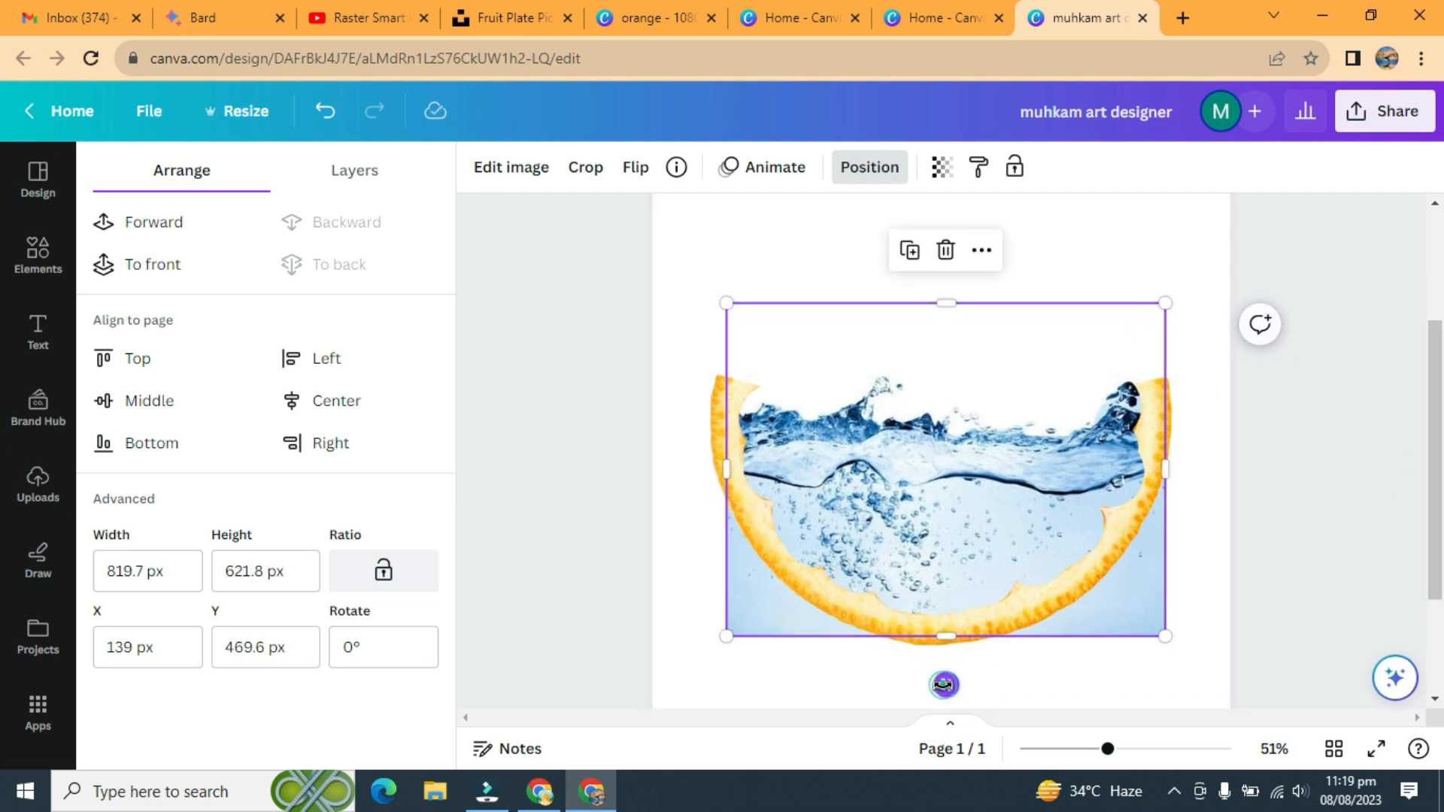
left_click_drag(727, 303, 729, 297)
left_click_drag(945, 684, 945, 687)
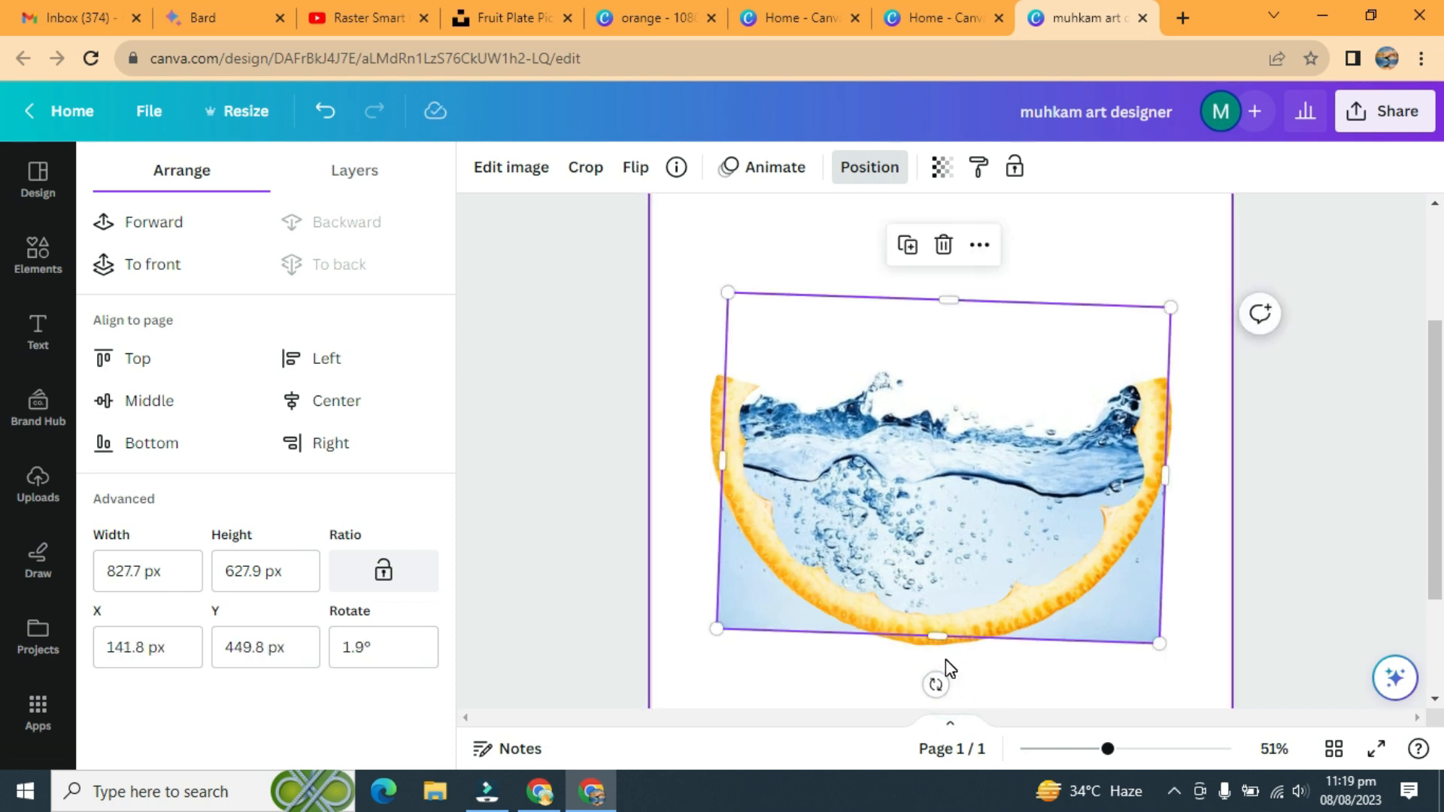
Remove the water image's background and restore the area below the water surface with a size 100 brush
left_click(515, 179)
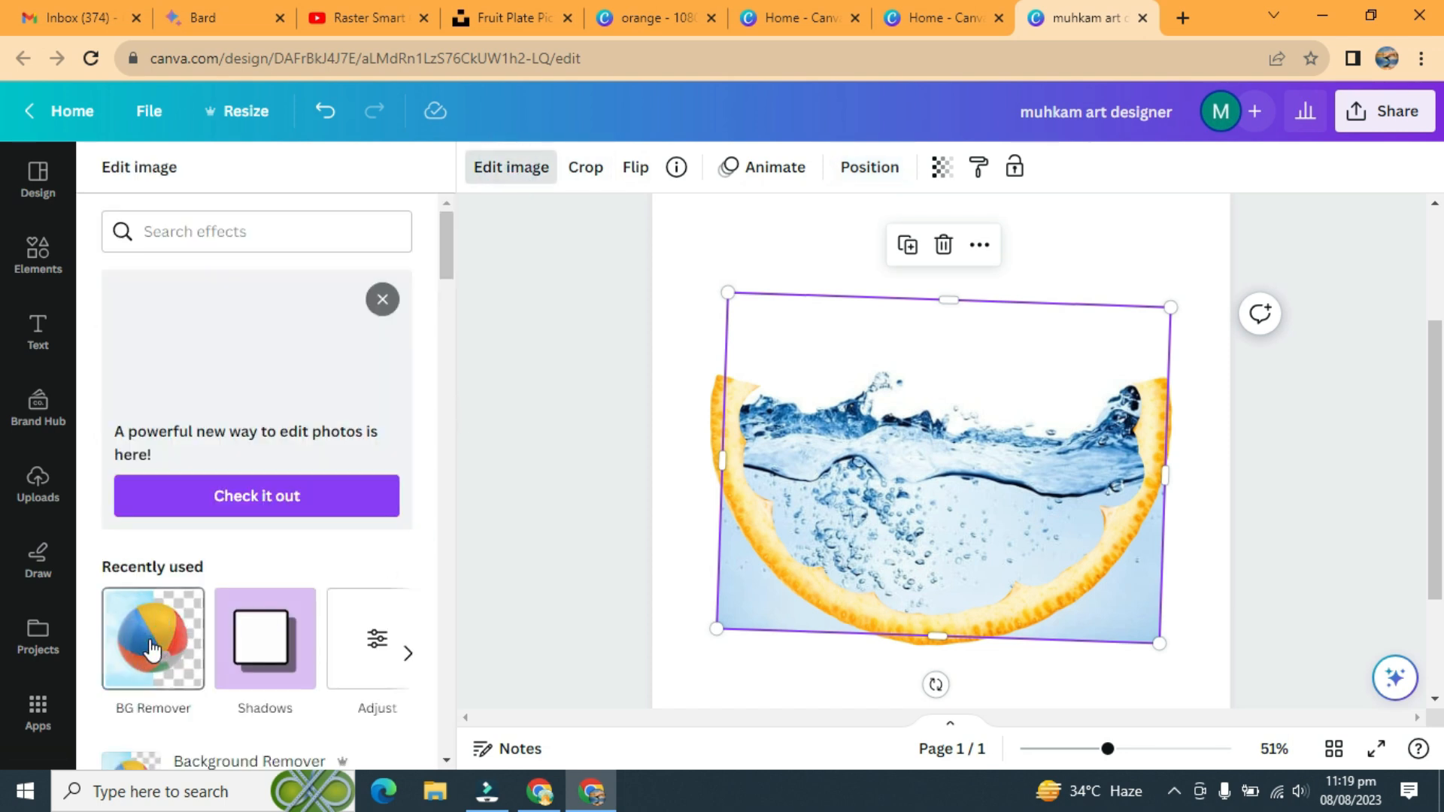
left_click(151, 647)
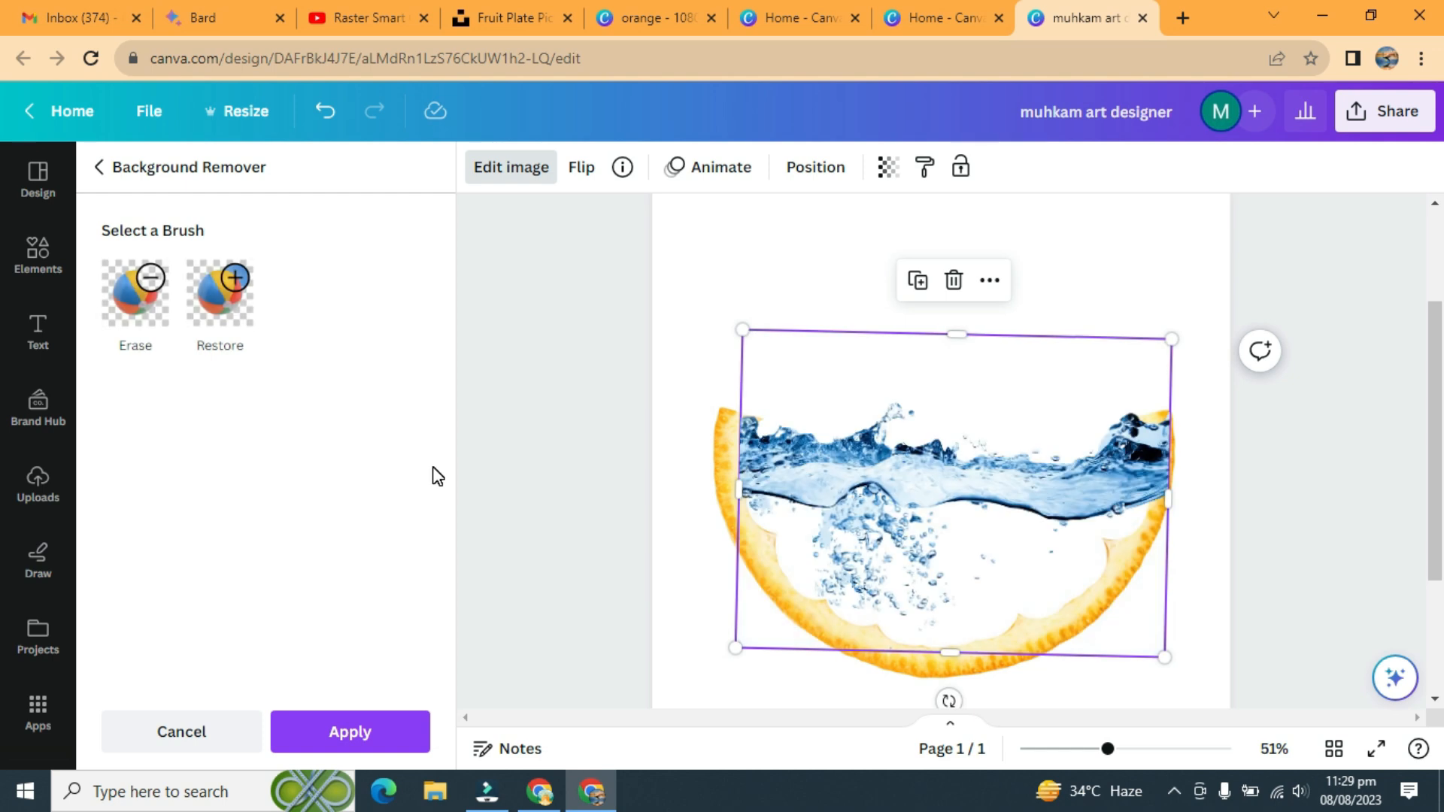
left_click(219, 295)
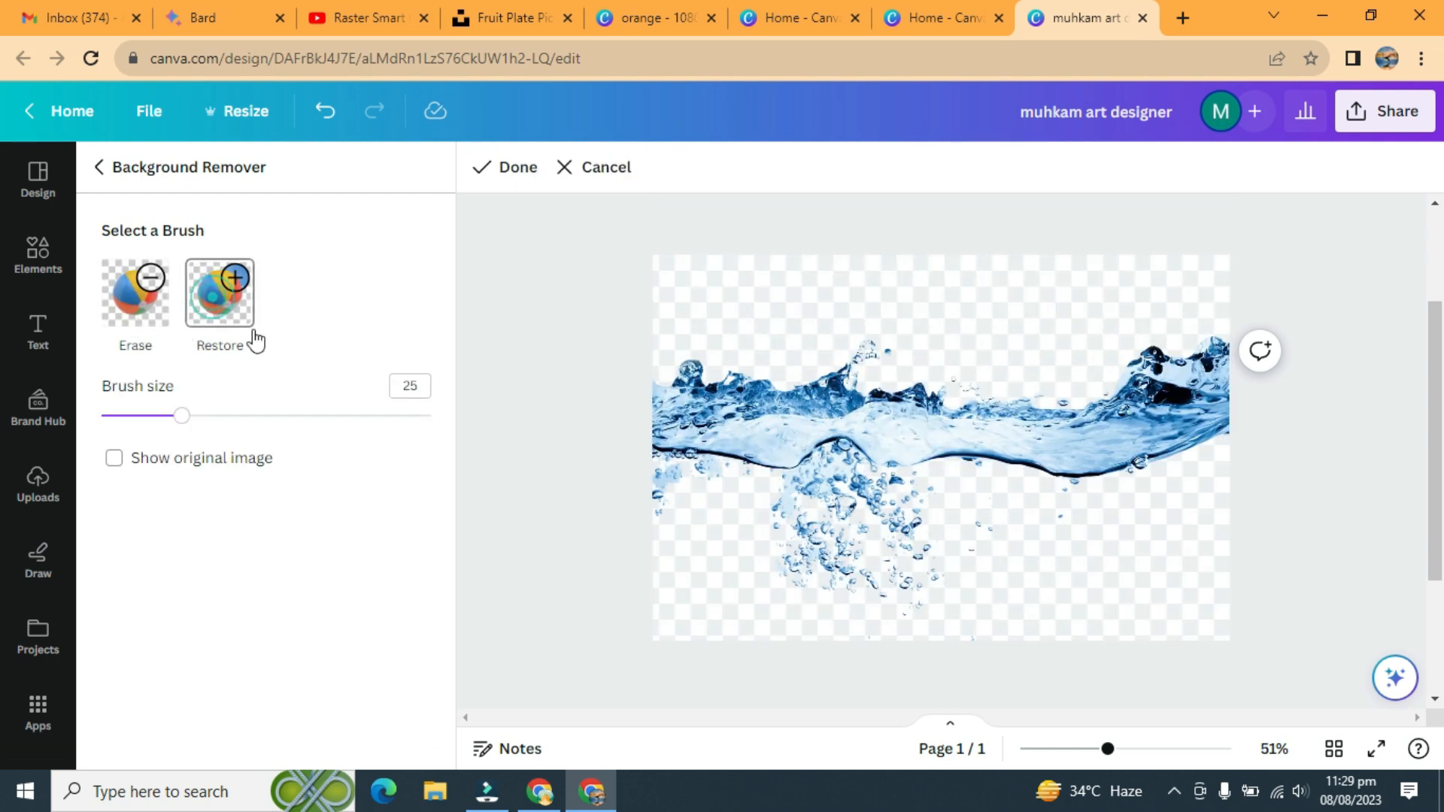
left_click_drag(194, 427, 444, 423)
mouse_move(664, 487)
left_mouse_down()
mouse_move(1216, 488)
mouse_move(1209, 615)
mouse_move(717, 609)
mouse_move(619, 576)
mouse_move(667, 562)
mouse_move(1210, 558)
mouse_move(1242, 512)
left_mouse_up()
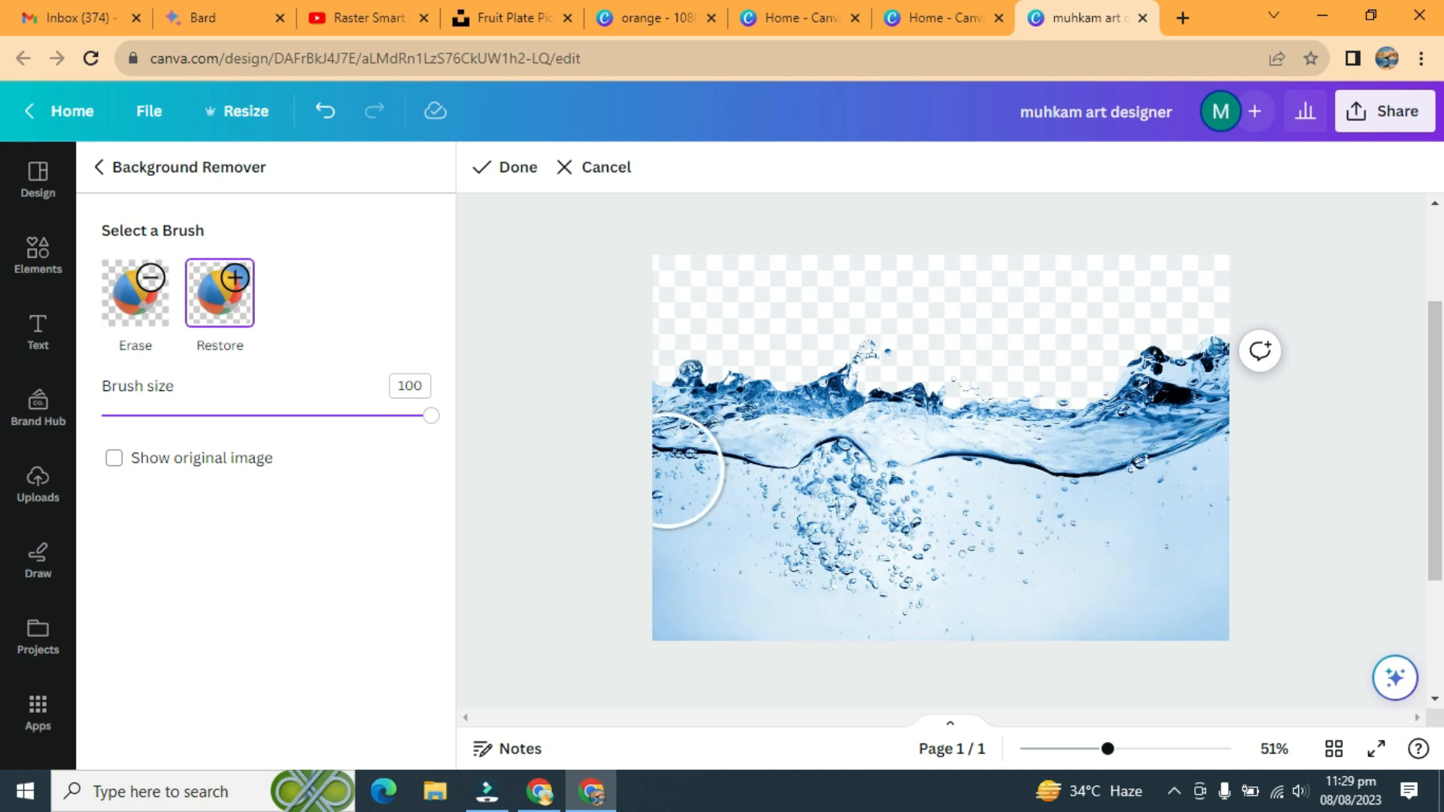
right_click(1100, 620)
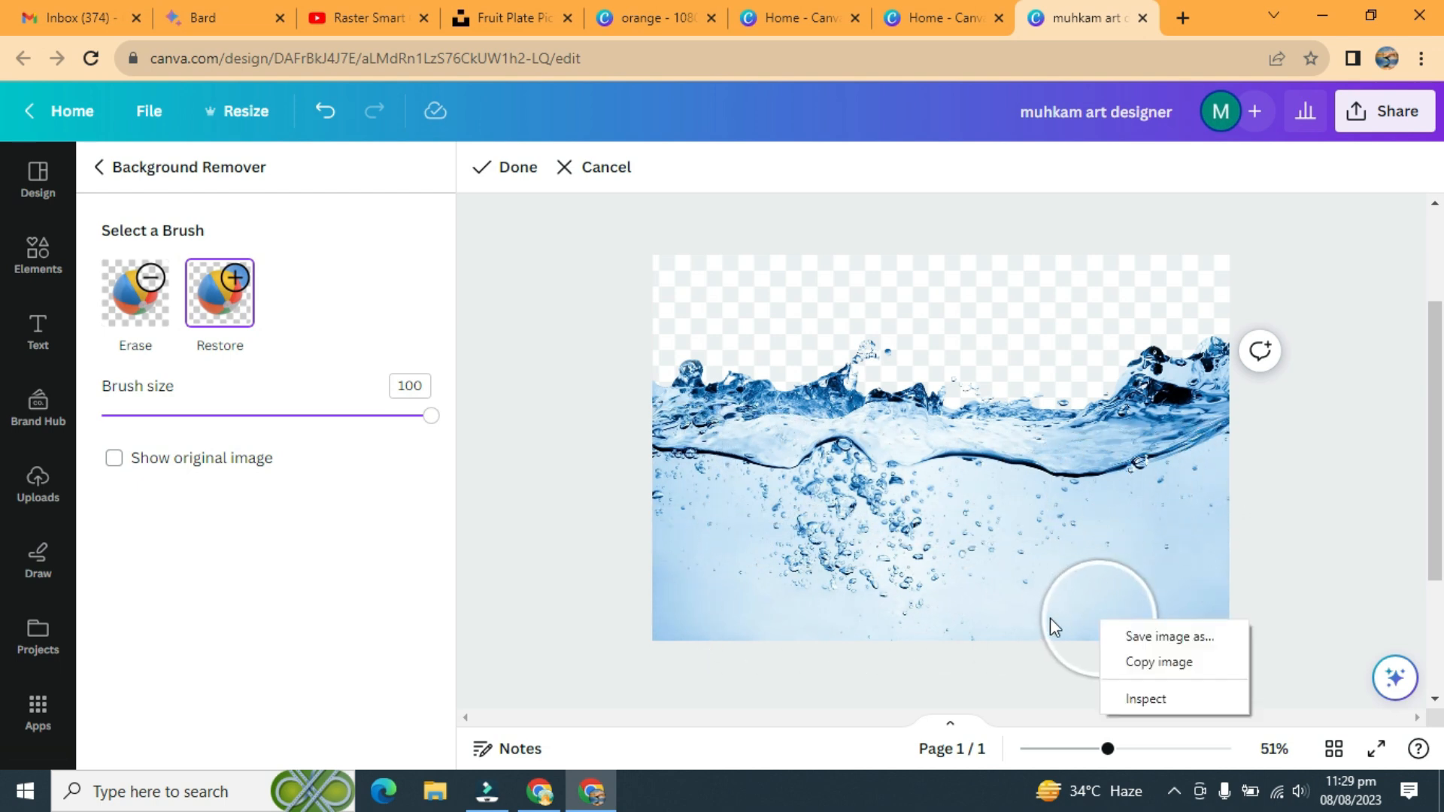
left_click(529, 171)
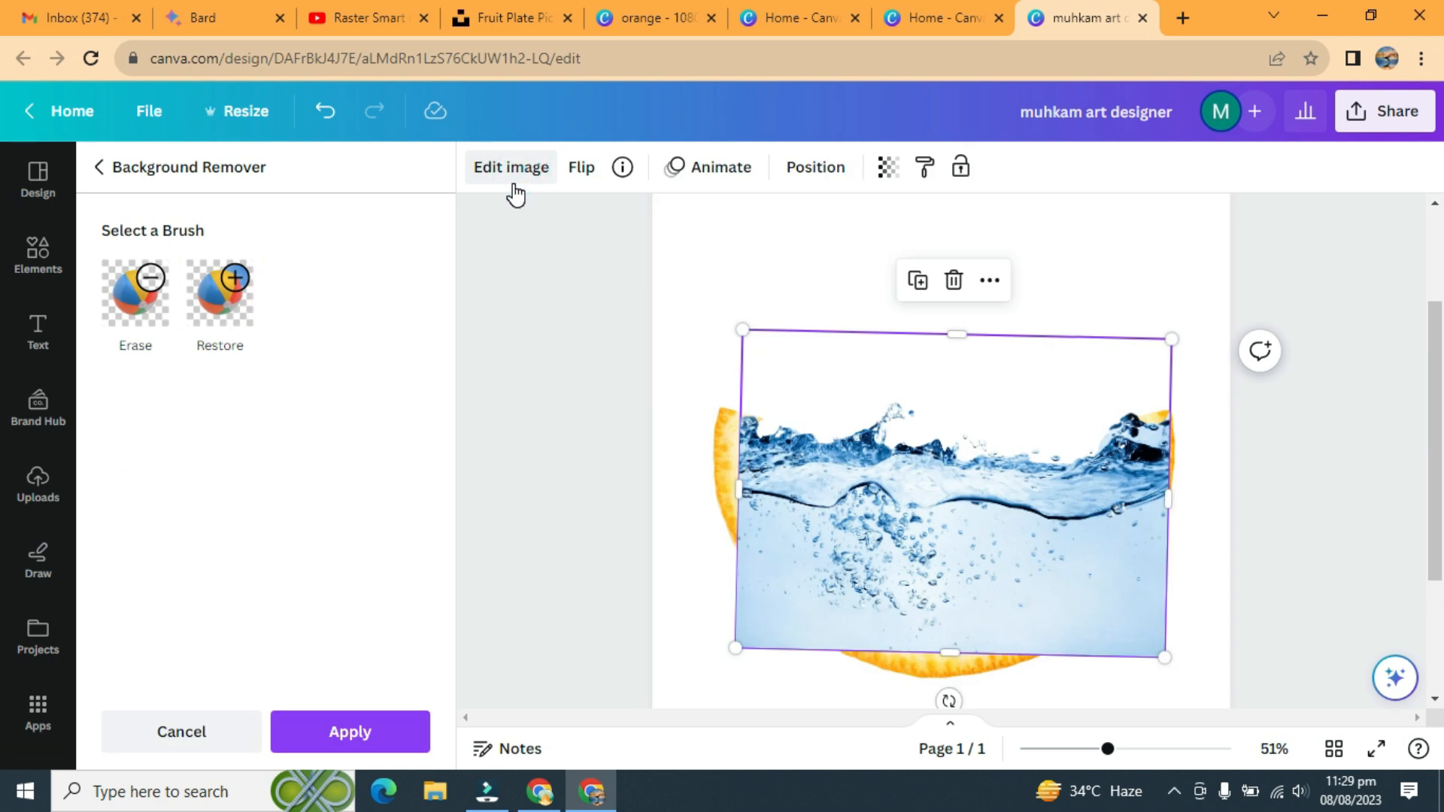
Erase the water image's two lower corners along the rind's curve with a size 25 brush
left_click(135, 294)
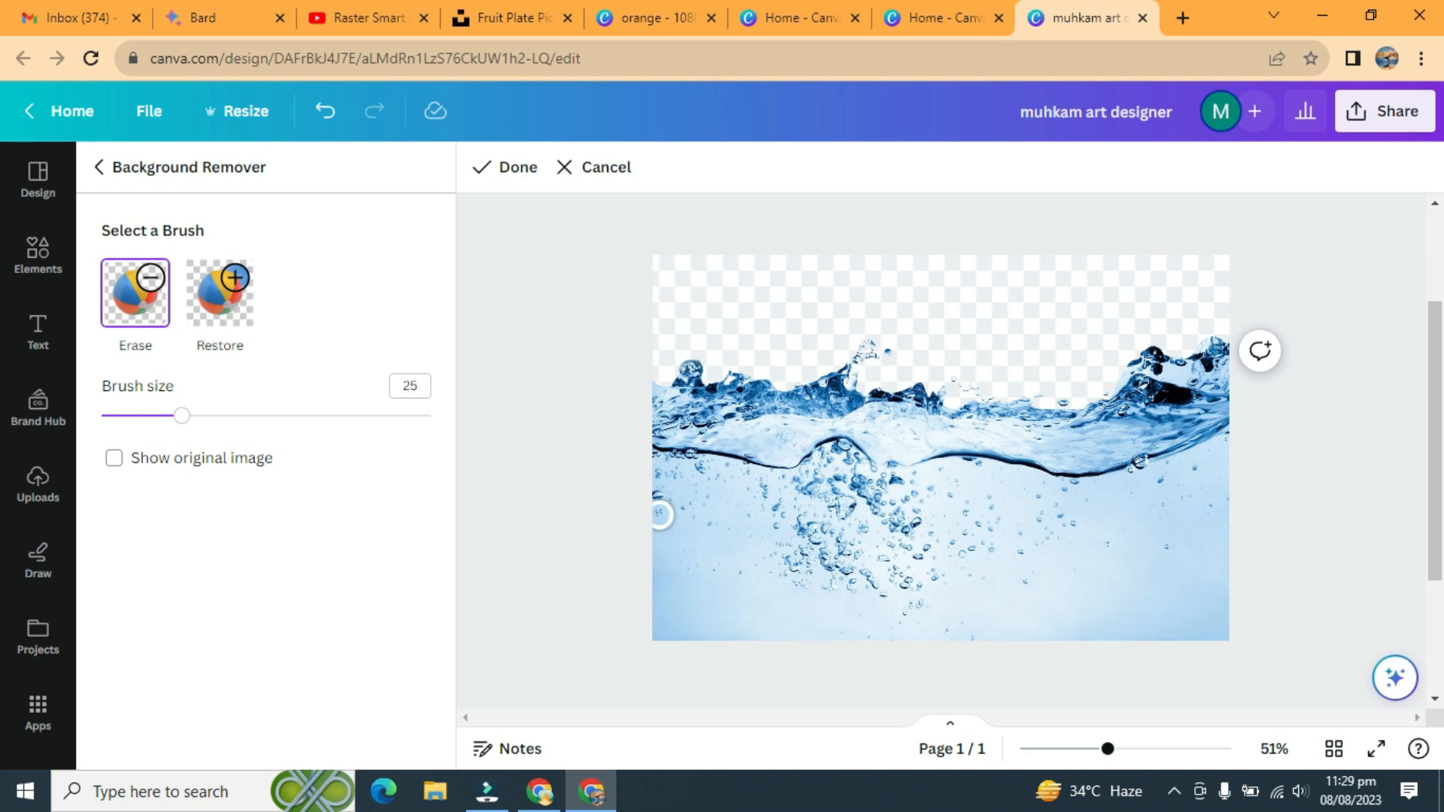
mouse_move(659, 514)
left_mouse_down()
mouse_move(748, 628)
mouse_move(666, 641)
mouse_move(653, 555)
left_mouse_up()
left_click_drag(695, 629, 693, 595)
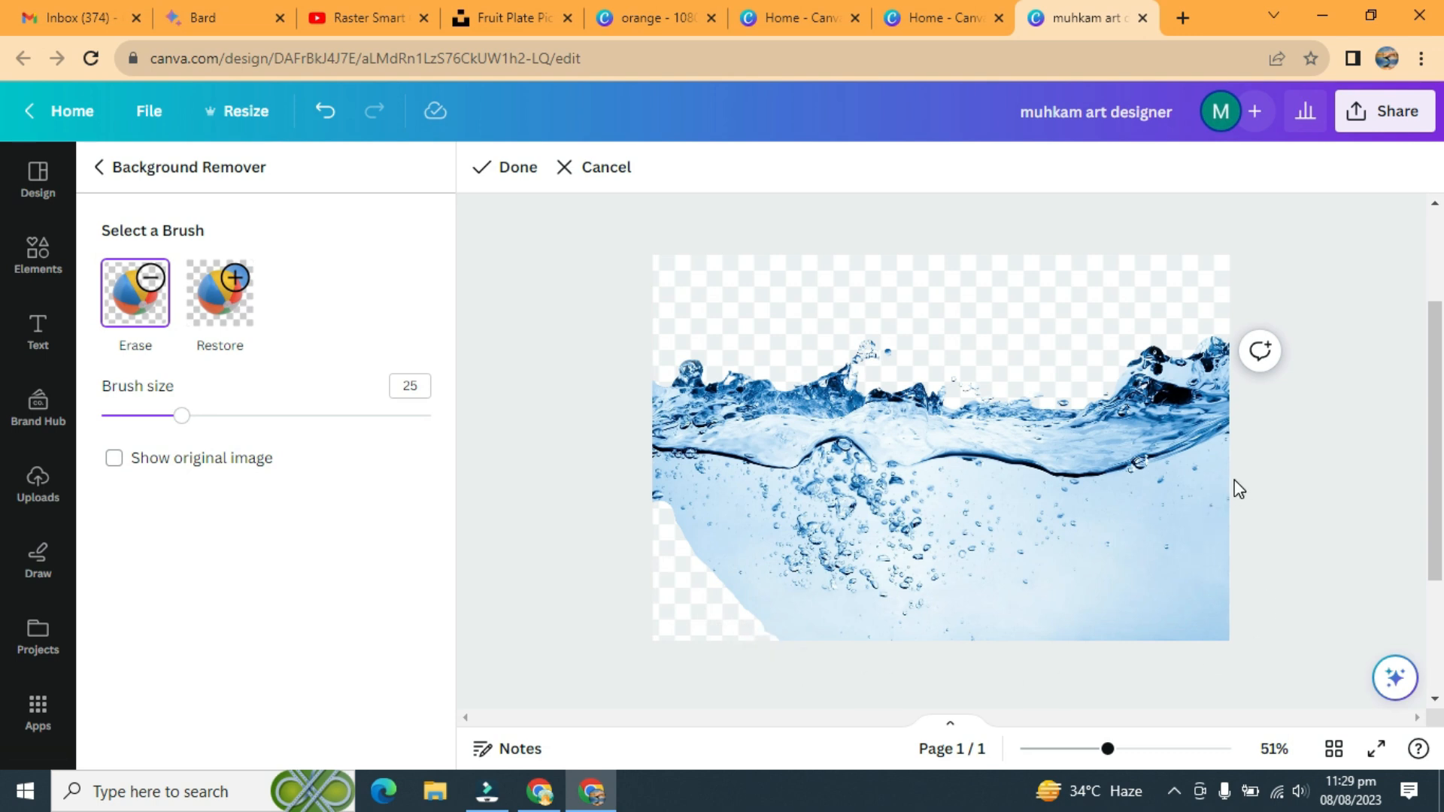
mouse_move(1225, 500)
left_mouse_down()
mouse_move(1117, 646)
mouse_move(1246, 534)
left_mouse_up()
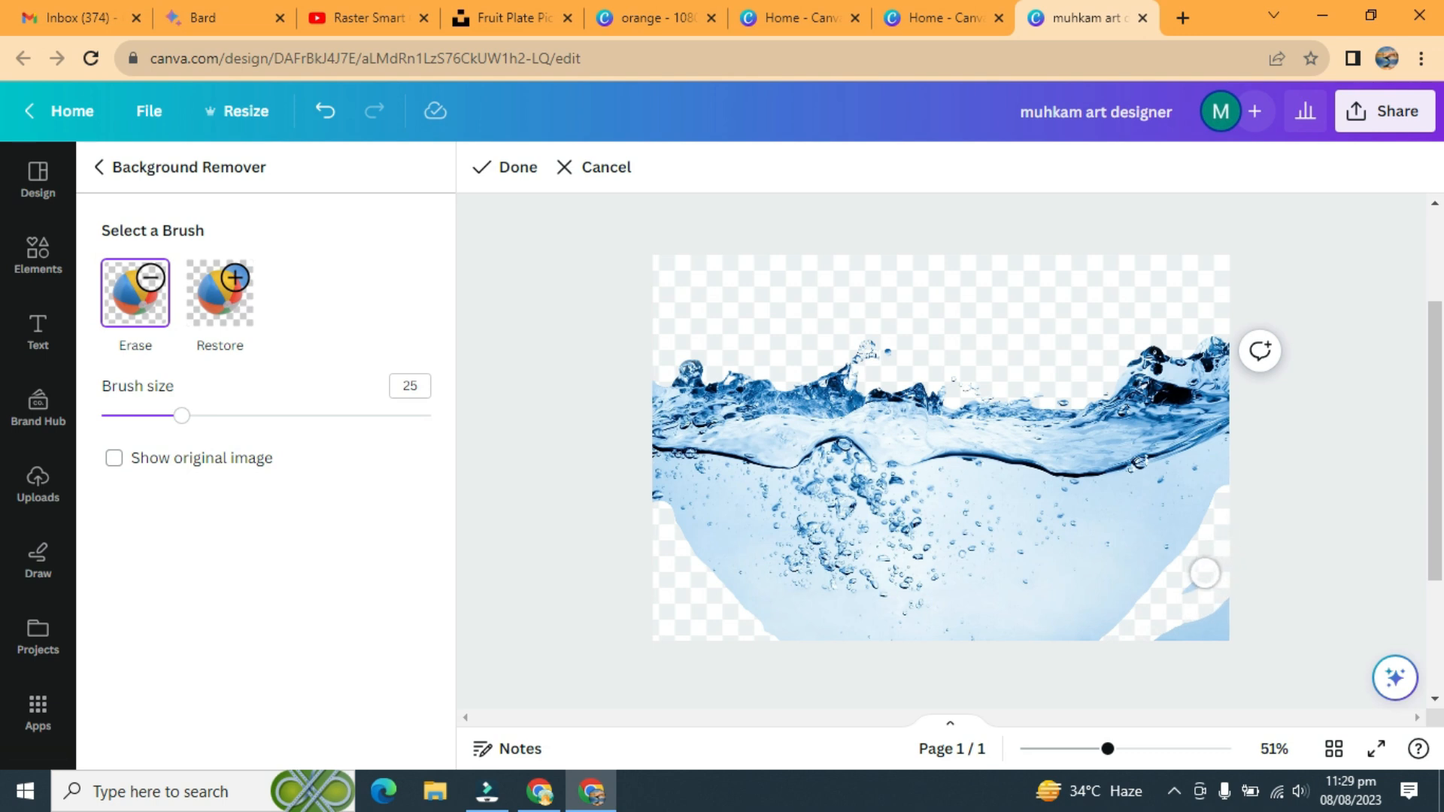
left_click_drag(1173, 634, 1220, 625)
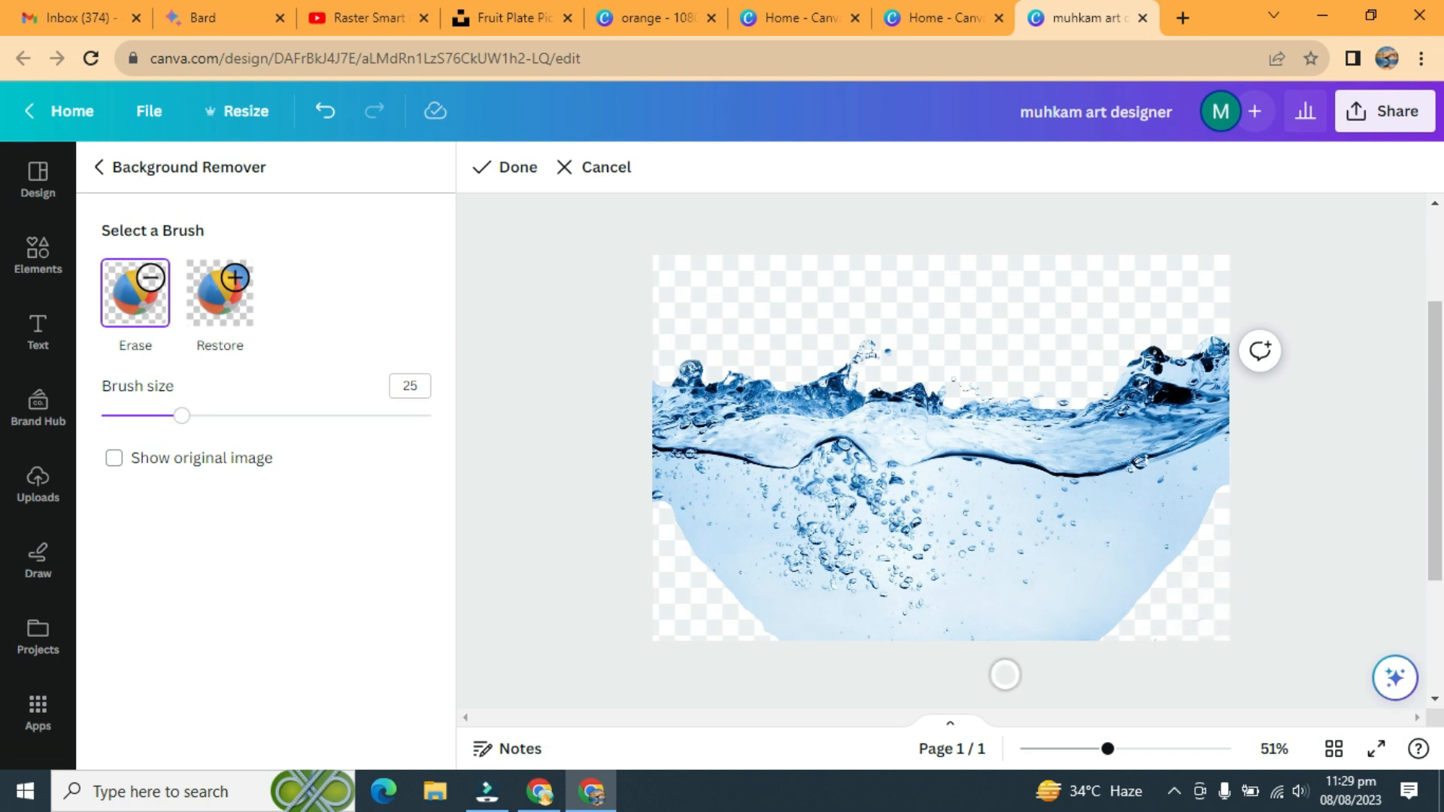
left_click(514, 170)
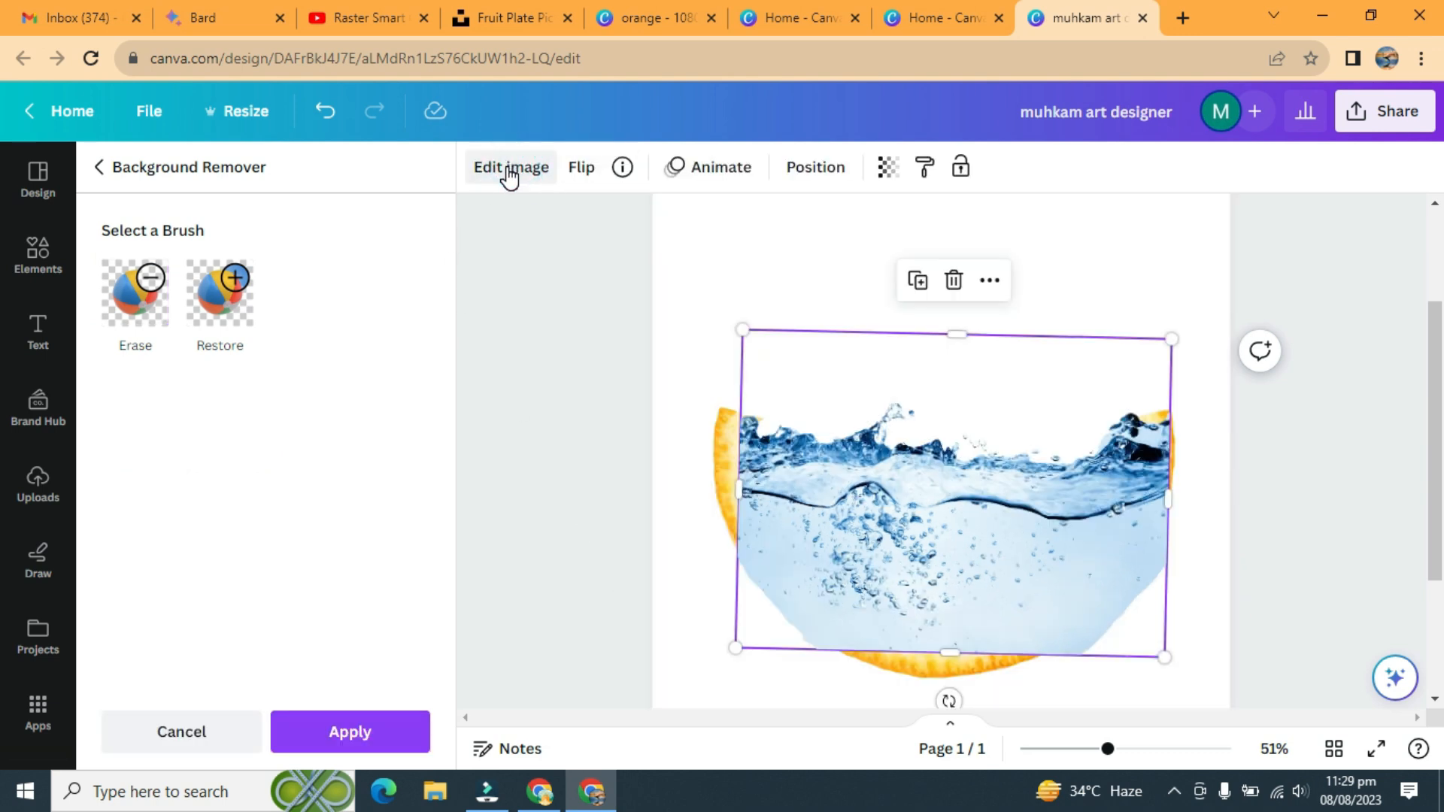
Erase more water along the curved lower-right and lower-left edges with the size 25 brush
left_click(137, 301)
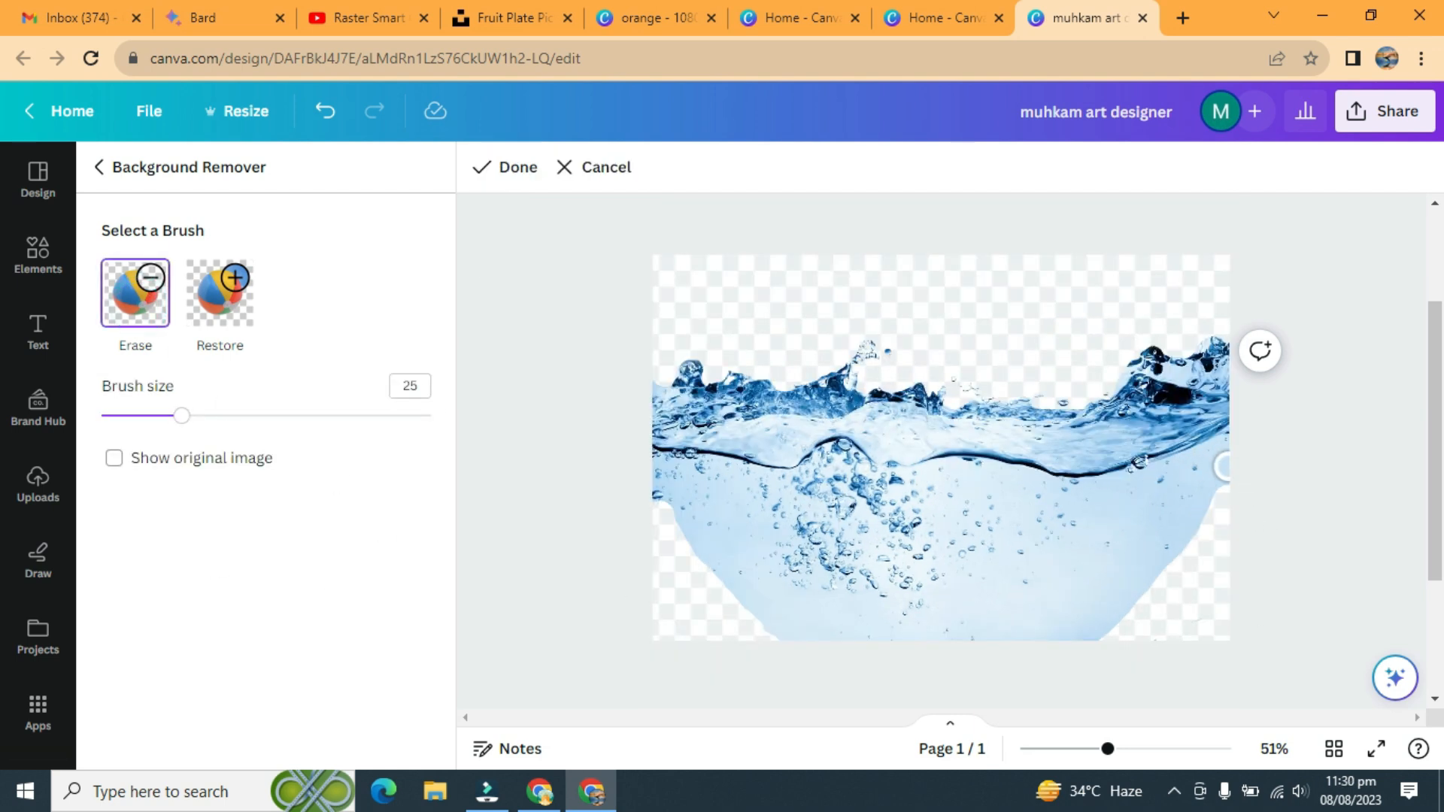
left_click_drag(1224, 463, 1189, 529)
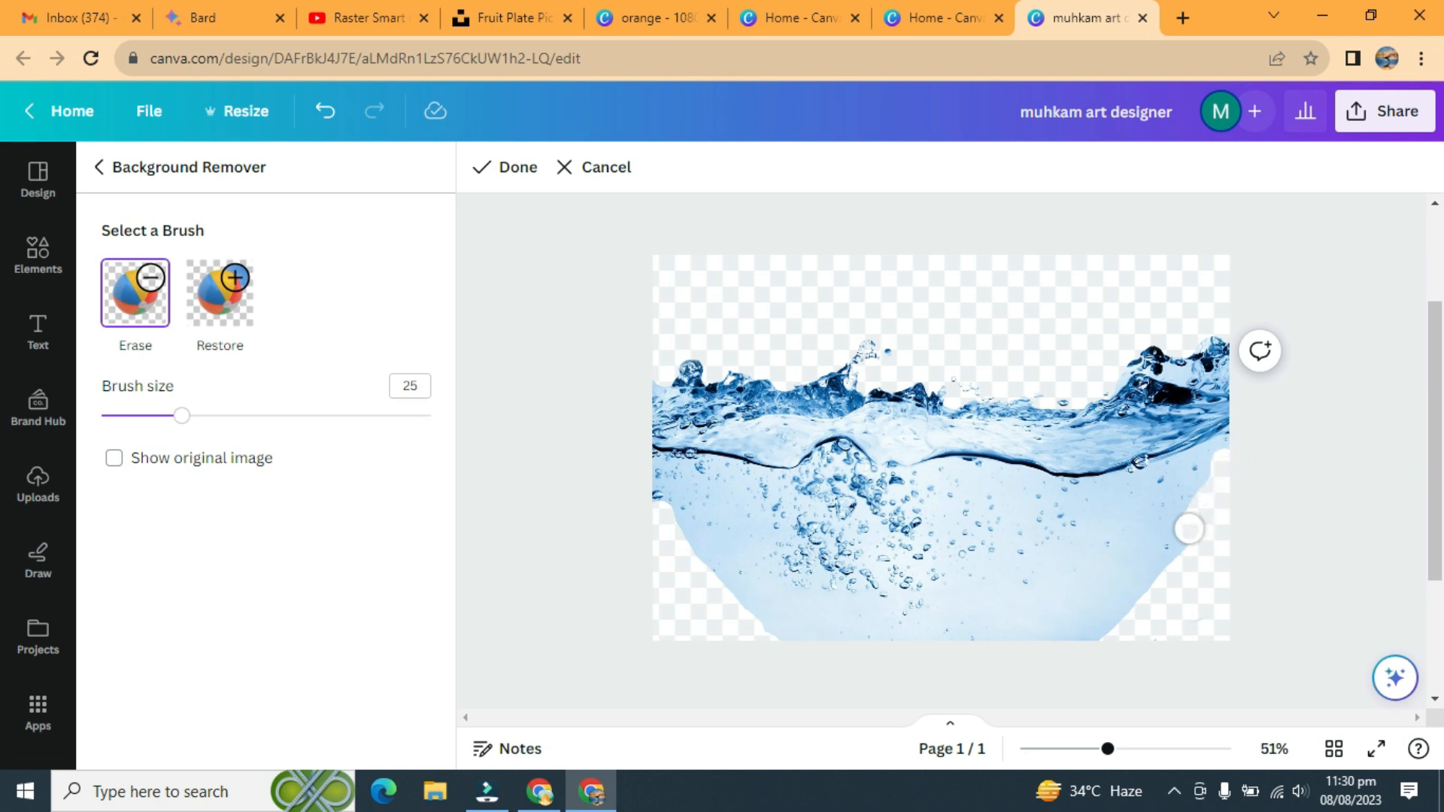
left_click_drag(1155, 578, 1097, 628)
left_click_drag(662, 513, 777, 637)
left_click(530, 169)
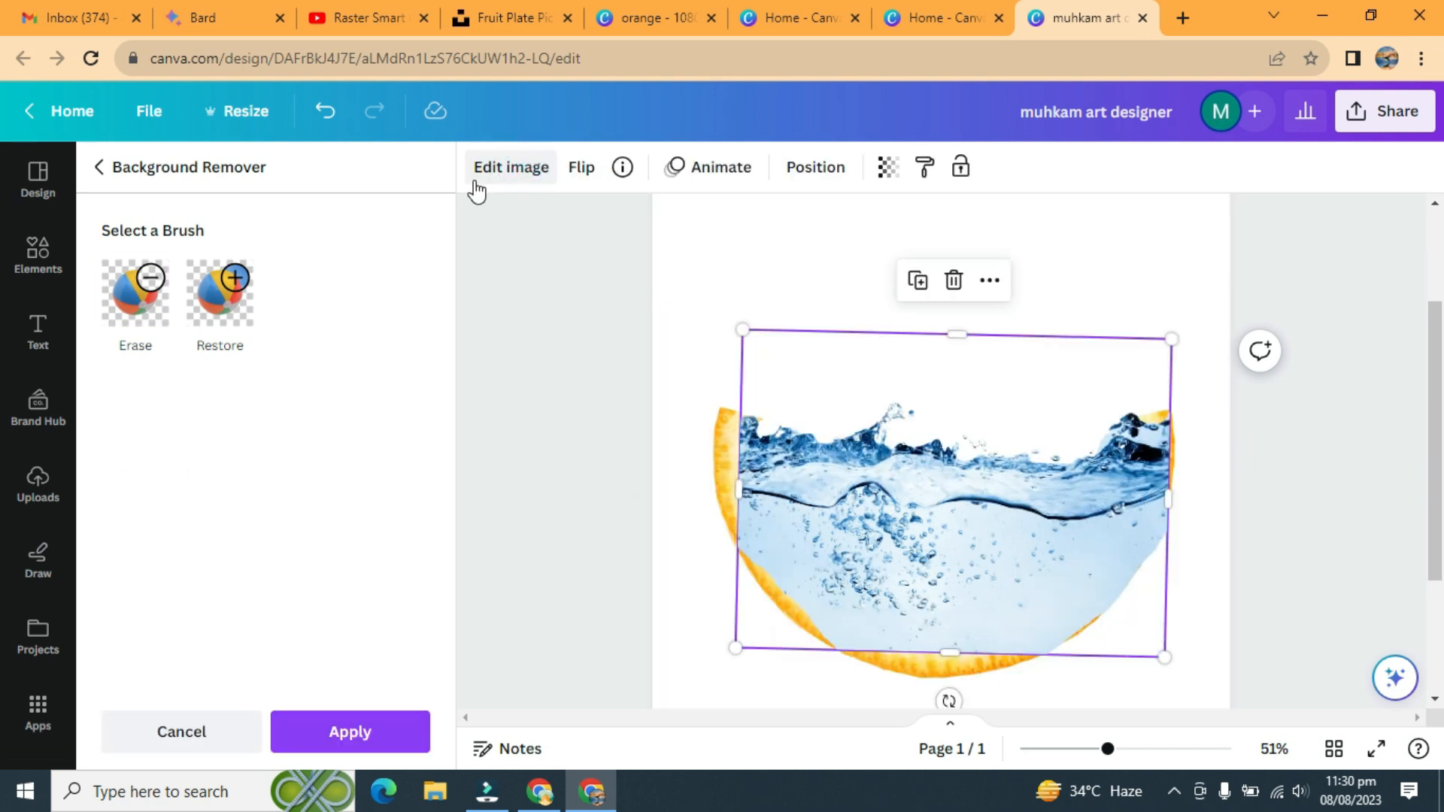
Trim the water higher up both side edges and smooth its lower-right curve using the size 25 eraser
left_click(135, 294)
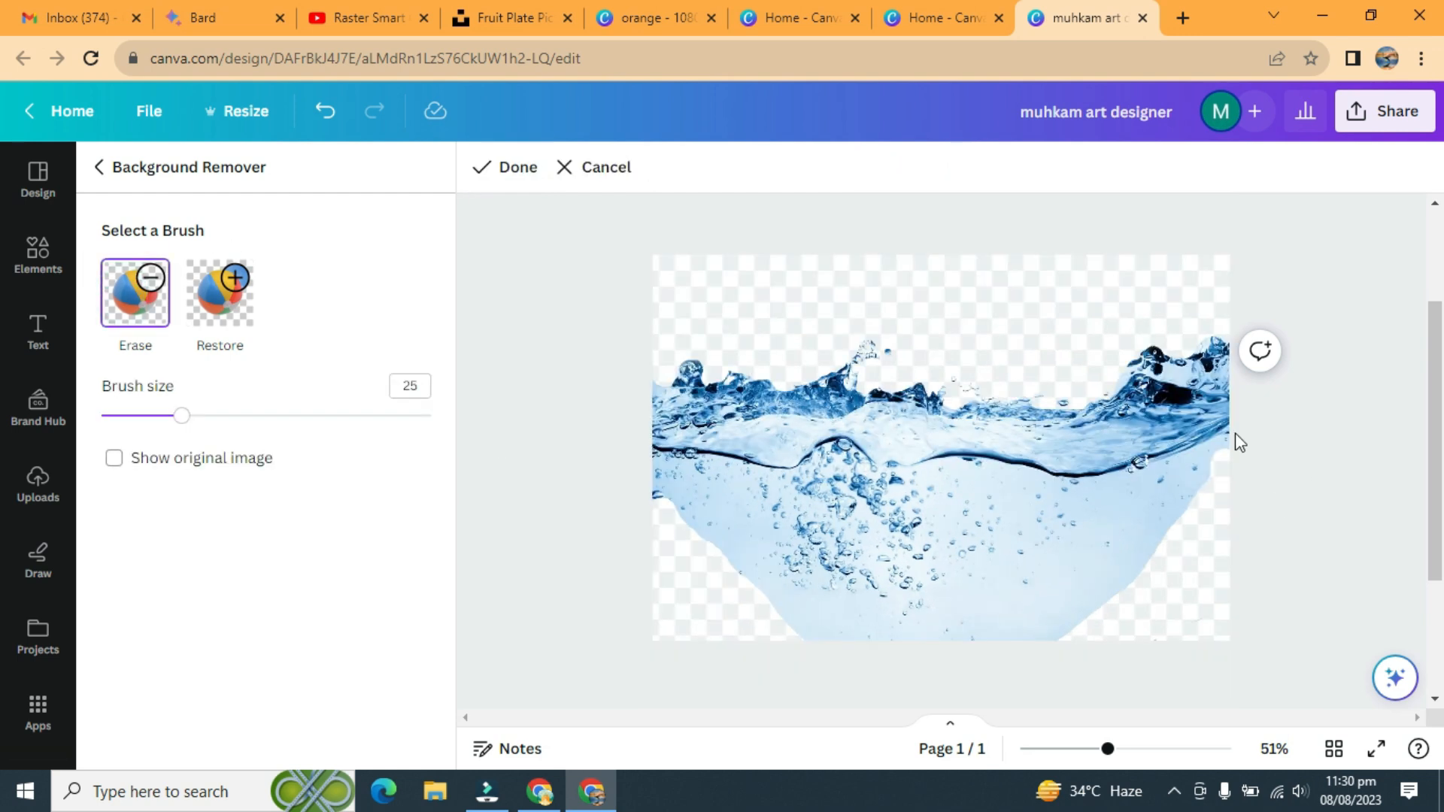
left_click_drag(1221, 423, 1206, 468)
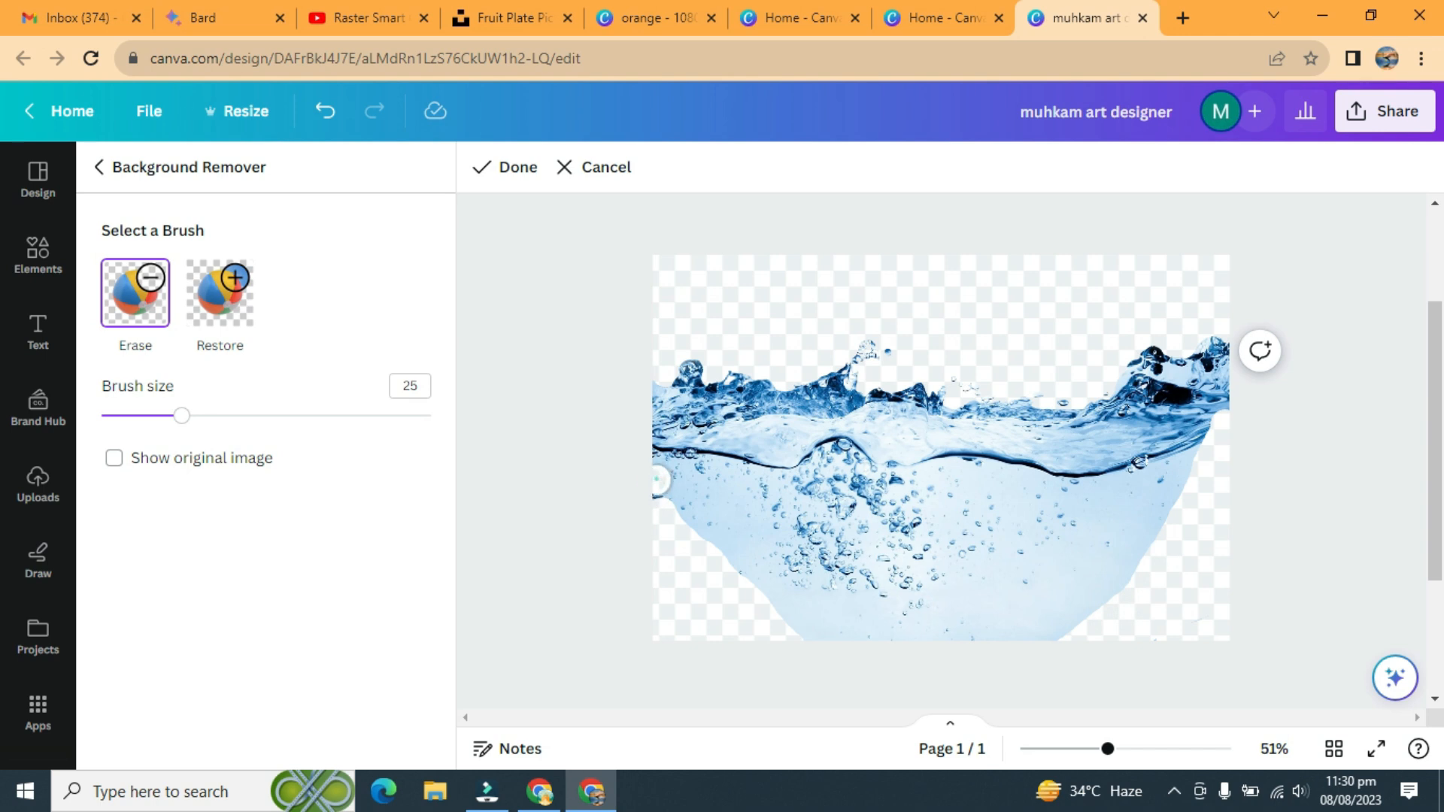
left_click(516, 169)
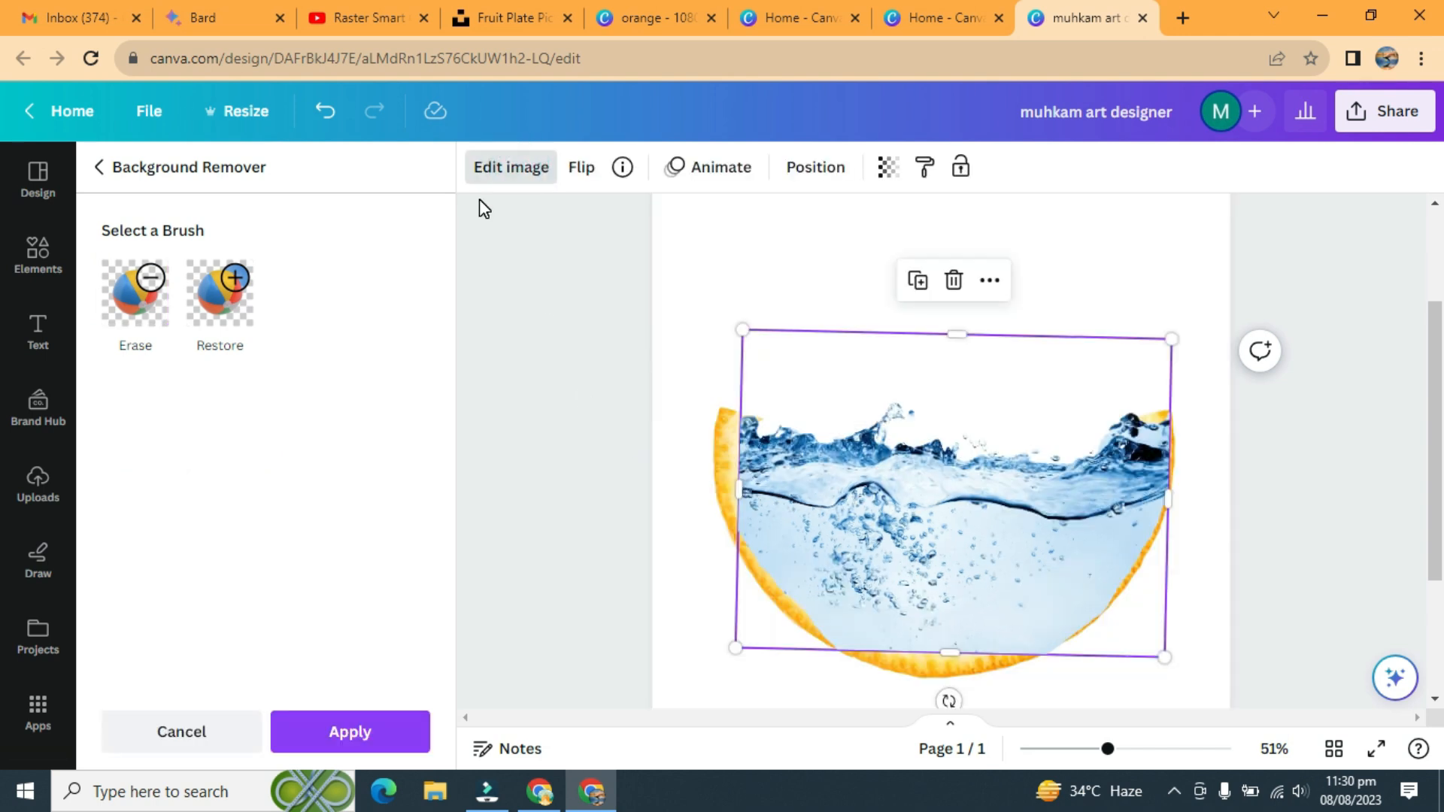
left_click(136, 293)
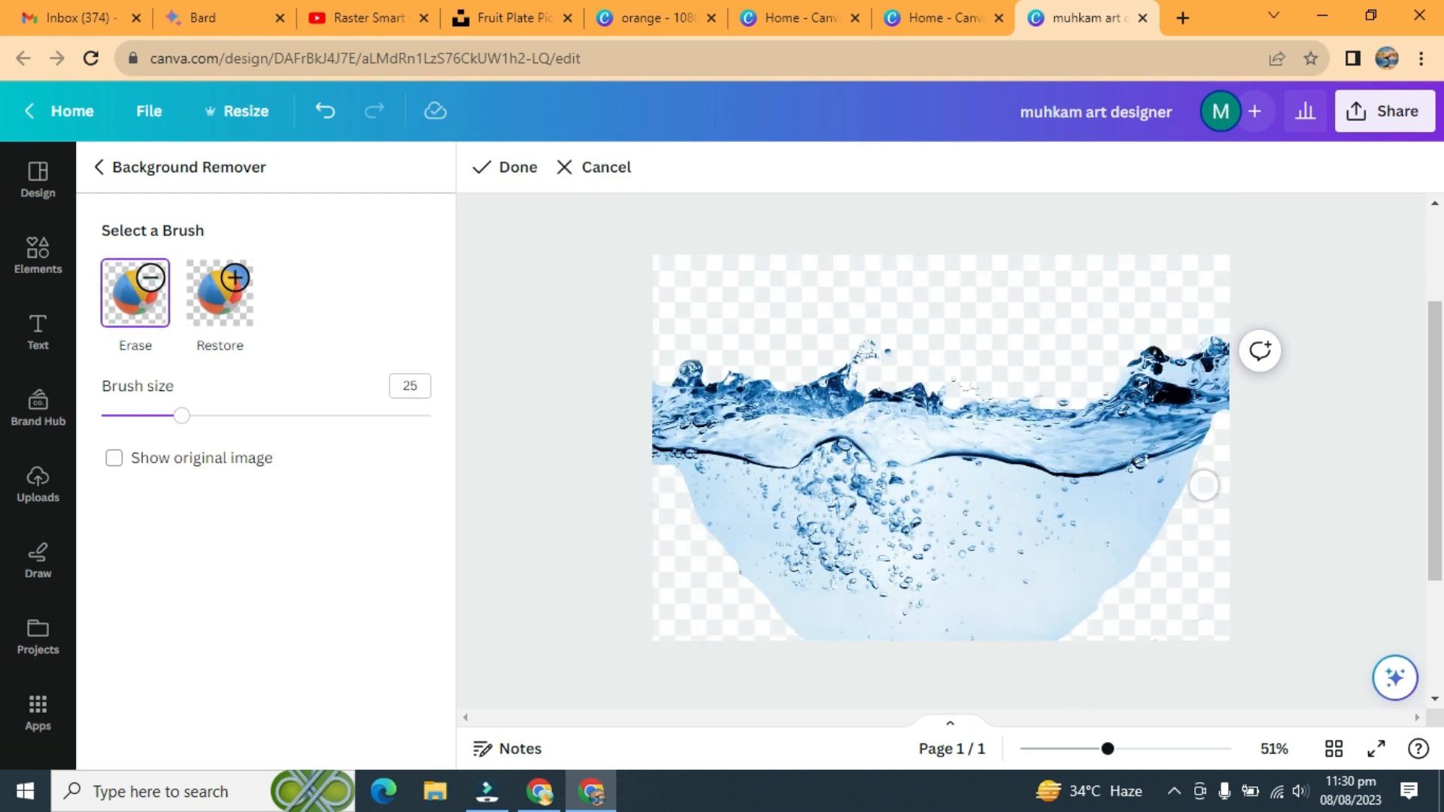
left_click(506, 167)
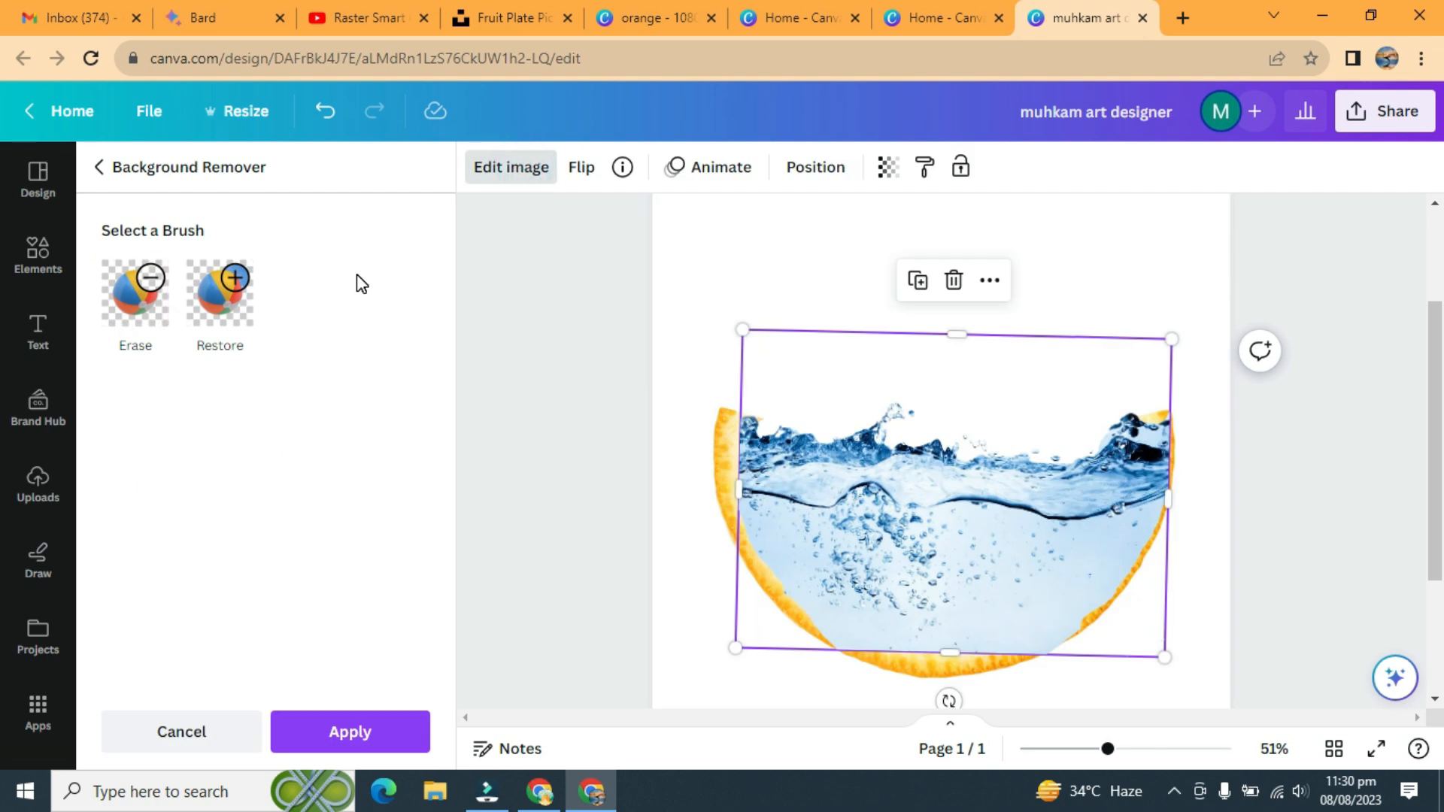
Erase the leftover water along the lower-left curve and apply the background removal
left_click(135, 293)
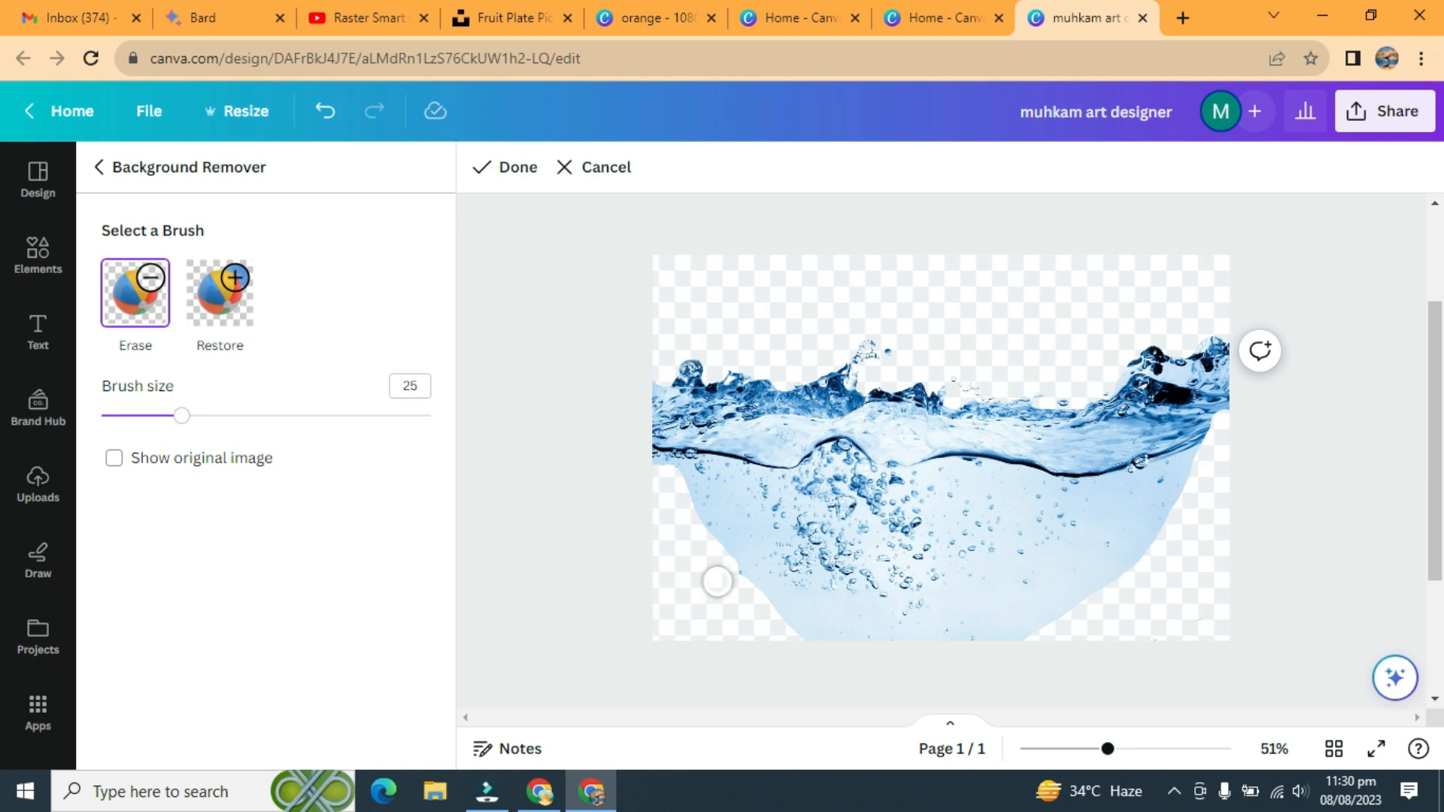
left_click(519, 167)
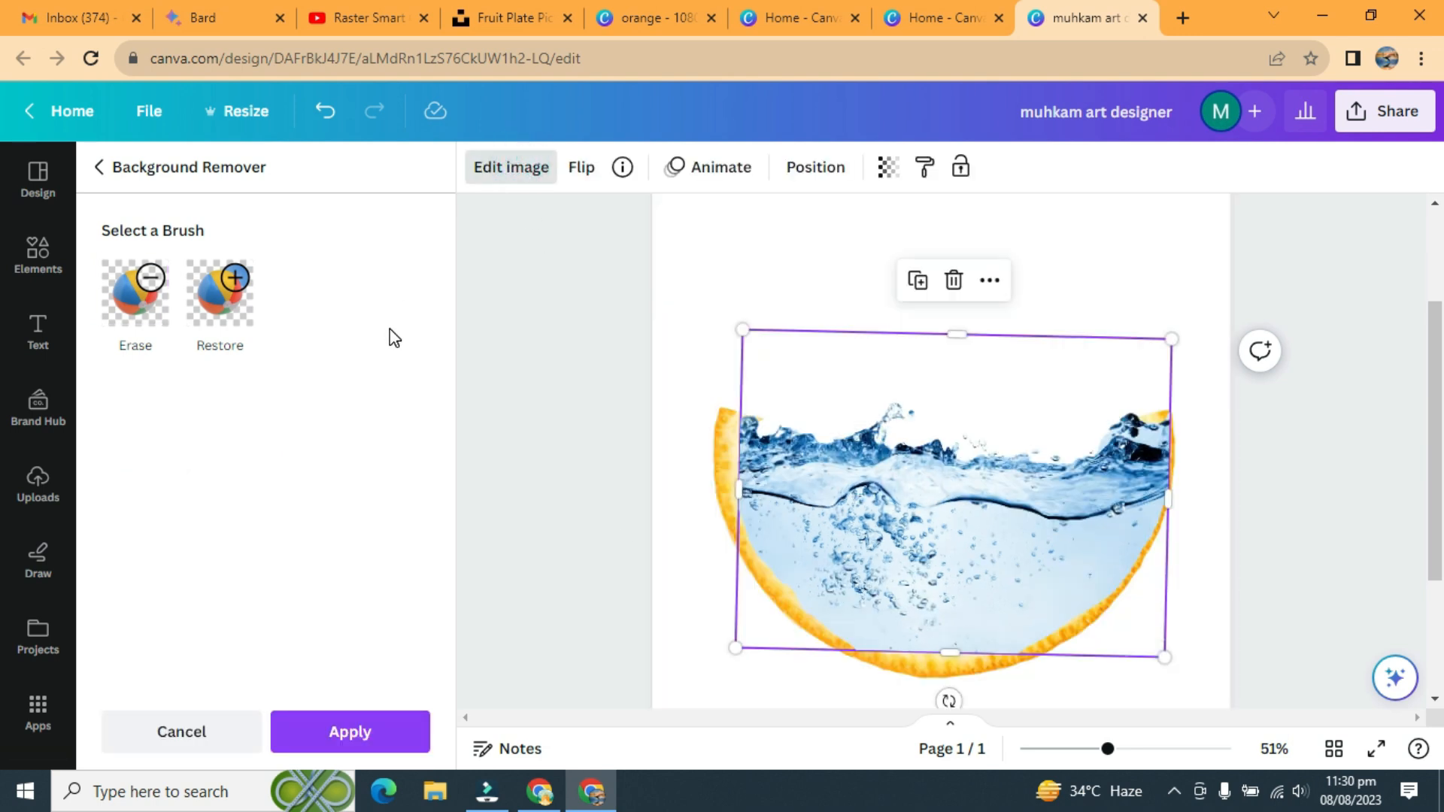
left_click(204, 297)
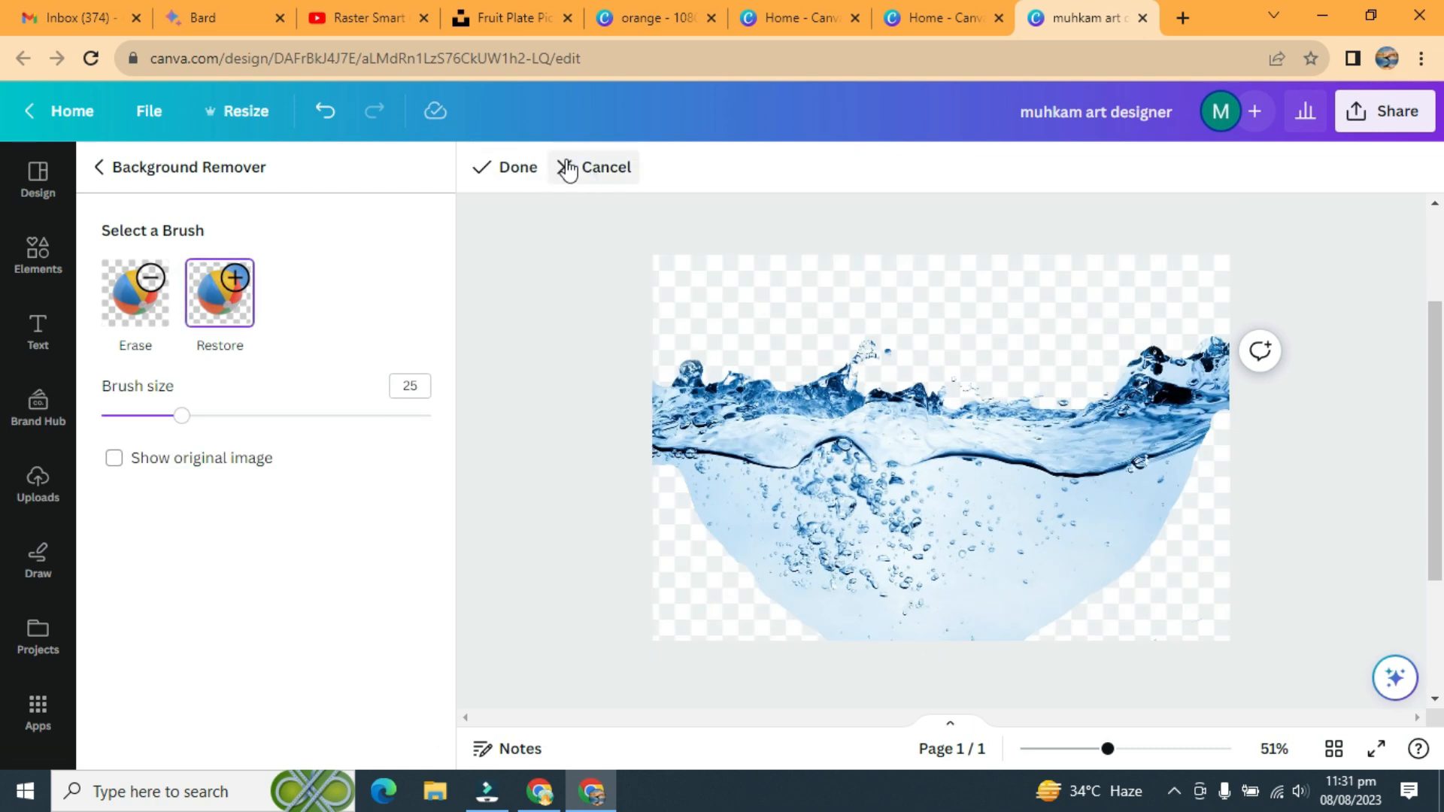
left_click(518, 168)
left_click(361, 731)
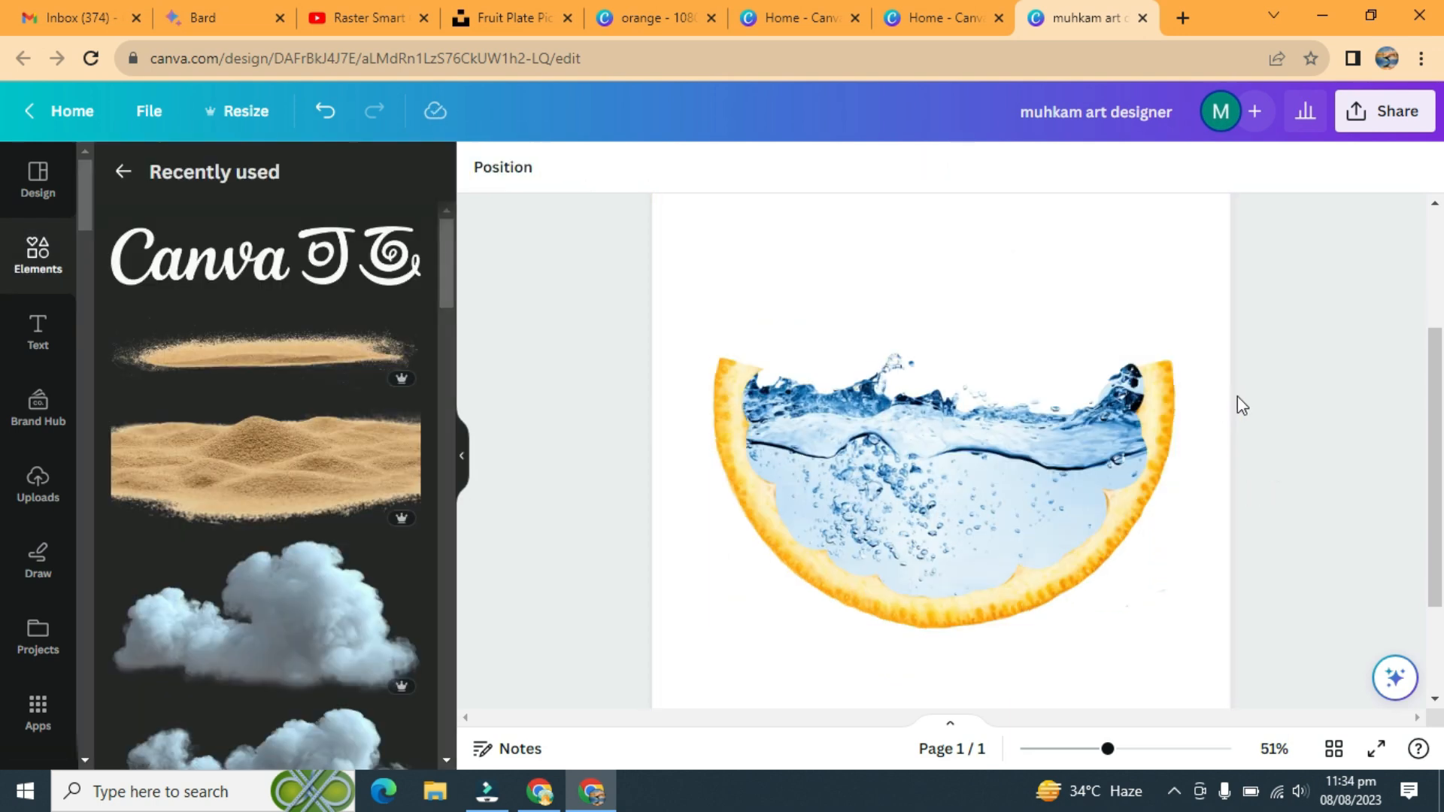
Group the orange rind with the water image and move the group slightly higher on the page
left_click_drag(1307, 401, 724, 492)
left_click(882, 227)
left_click_drag(956, 543, 957, 487)
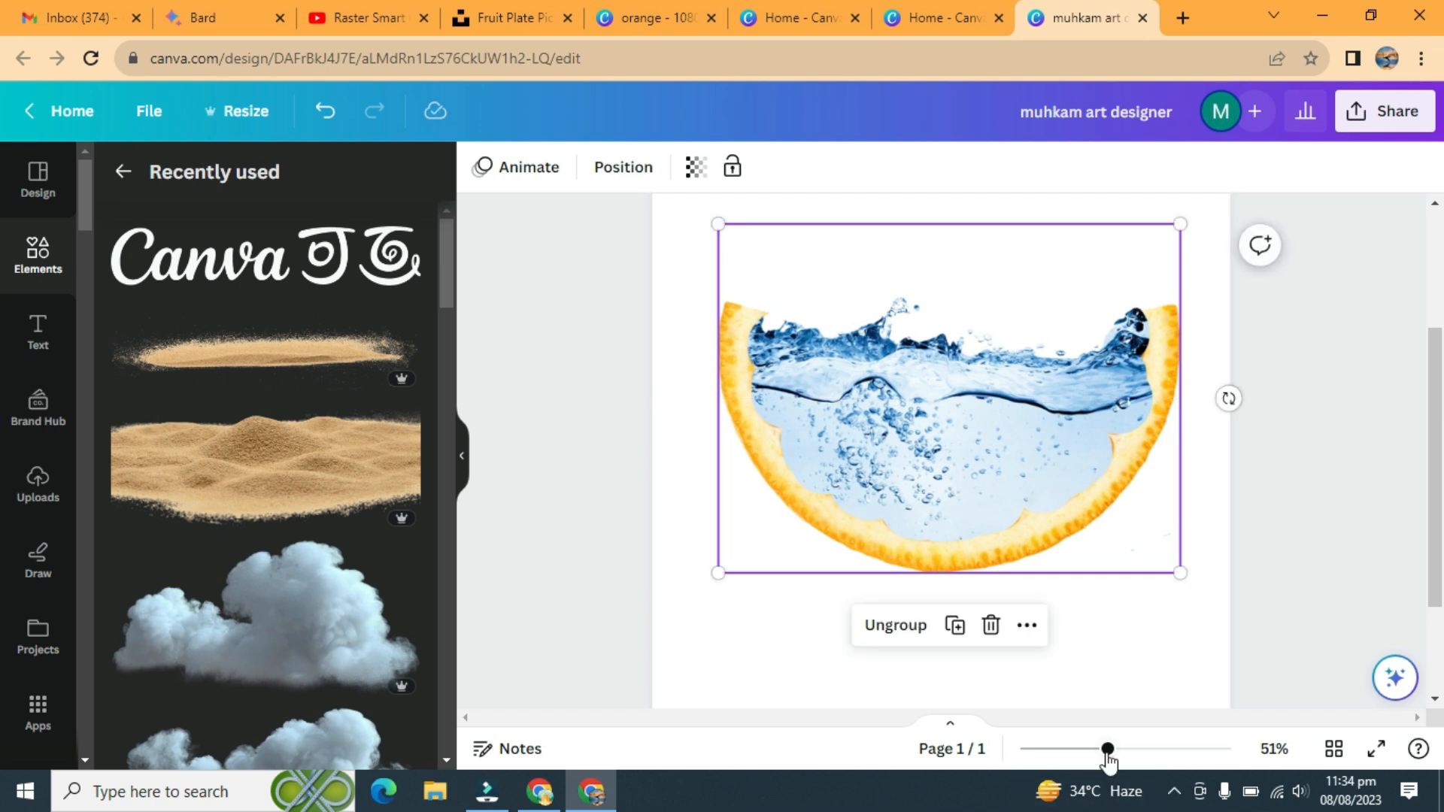
Add the front-facing goldfish at about 154 × 158 px in the right half of the water with transparency 84
left_click_drag(1108, 752, 1085, 750)
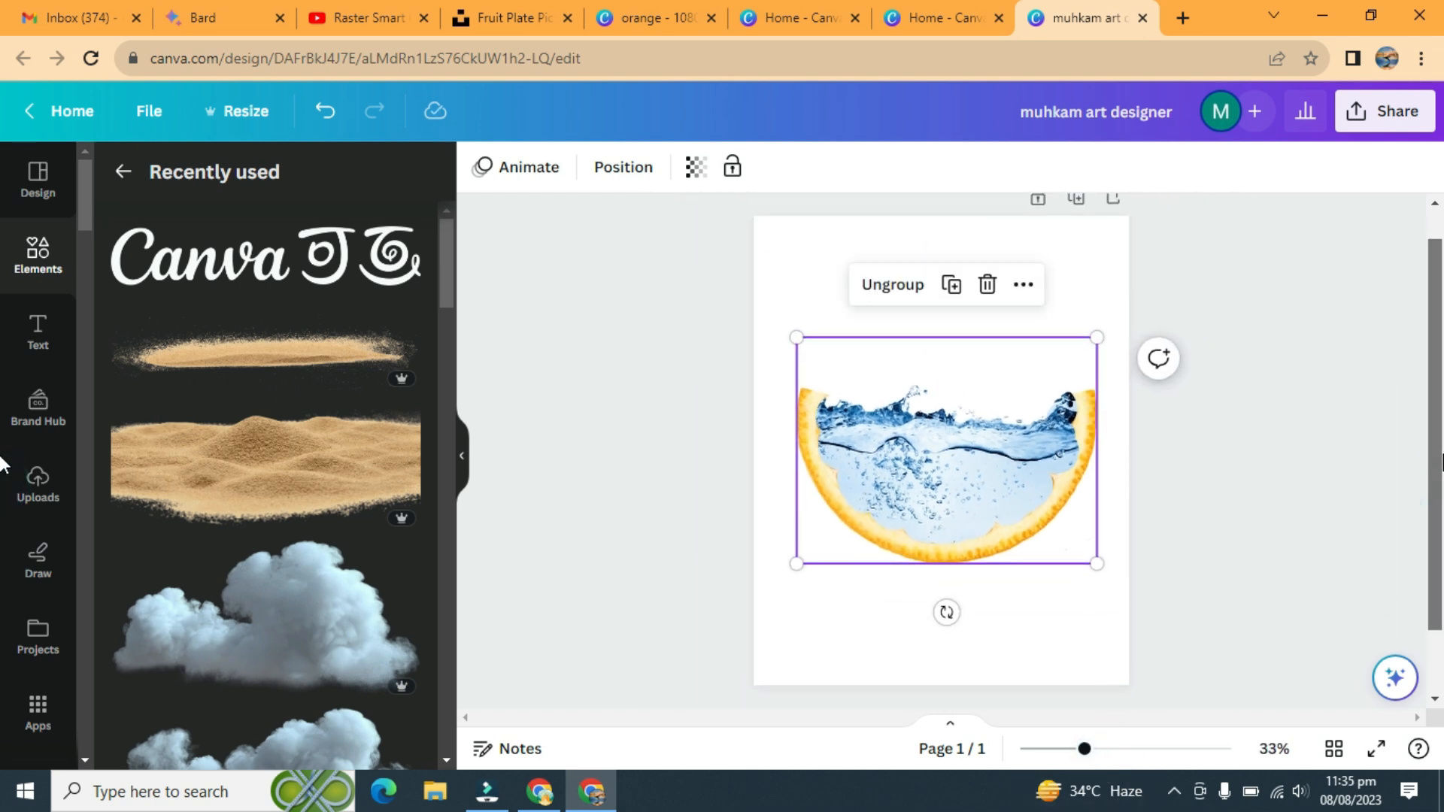
left_click(1318, 491)
scroll(264, 489, "down", 5)
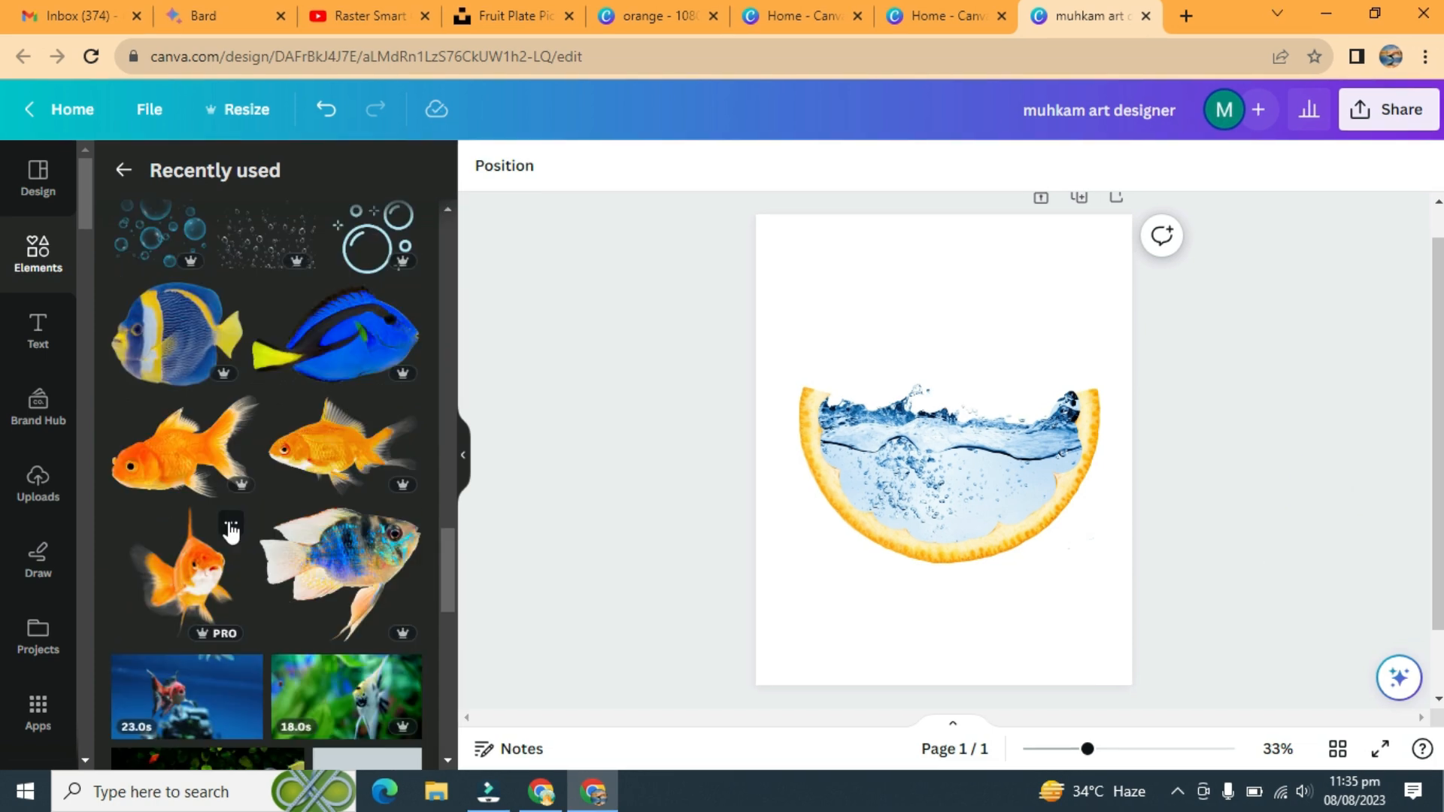
left_click(230, 523)
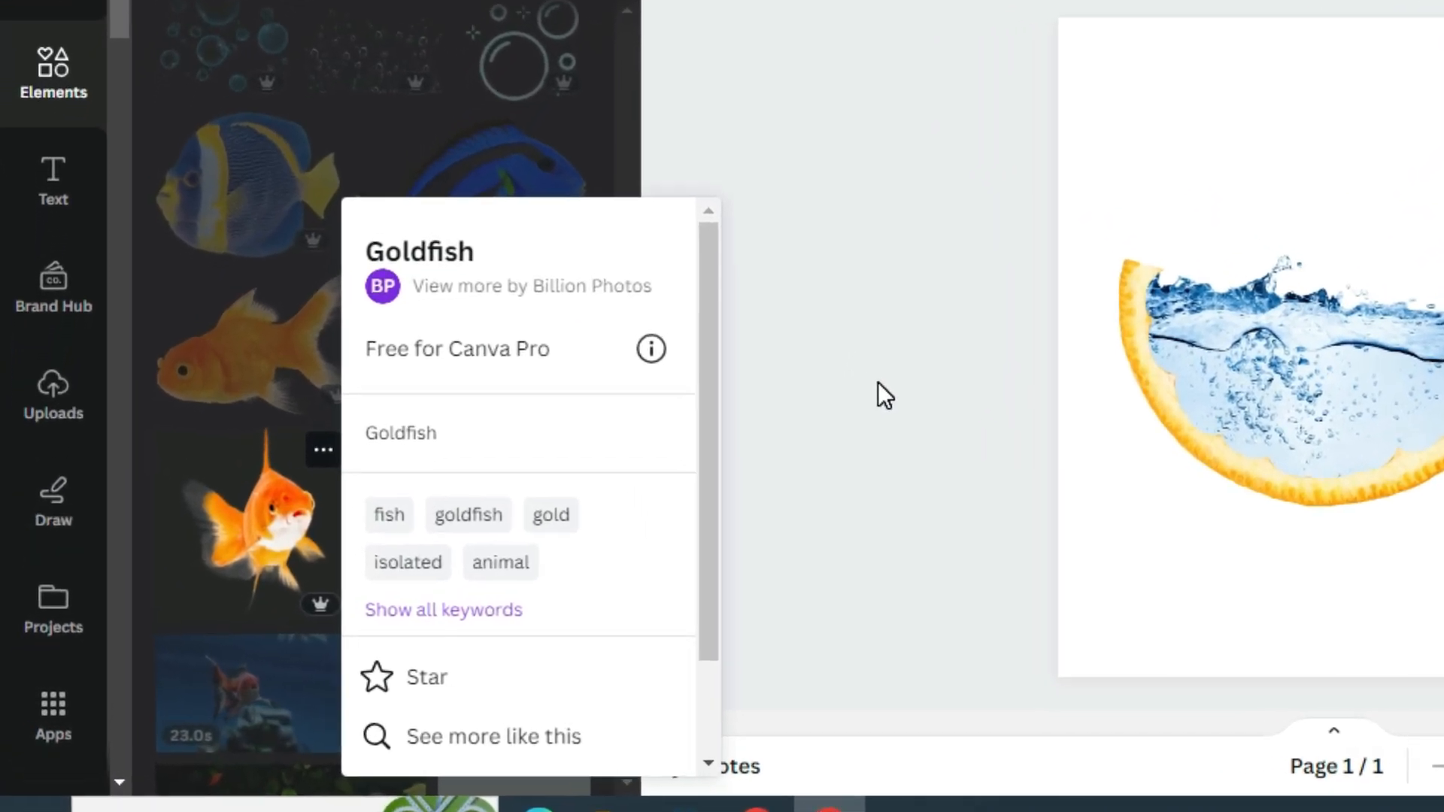
left_click(796, 413)
left_click(286, 489)
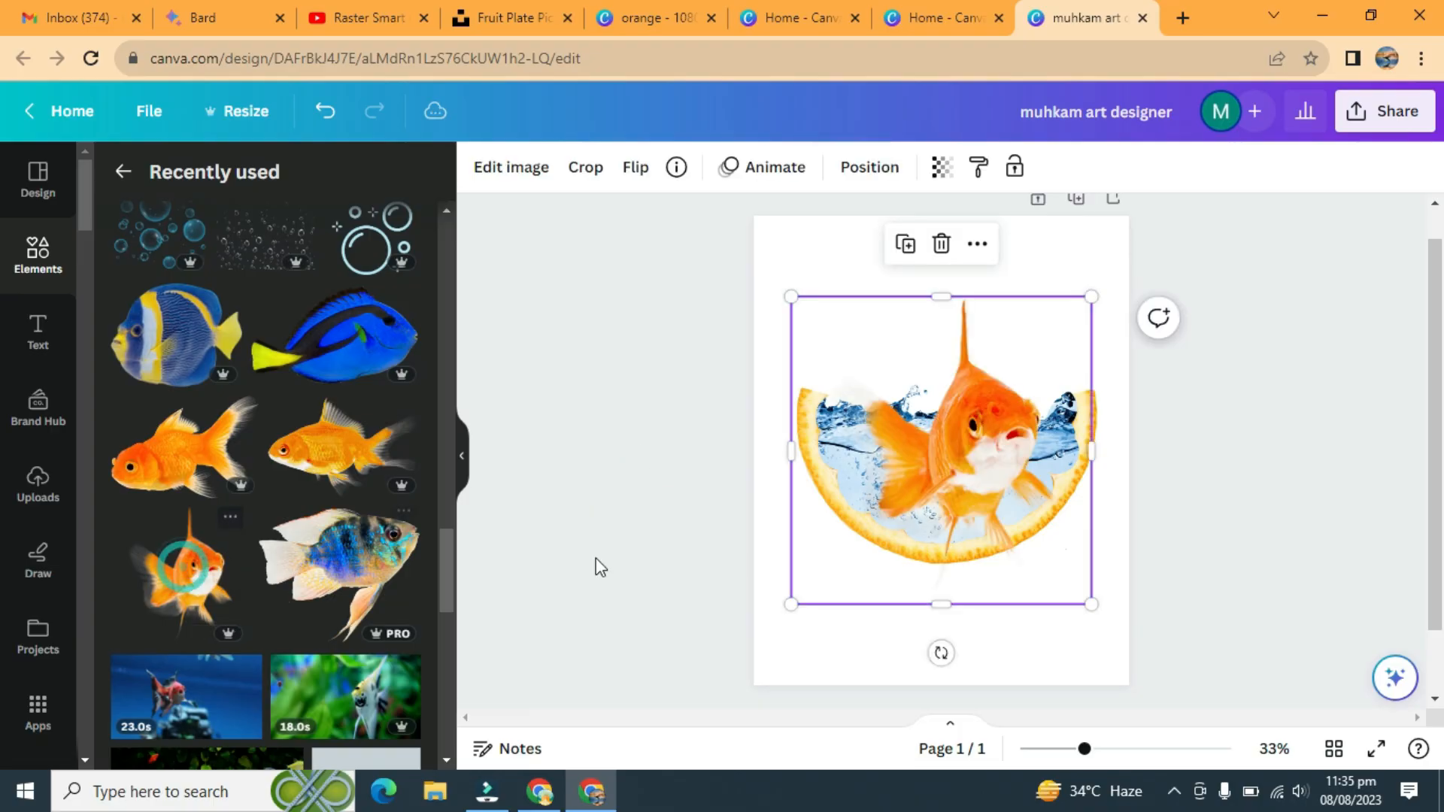
left_click_drag(1091, 296, 861, 541)
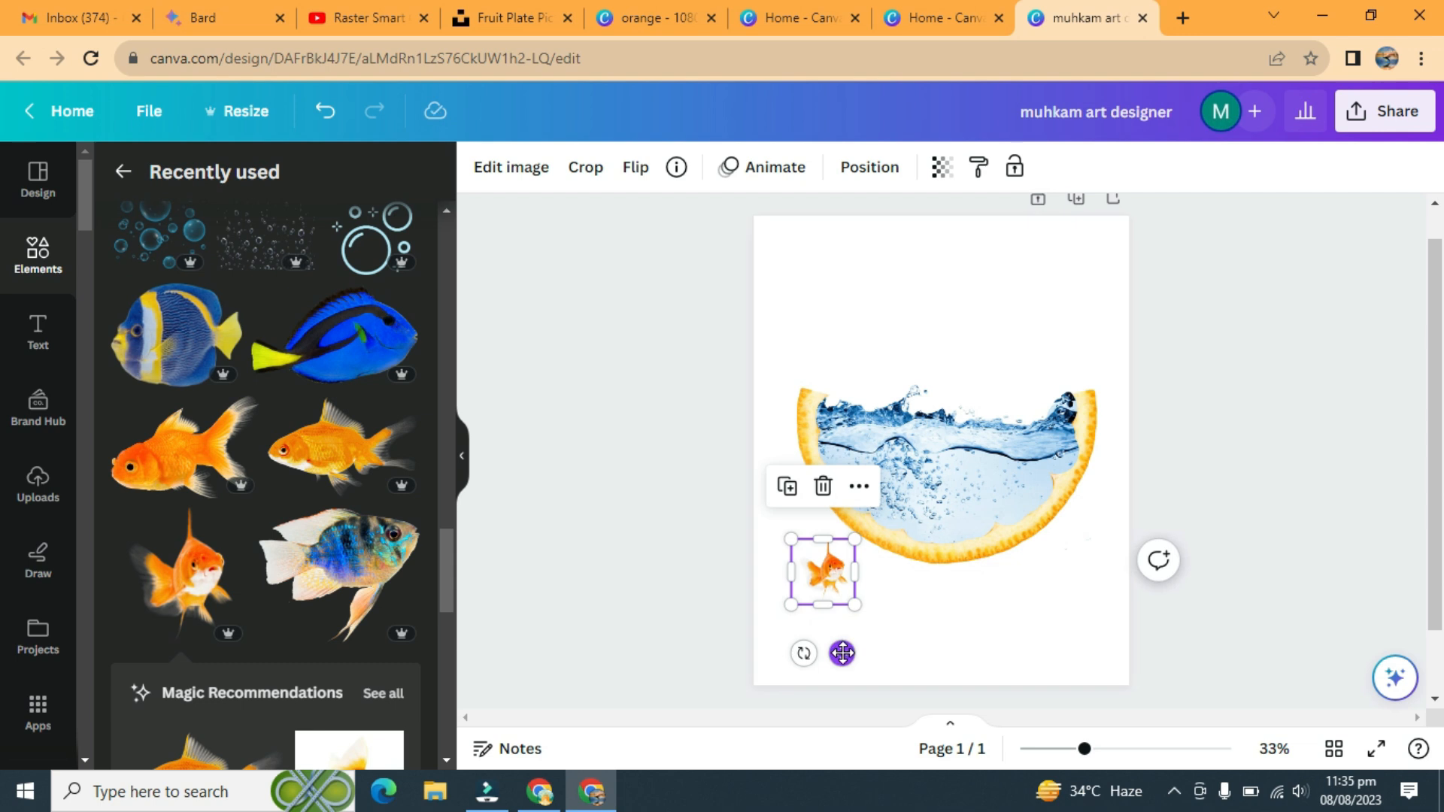
left_click_drag(843, 653, 1005, 540)
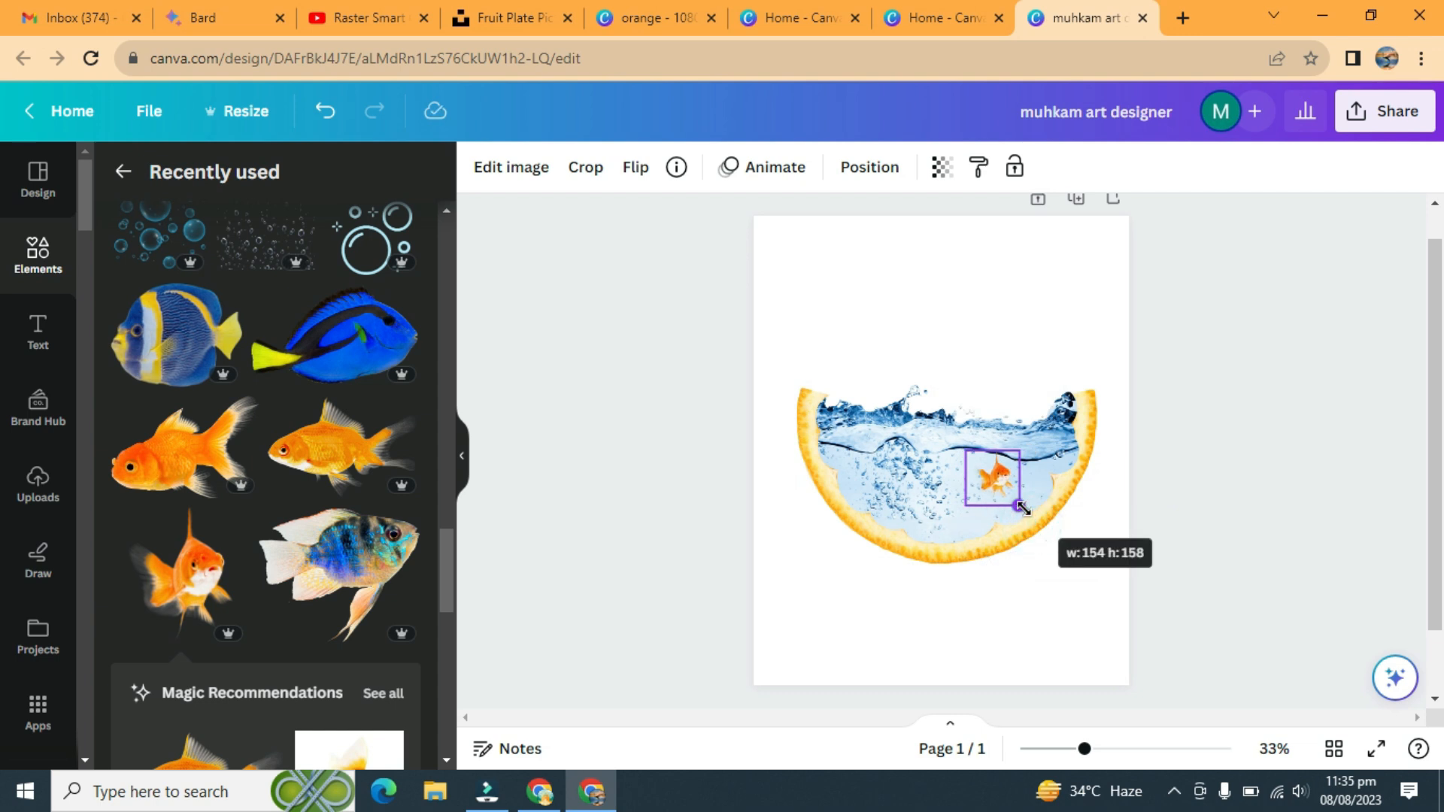
left_click(938, 166)
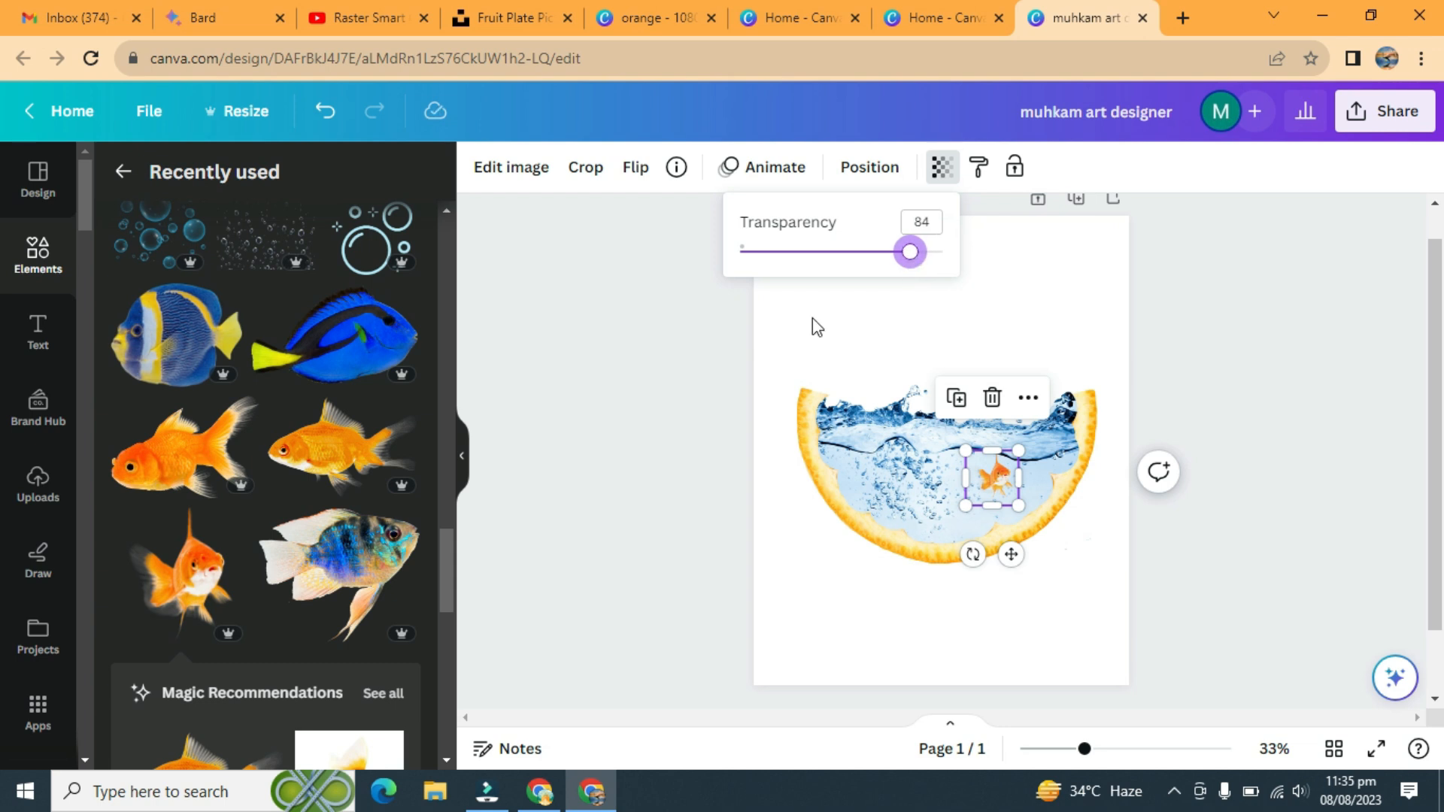
left_click(607, 405)
Add the blue fish with the yellow tail at about 91 × 56 px near the water's centre with transparency 84
mouse_move(402, 304)
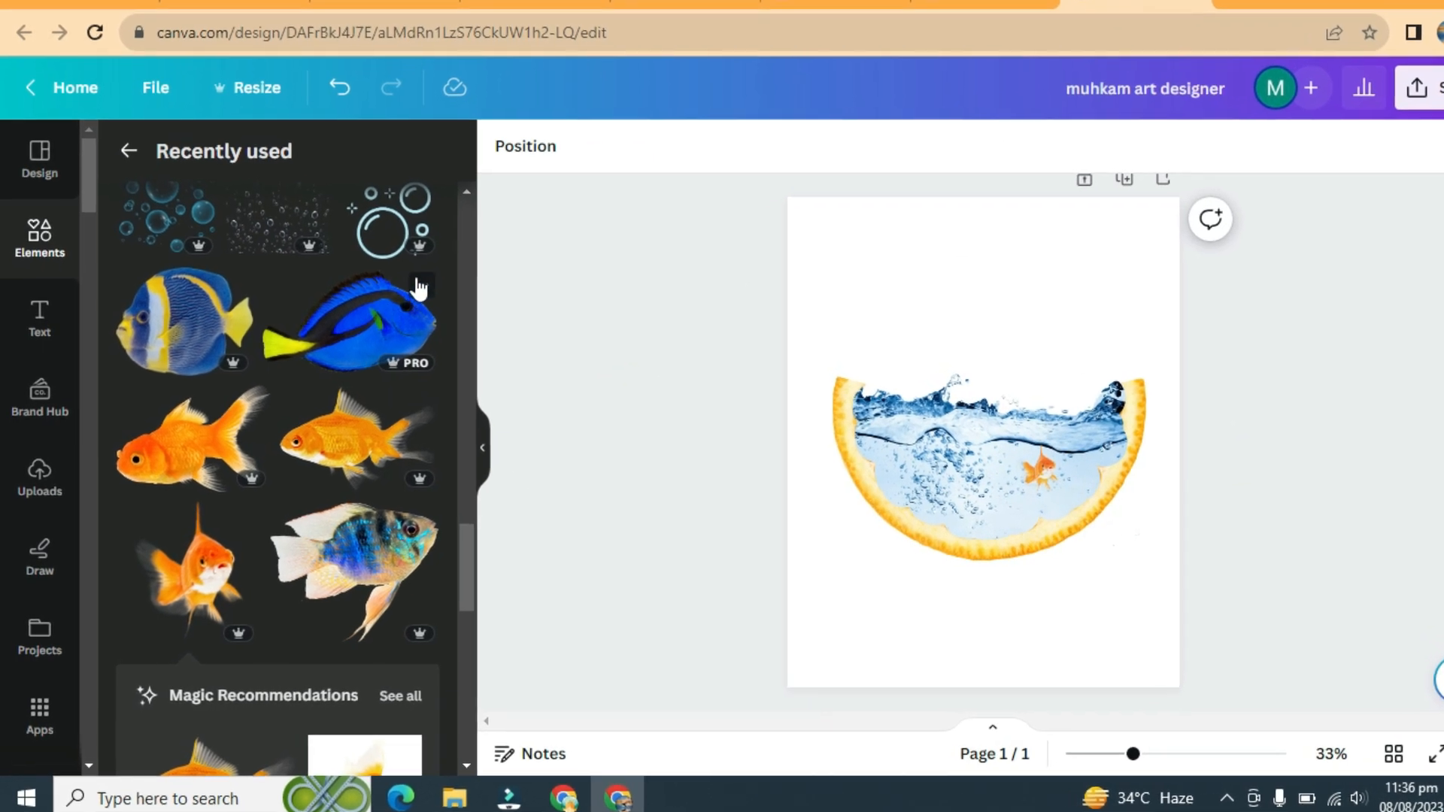
left_click(429, 282)
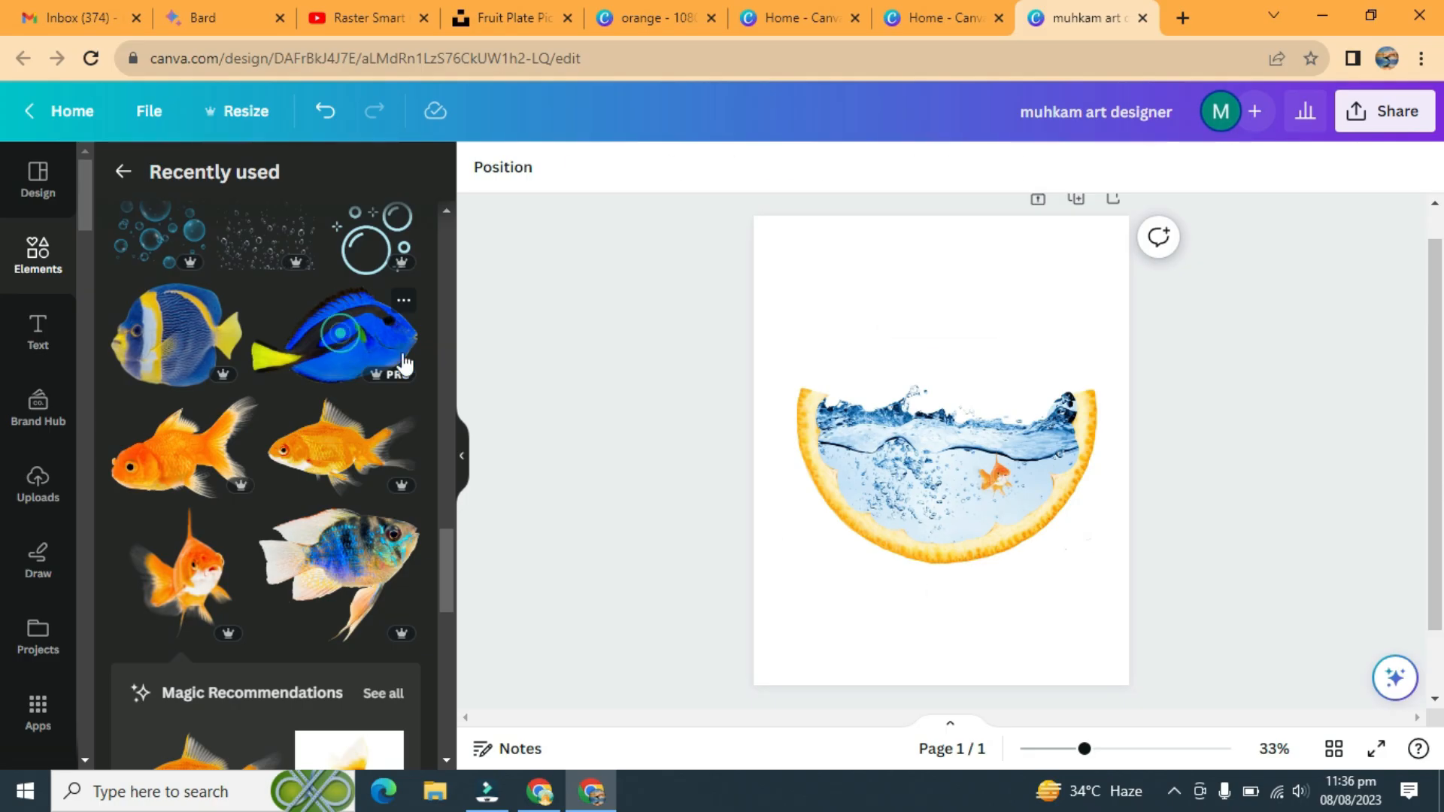
left_click_drag(1096, 356, 832, 517)
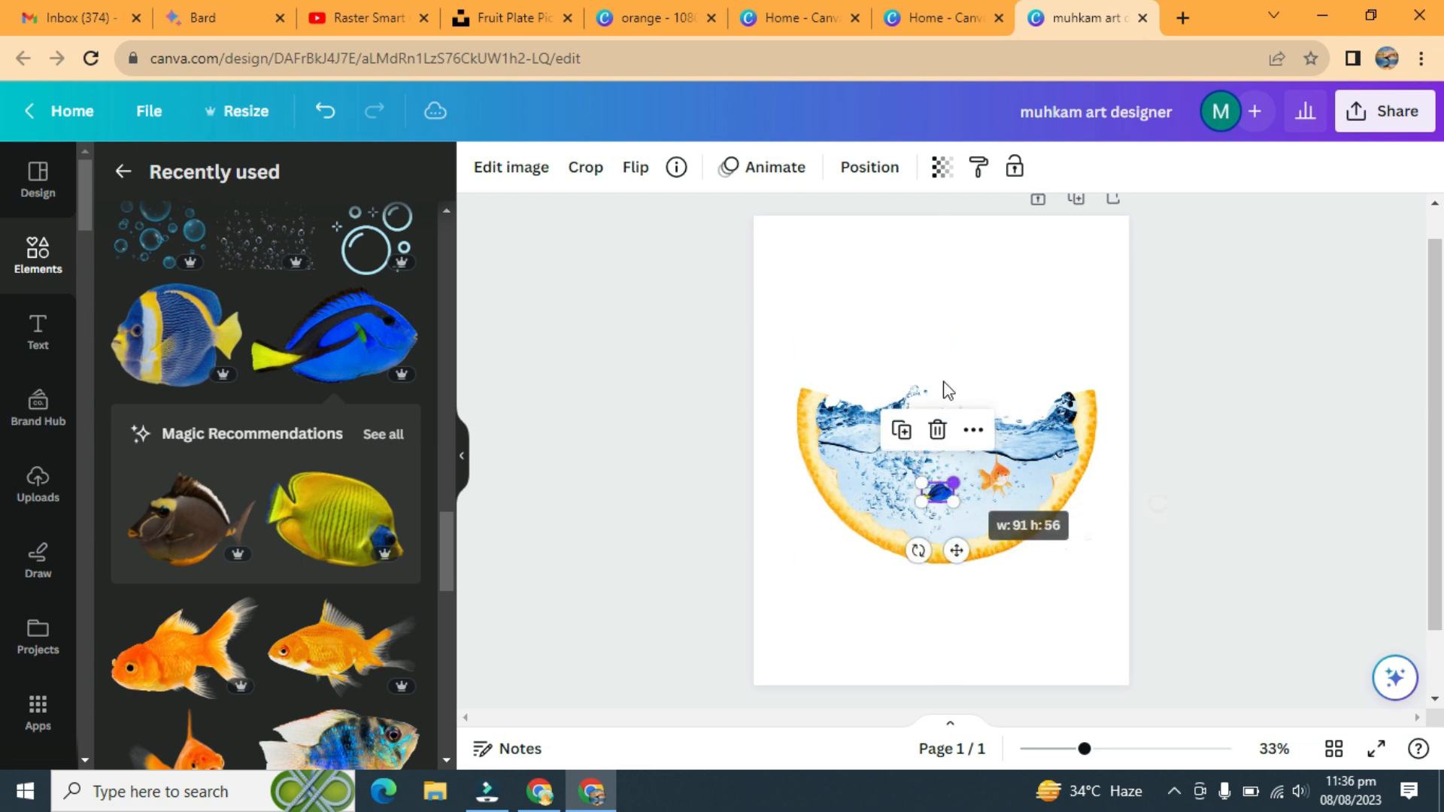
left_click(942, 167)
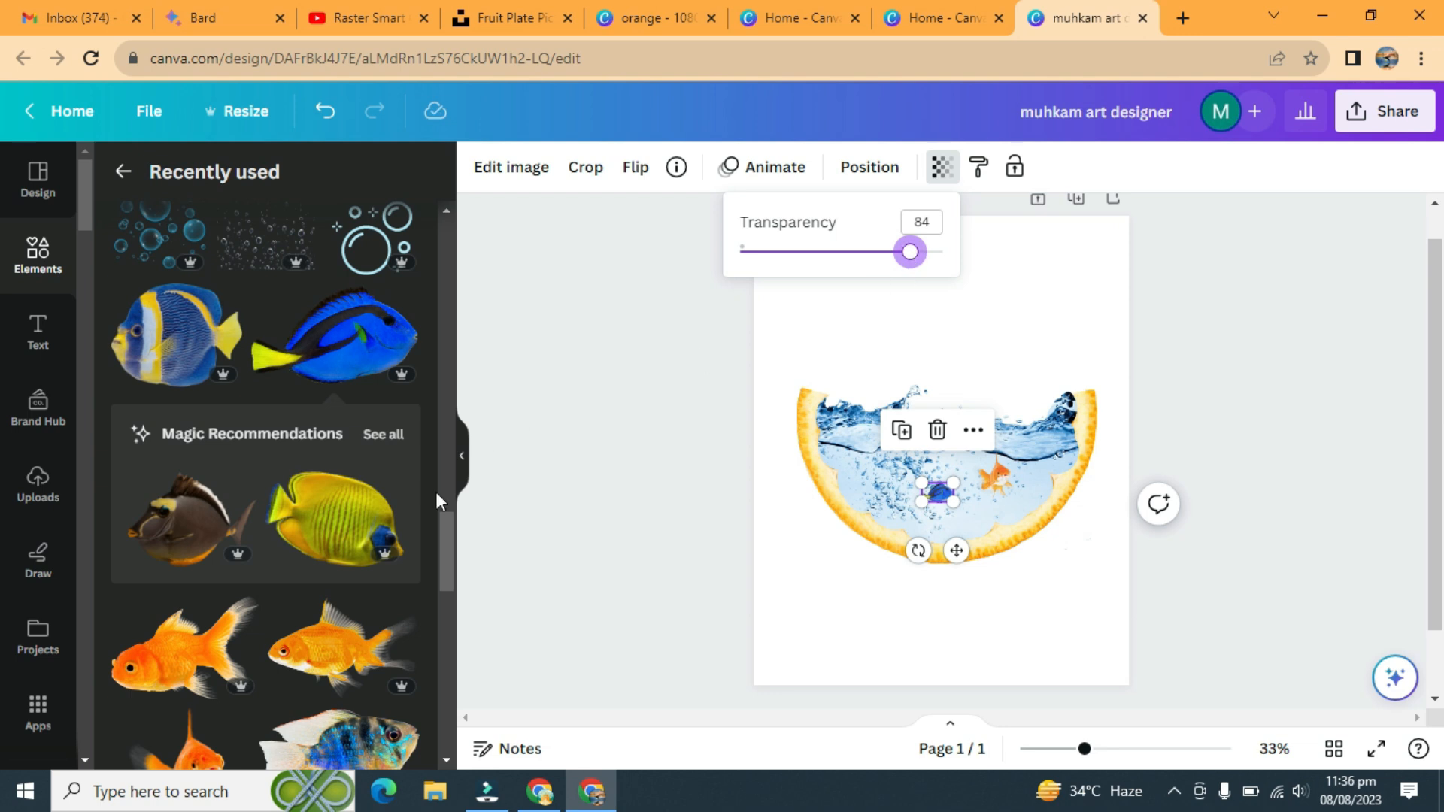
Add the side-view goldfish flipped horizontally, shrunk and tilted slightly in the left half of the water, with transparency 82
scroll(286, 602, "down", 2)
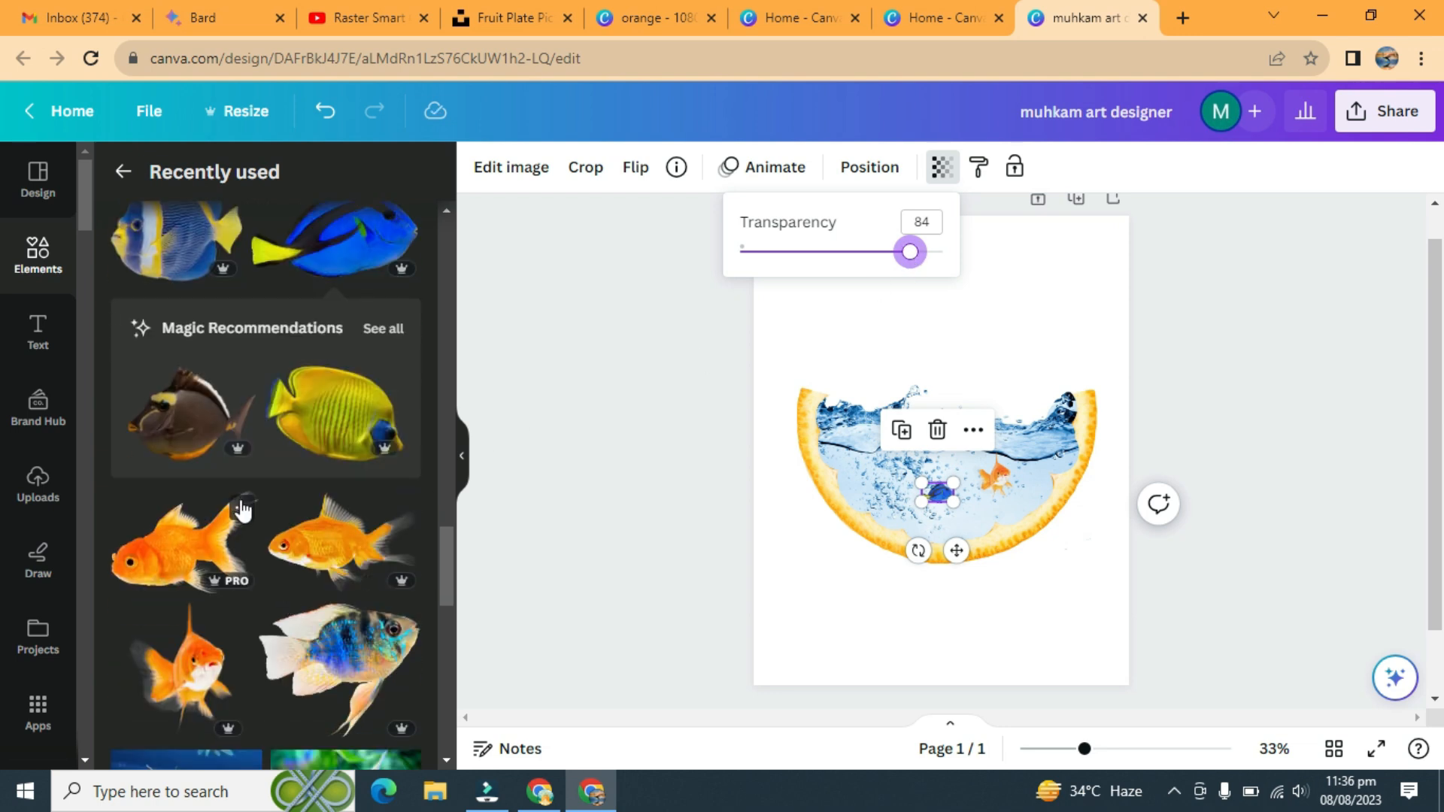
left_click(242, 509)
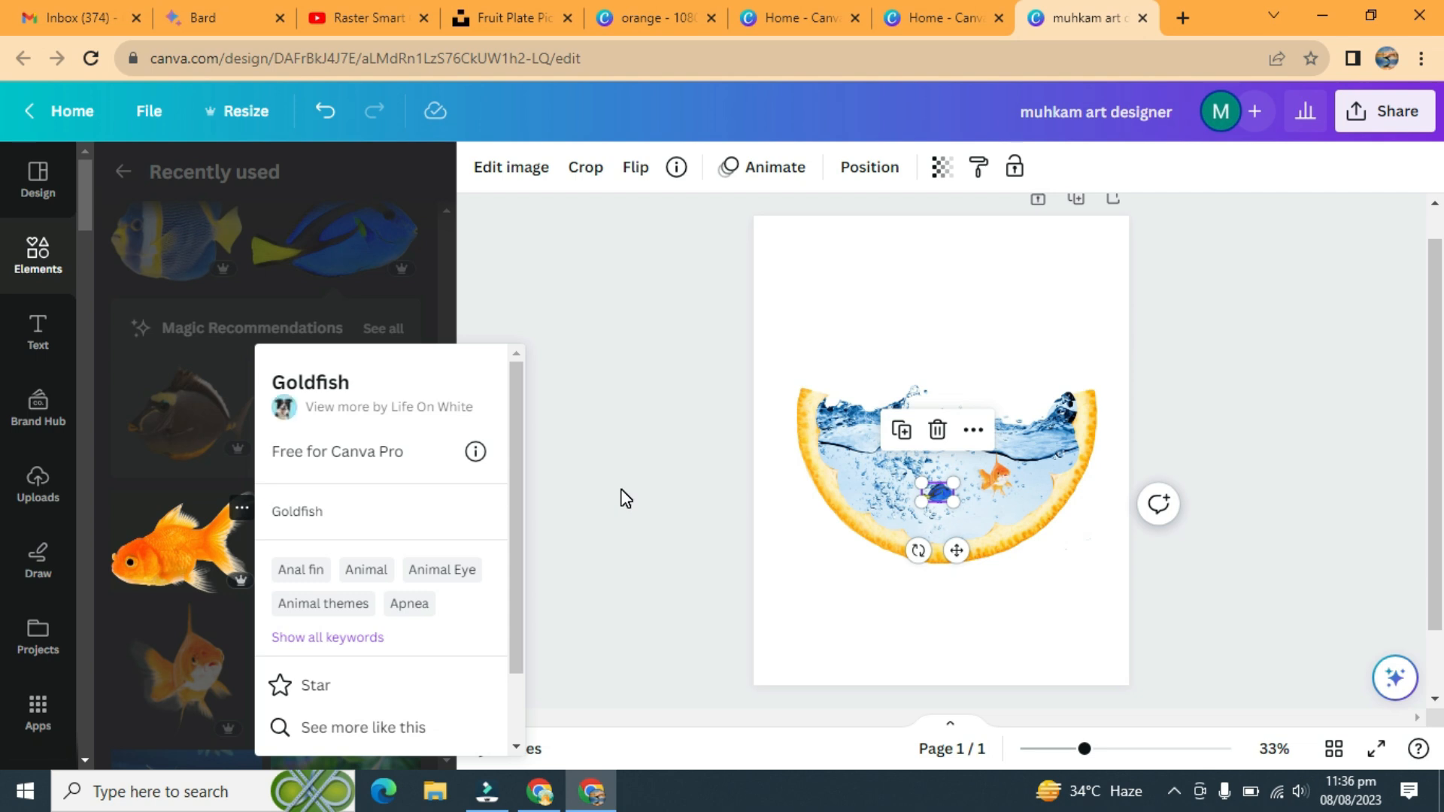
left_click(619, 489)
left_click(146, 536)
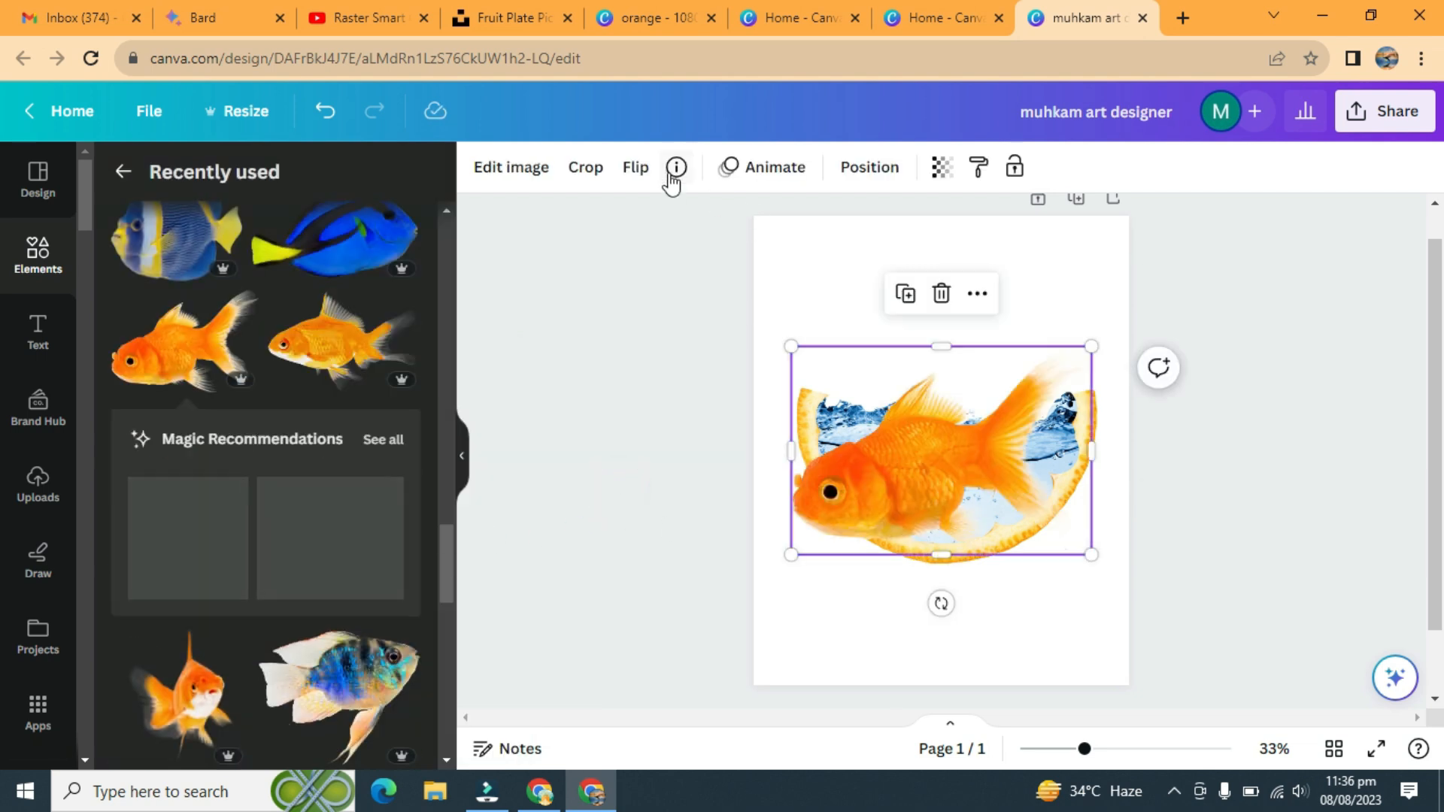
left_click(636, 167)
left_click(670, 224)
left_click_drag(1092, 346, 894, 485)
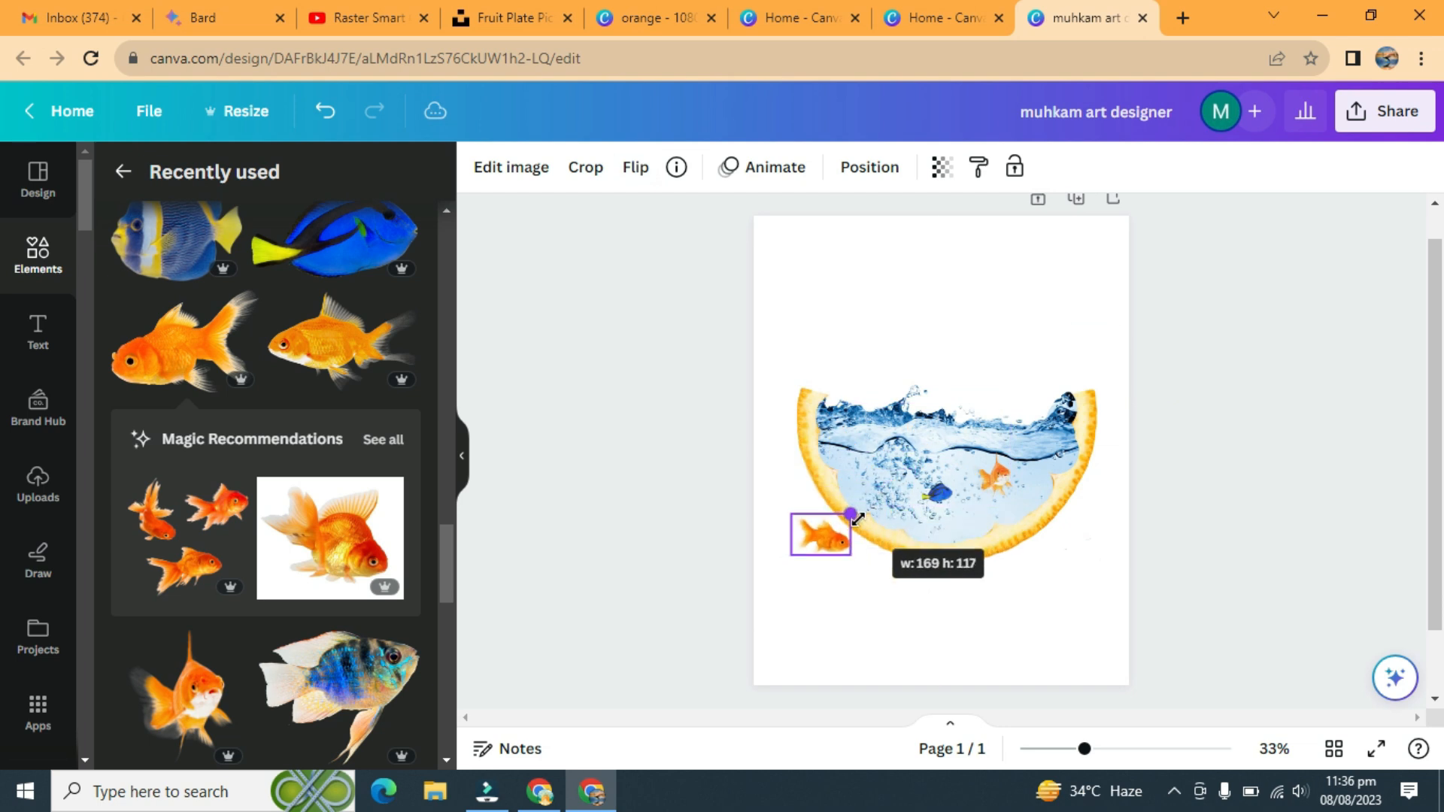
left_click_drag(844, 534, 849, 552)
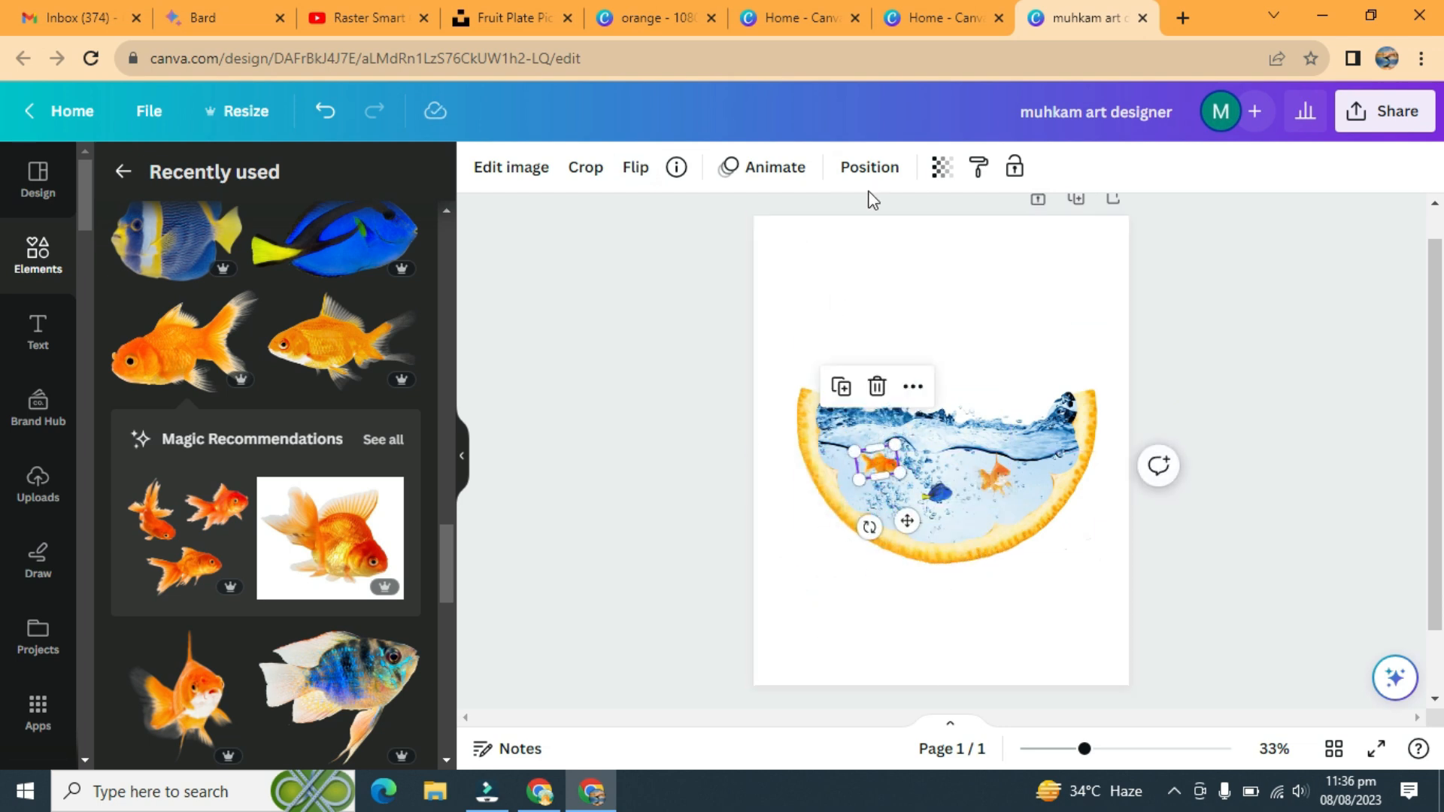
left_click(941, 167)
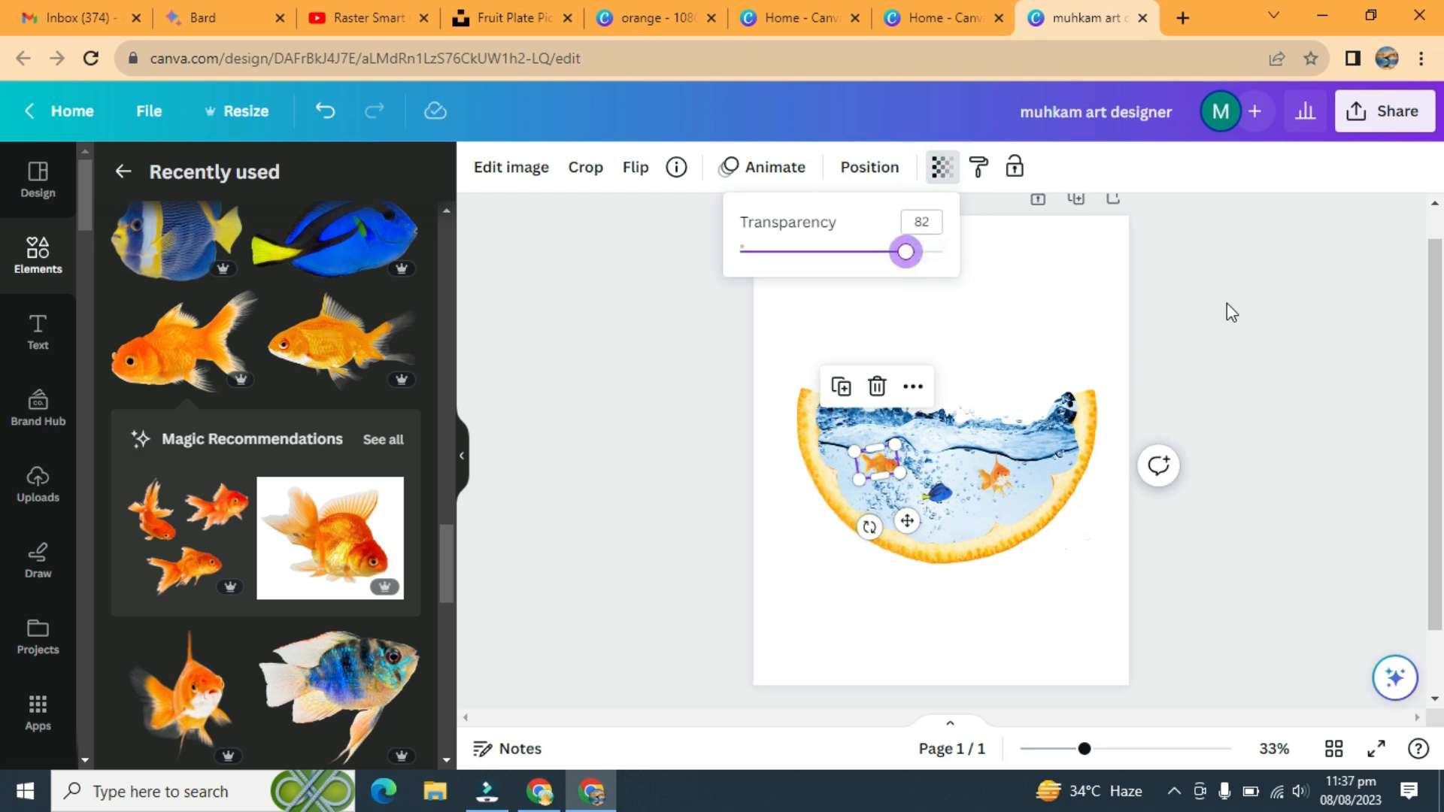
Add the Realistic Bubble element at a small size beside the blue fish and another beside the front-facing goldfish
scroll(263, 451, "up", 5)
left_click(291, 504)
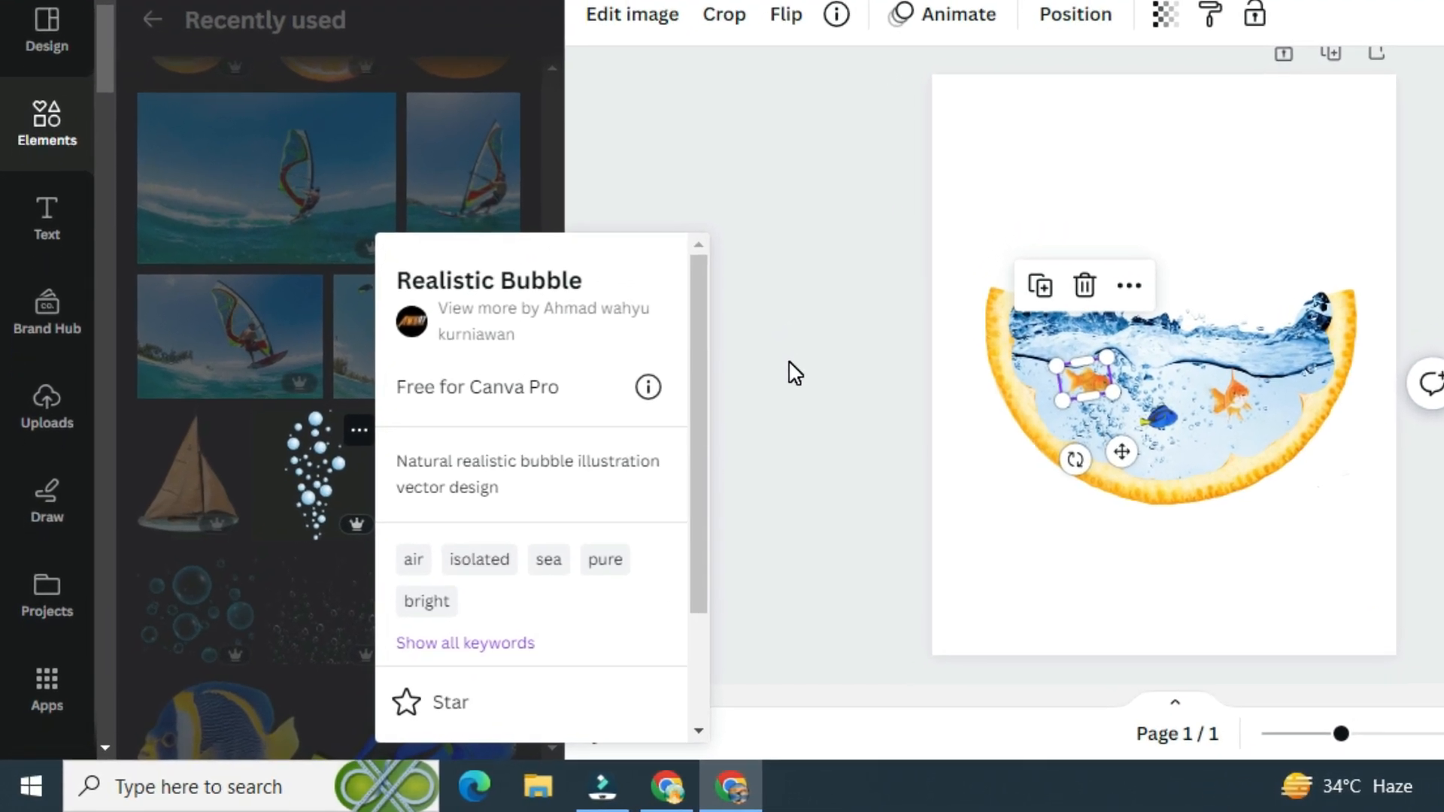
left_click(790, 364)
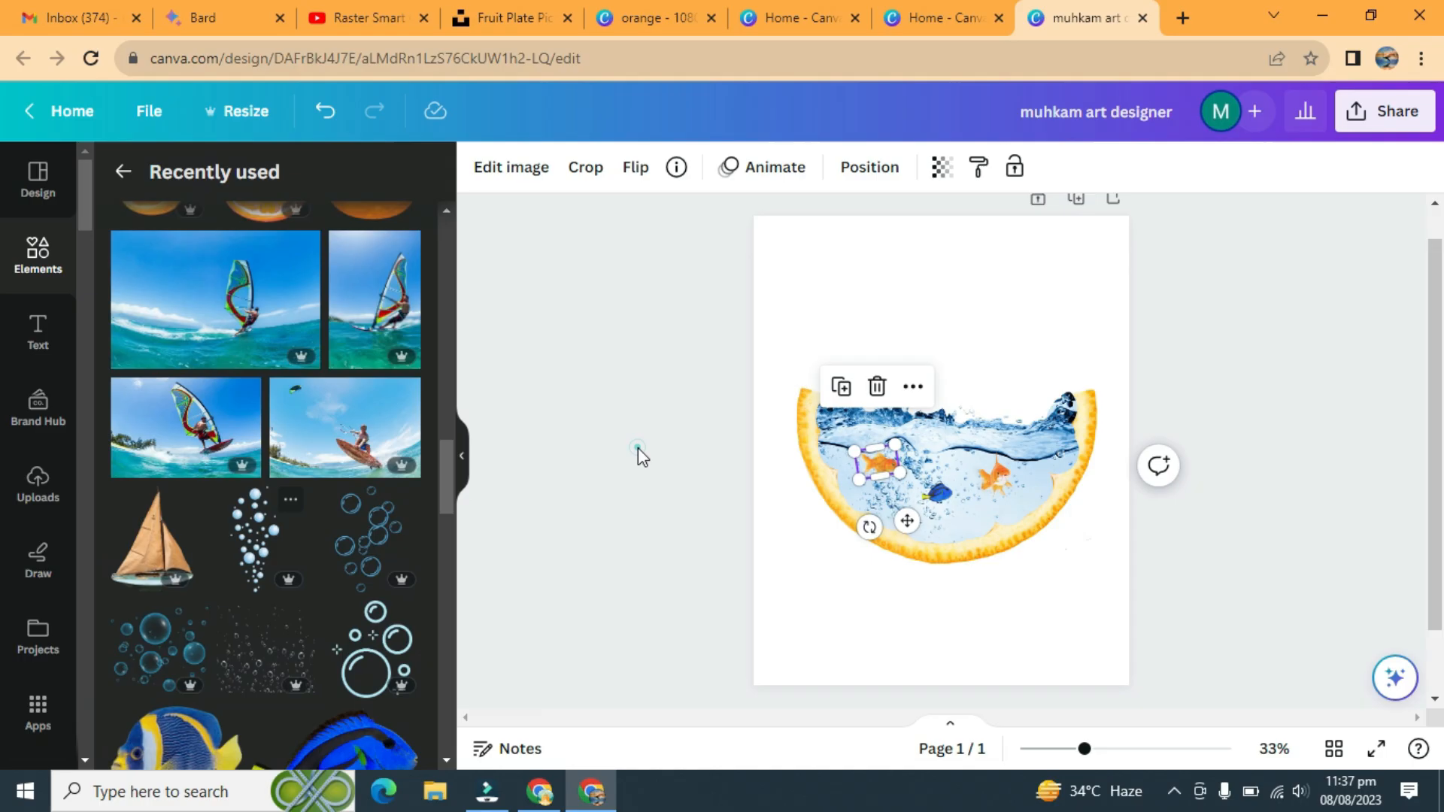
left_click_drag(983, 355, 922, 470)
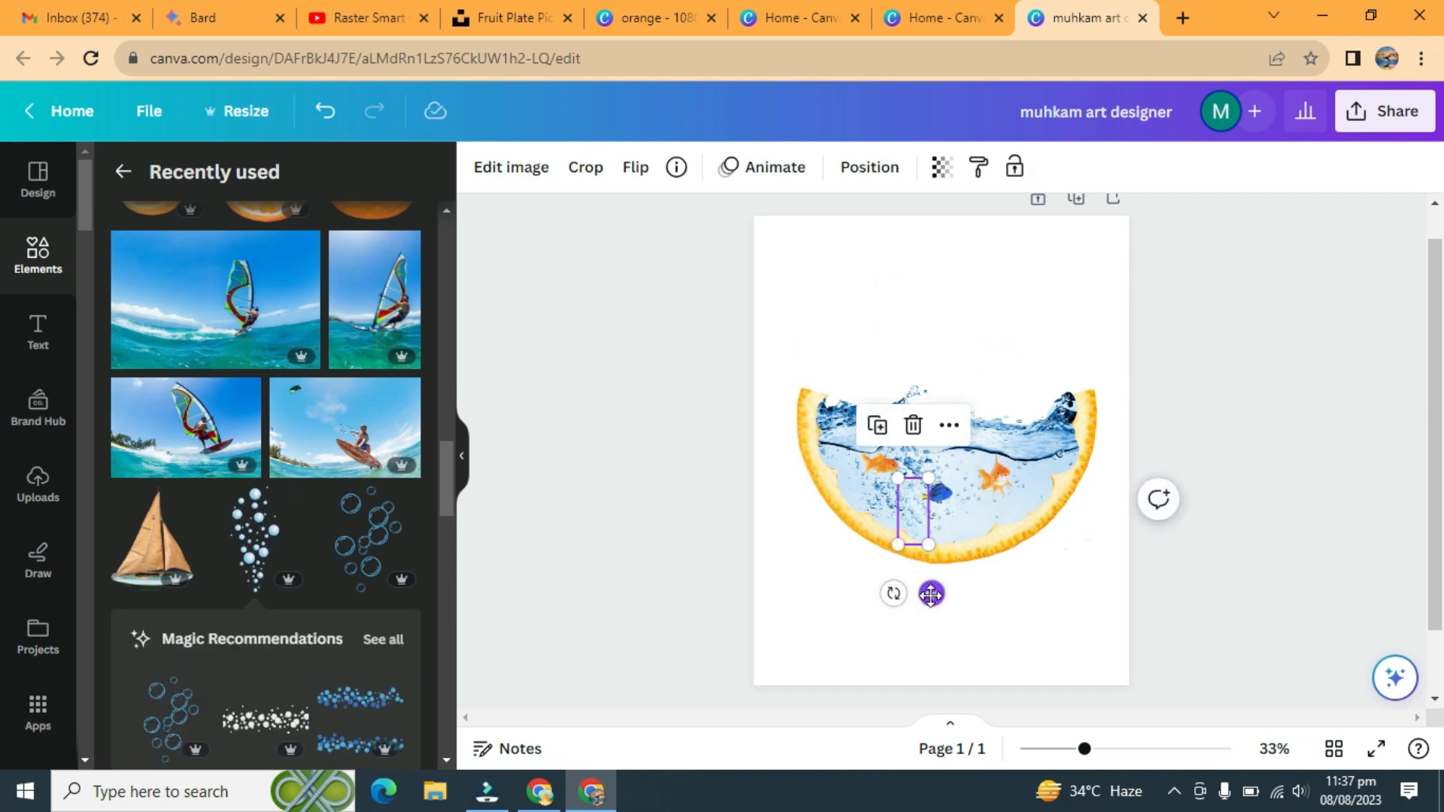
left_click_drag(1083, 751, 1119, 751)
left_click(1103, 426)
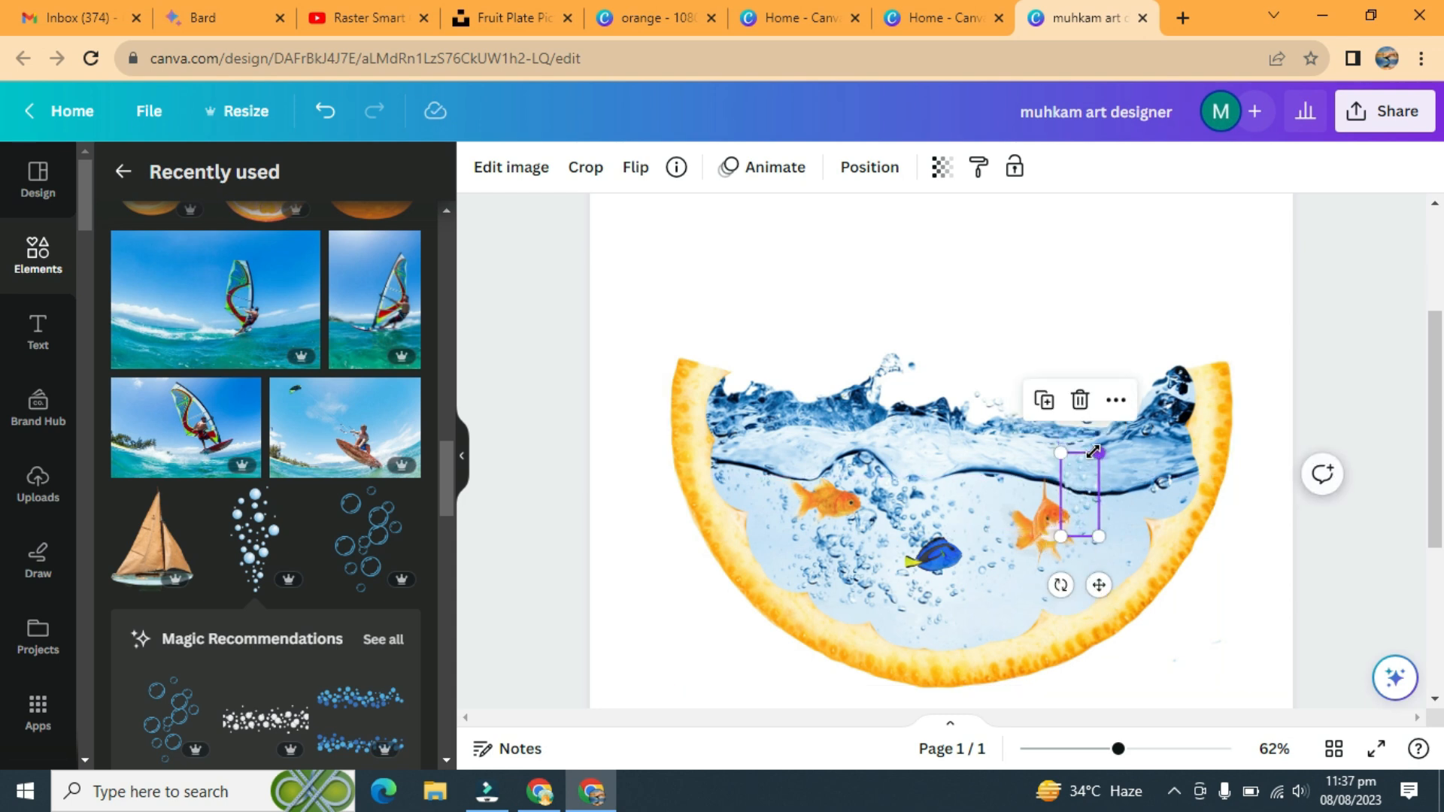
left_click_drag(1090, 465, 1091, 464)
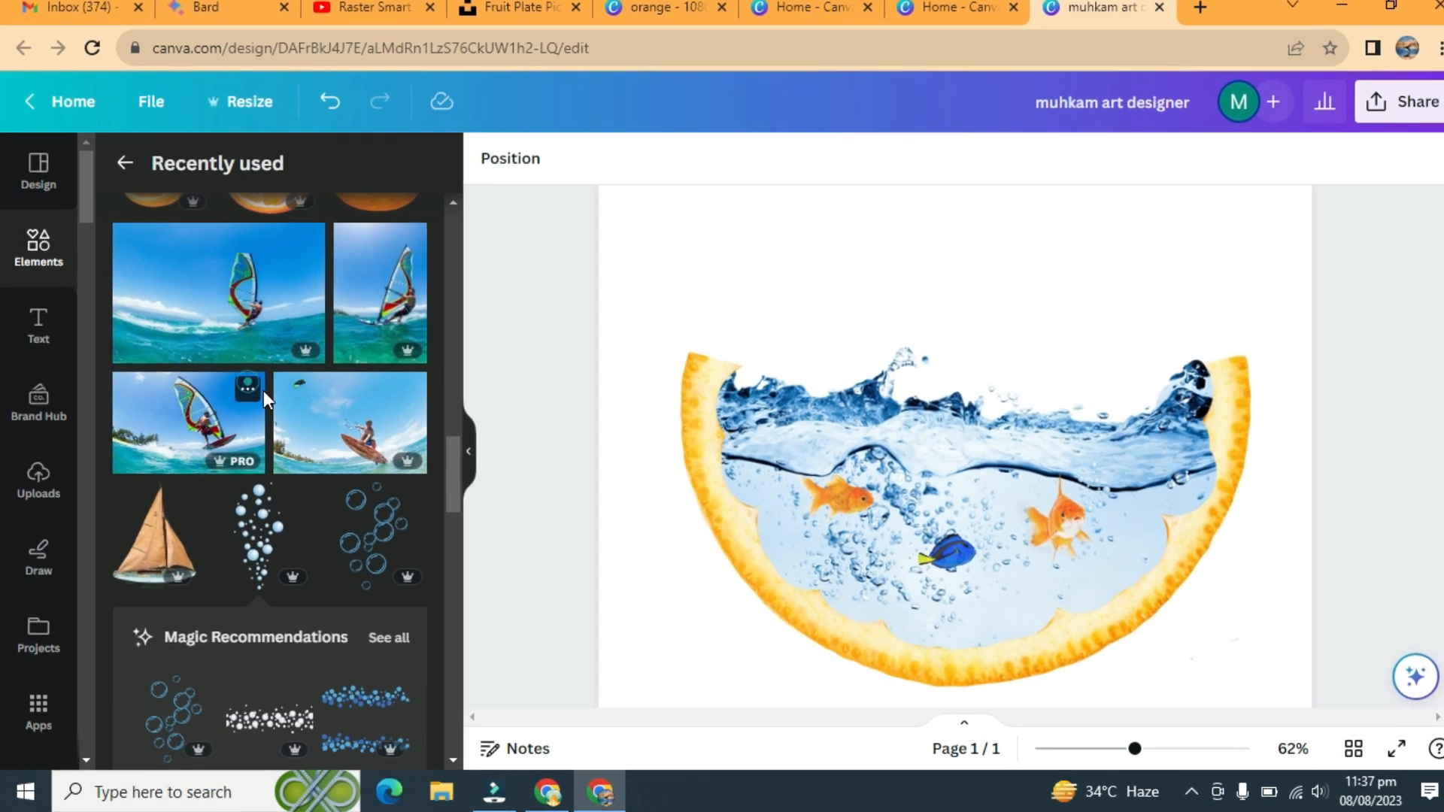
Add the Windsurfing photo of the jumping windsurfer and remove its background
left_click(244, 395)
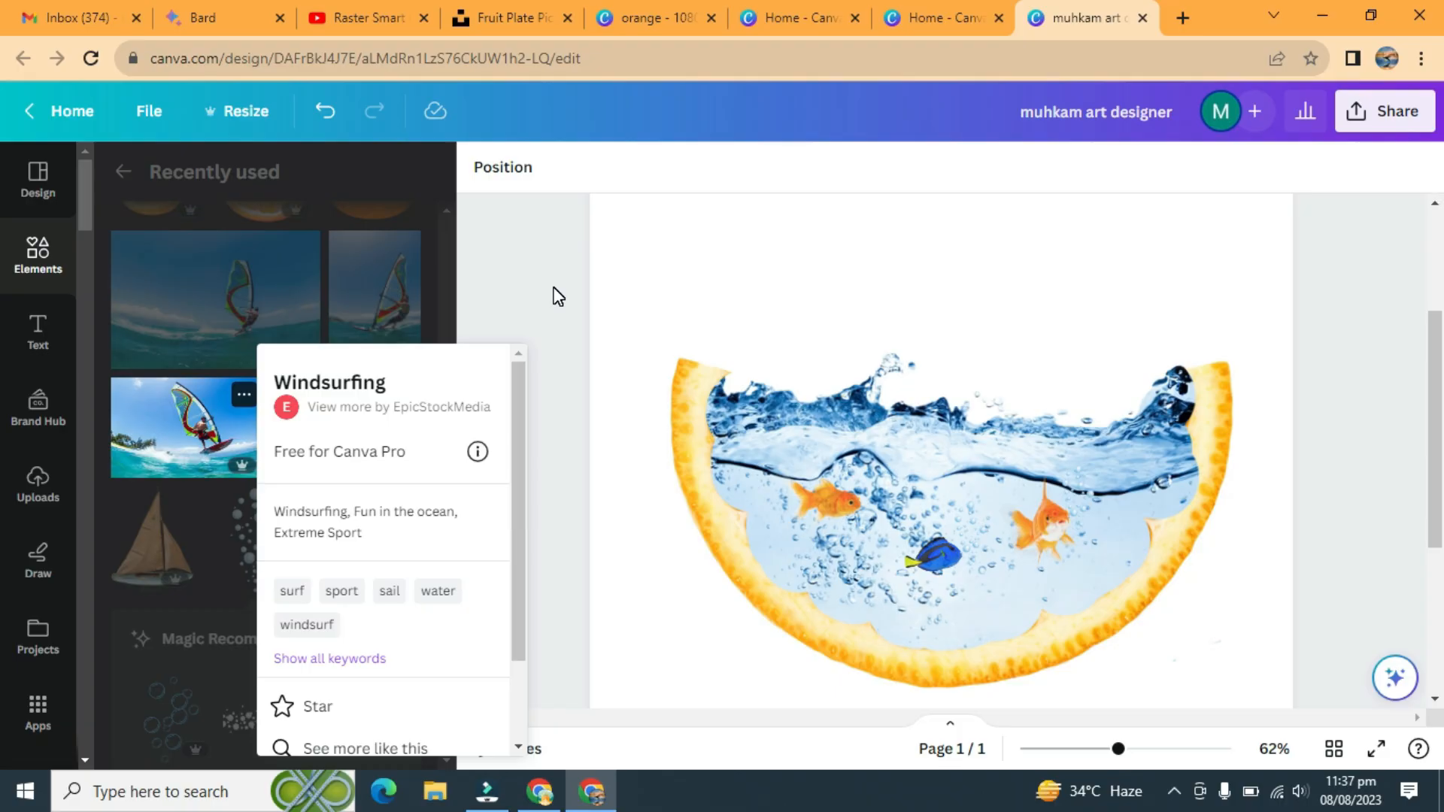
left_click(719, 142)
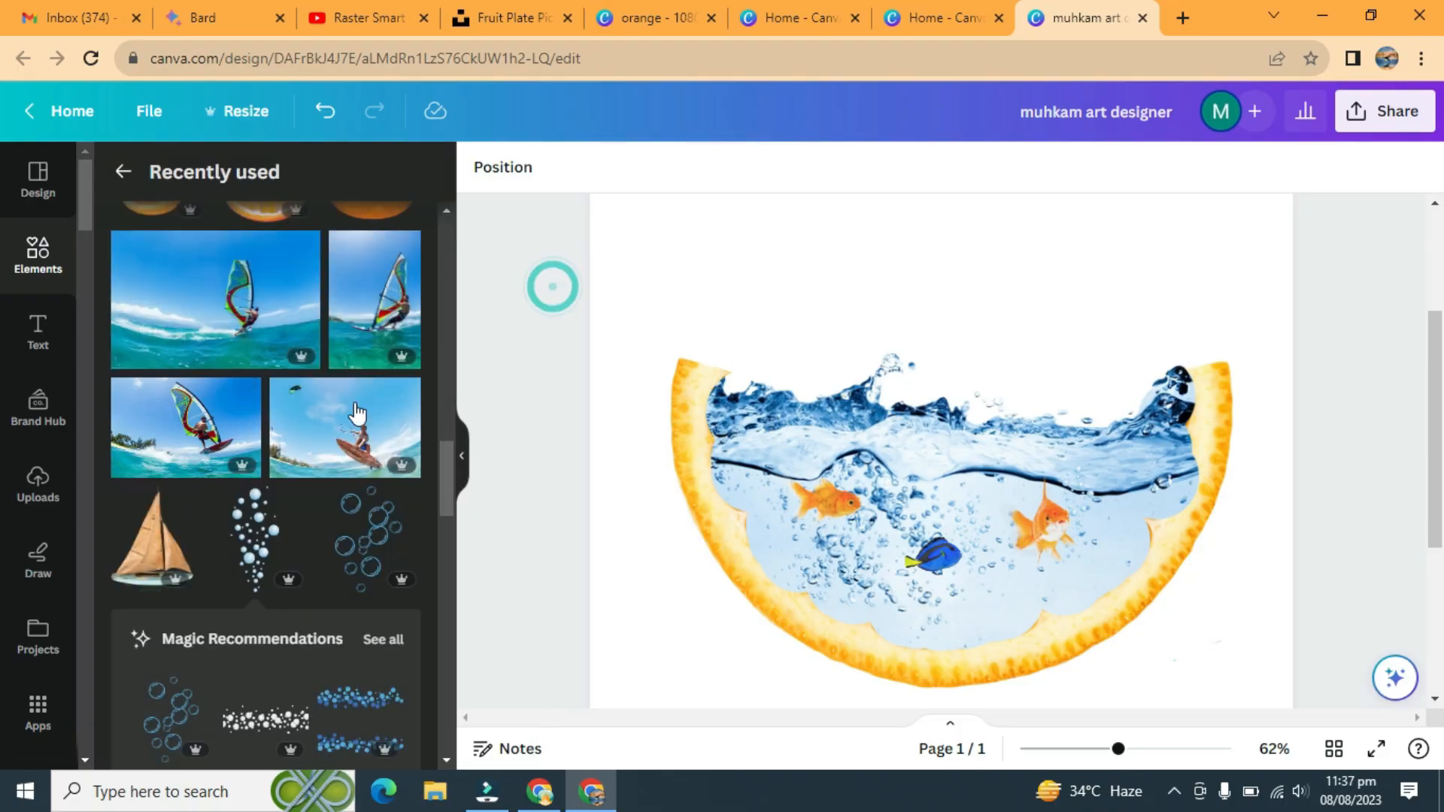
left_click(201, 419)
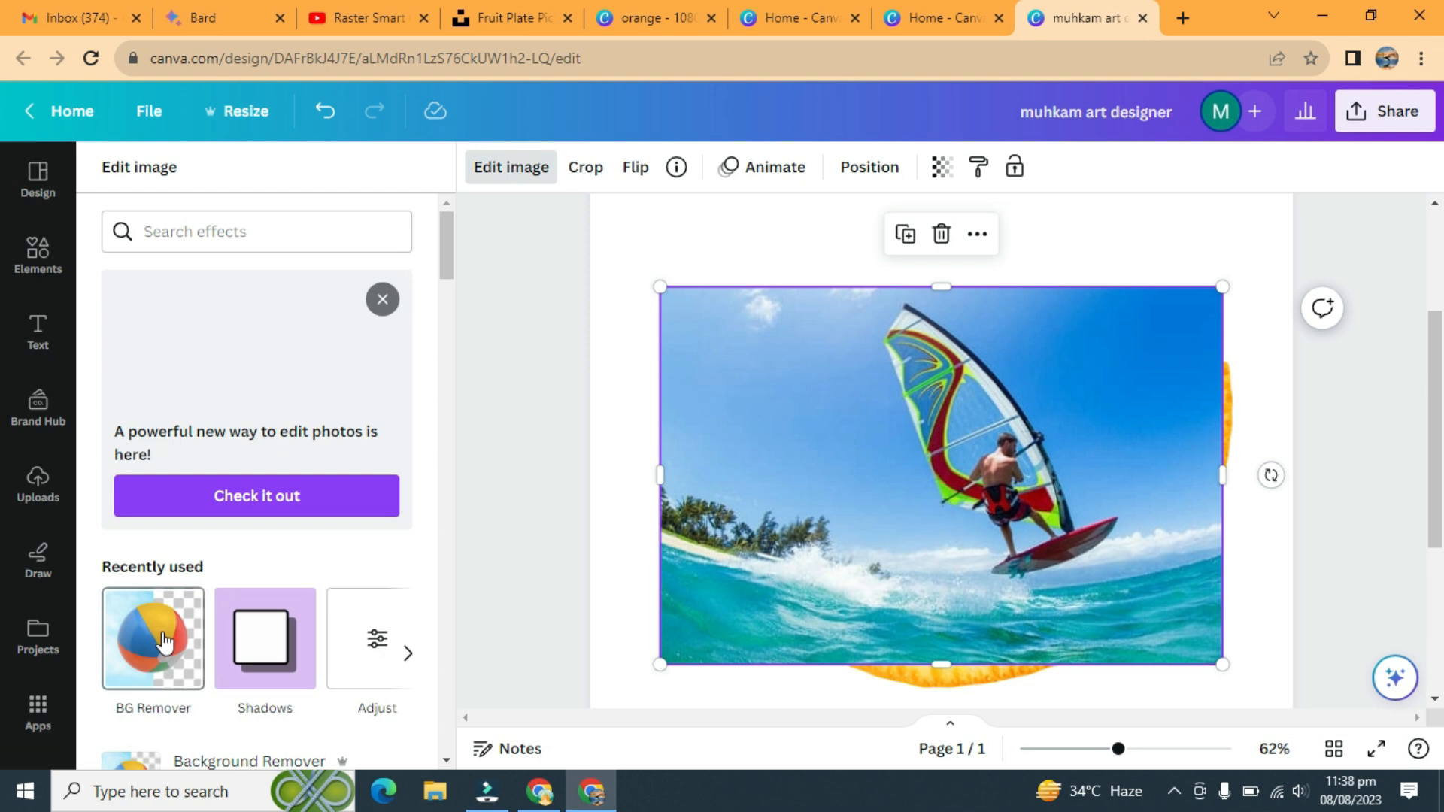
left_click(159, 643)
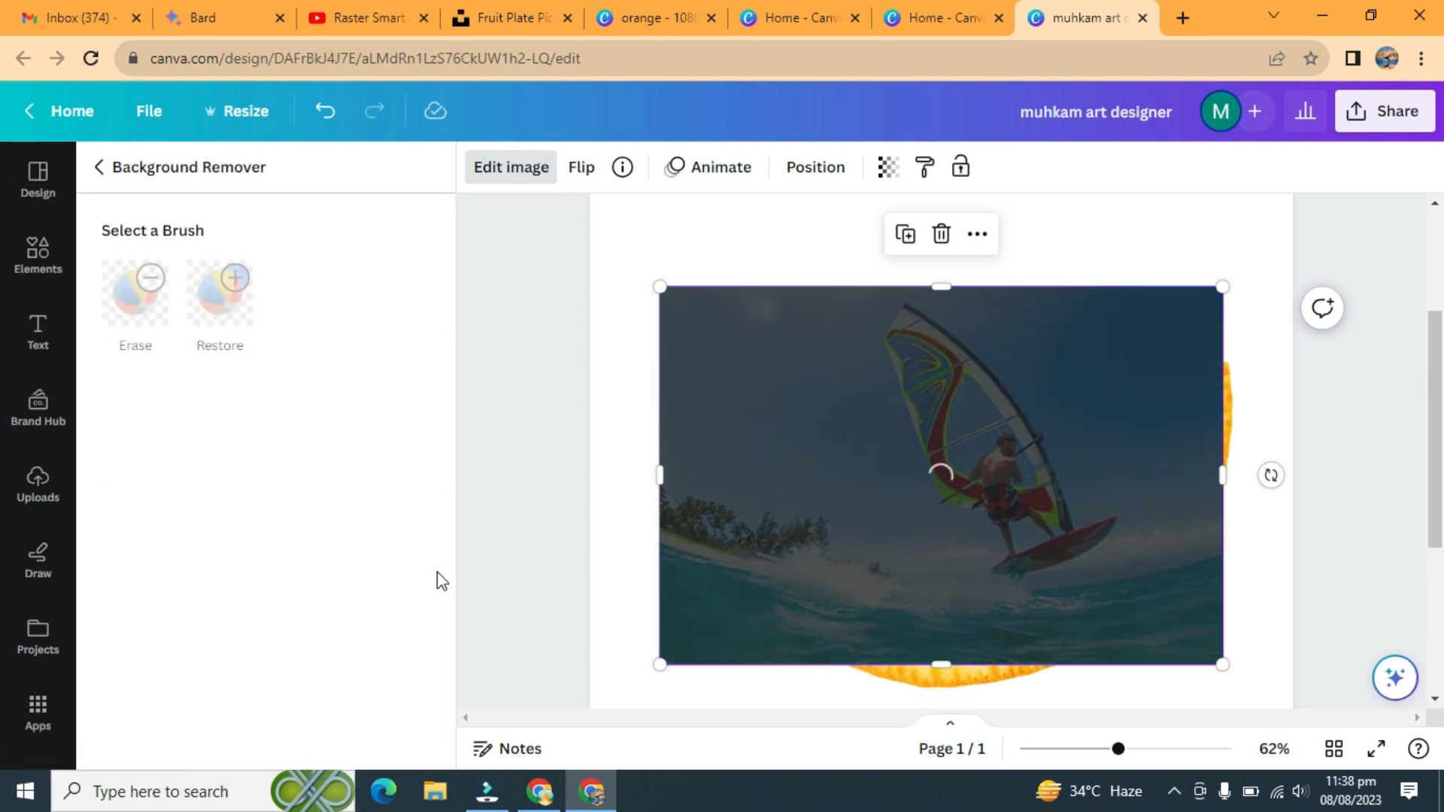
left_click(352, 732)
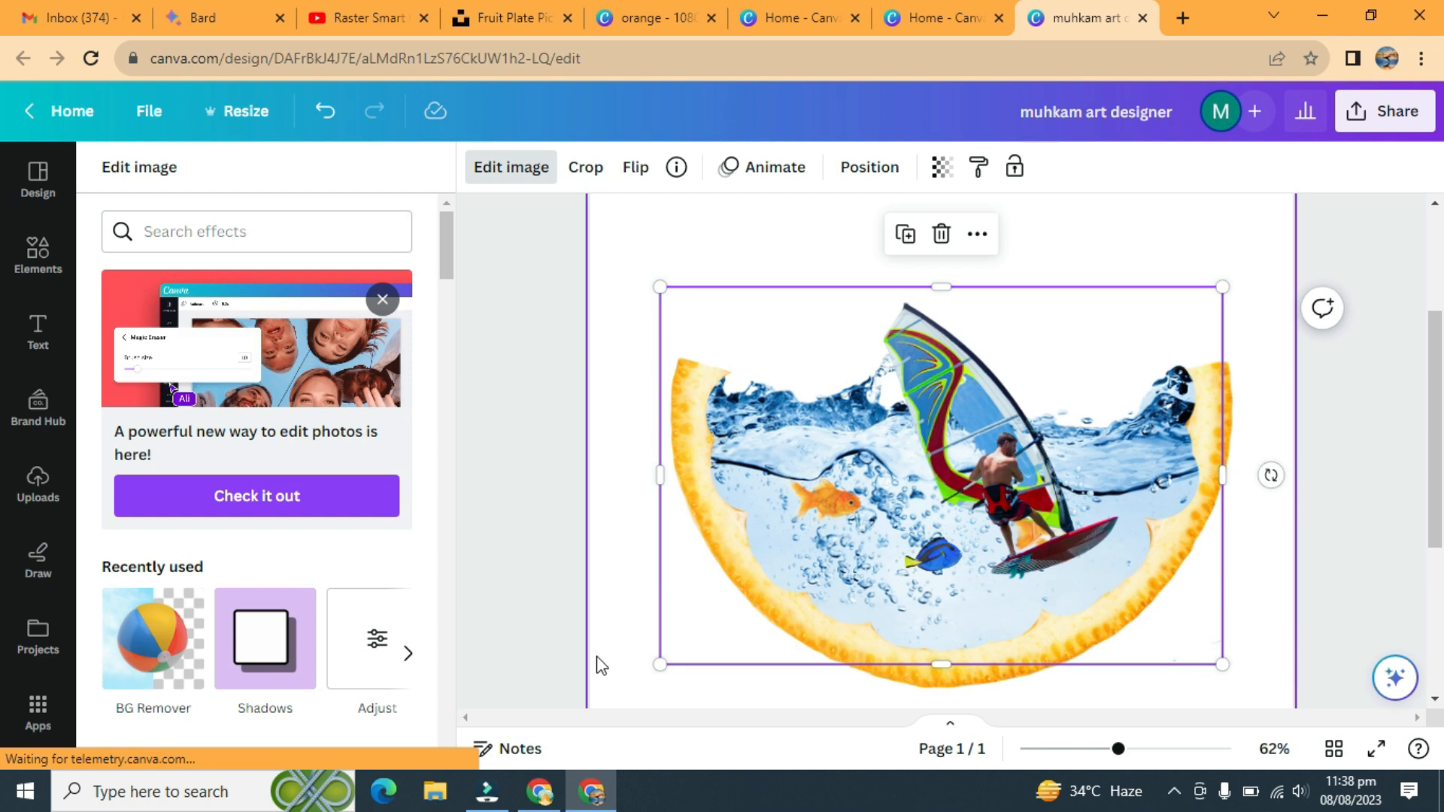
Shrink the windsurfer cutout and place it on the waves above the front-facing goldfish
left_click_drag(661, 664, 1031, 412)
left_click_drag(1184, 335, 1086, 388)
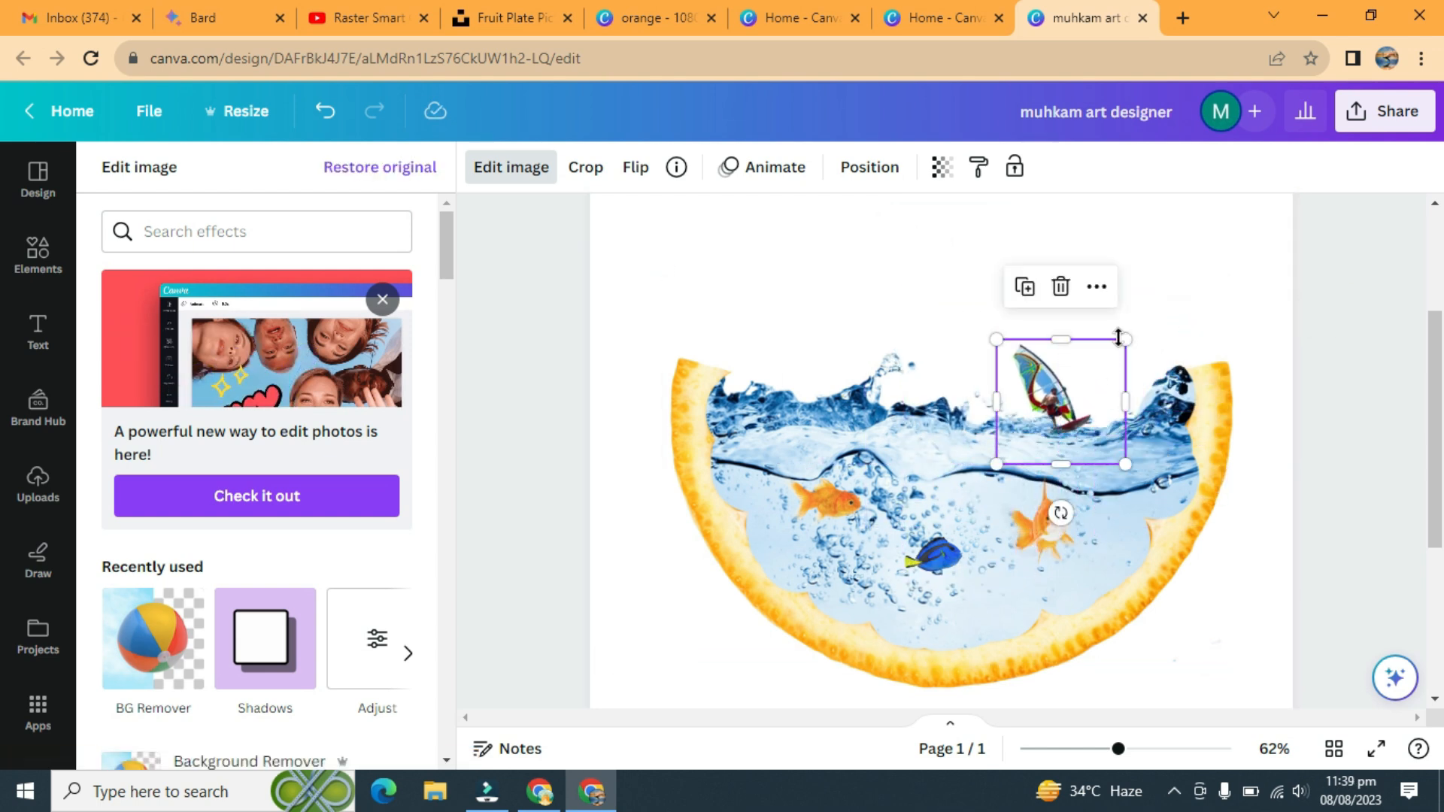
left_click_drag(1156, 307, 1126, 320)
mouse_move(1112, 757)
left_mouse_down()
mouse_move(1059, 760)
mouse_move(1119, 762)
left_mouse_up()
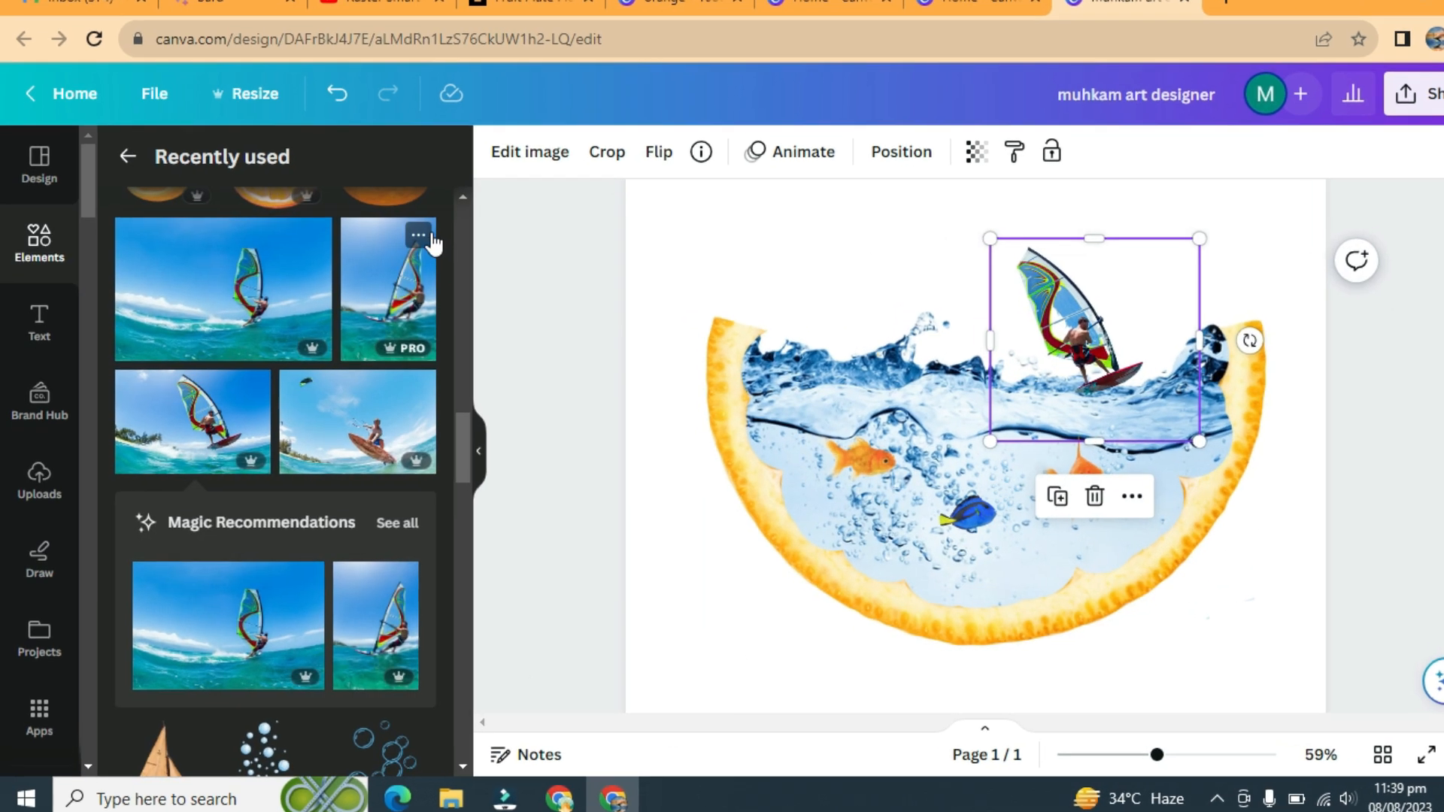
Add the Happy Fit Man Windsurfing photo and remove its background
left_click(410, 242)
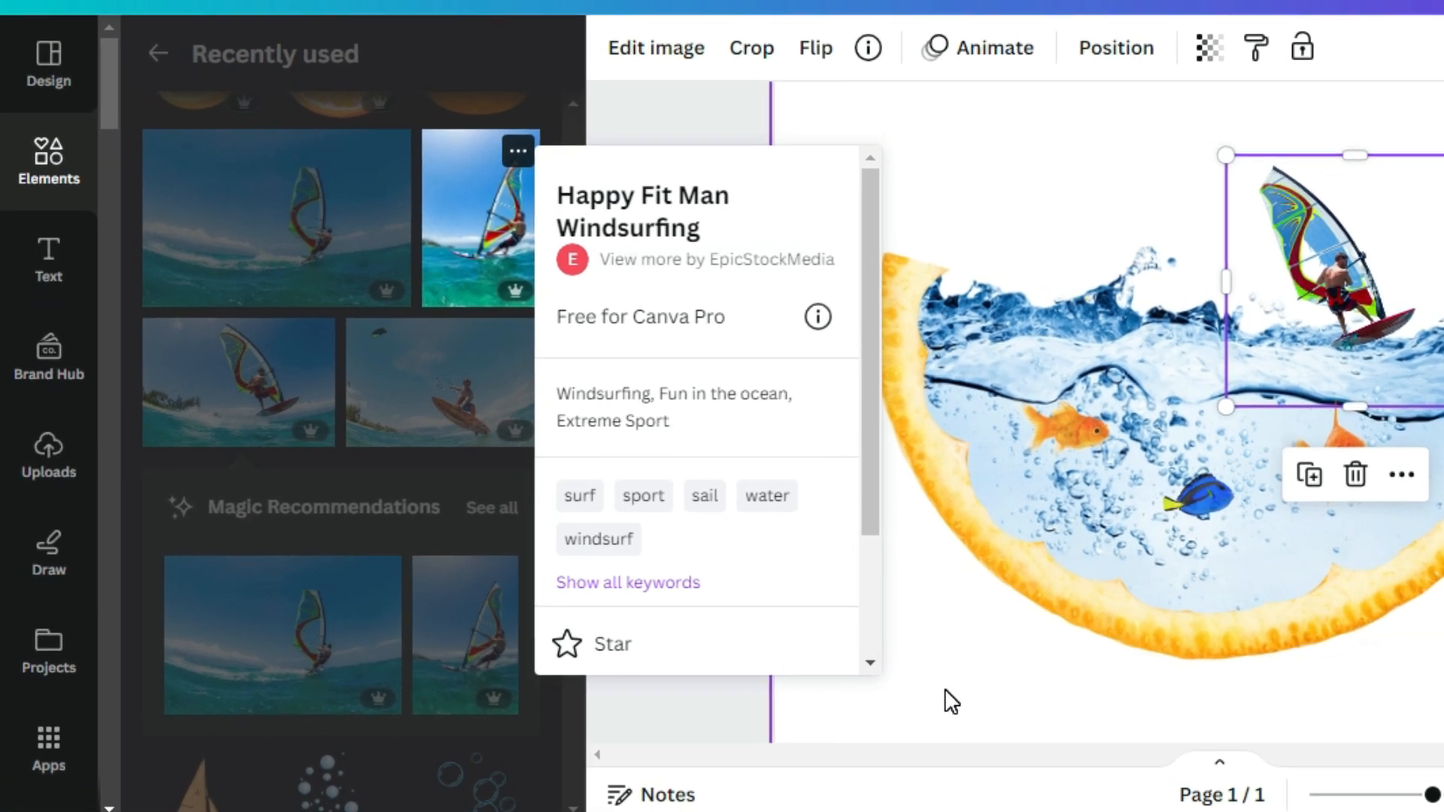
left_click(920, 690)
left_click(561, 192)
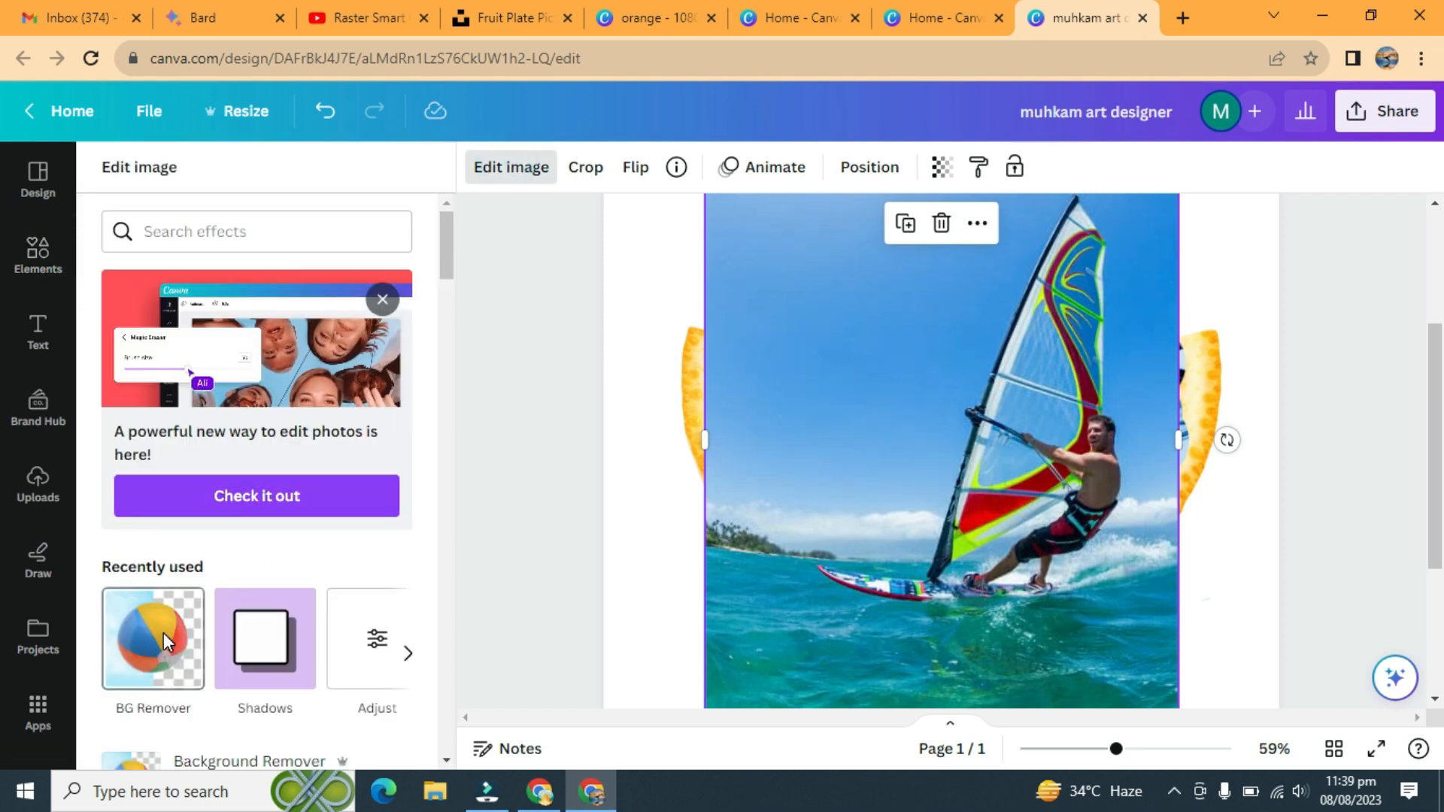
left_click(164, 634)
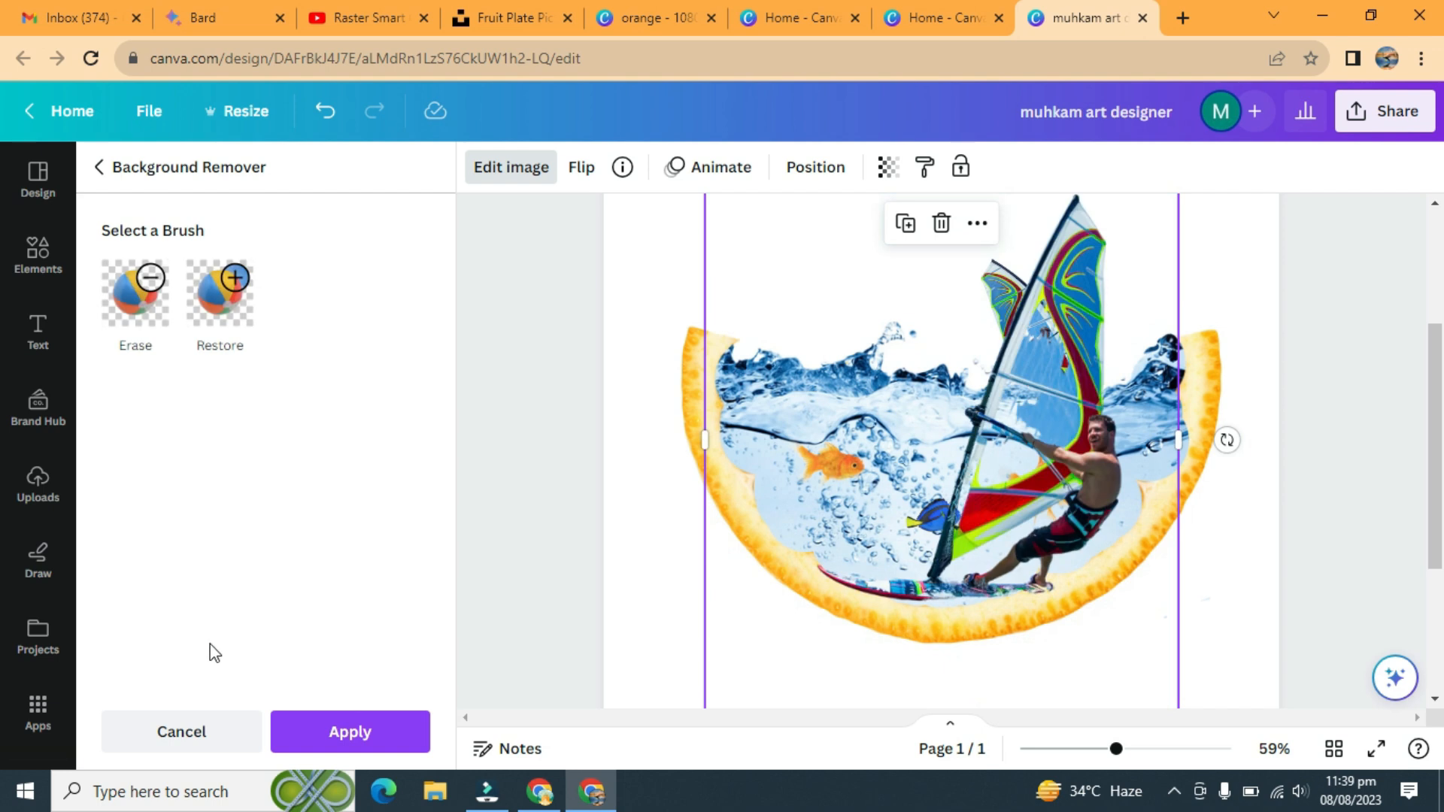
left_click(340, 722)
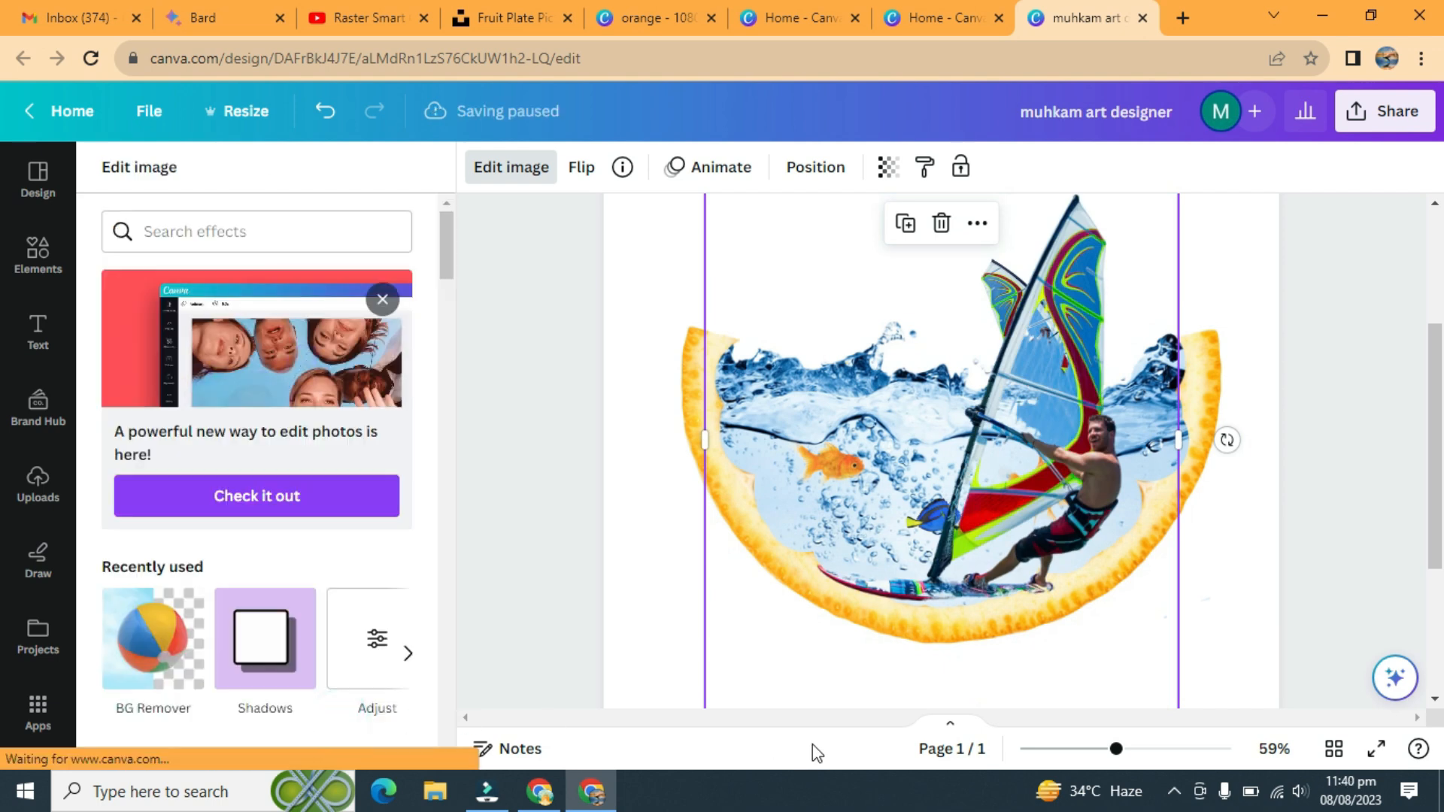
Flip the second windsurfer horizontally, shrink it, and place it above the left part of the water surface
left_click_drag(1116, 756, 1081, 757)
left_click_drag(941, 618, 942, 543)
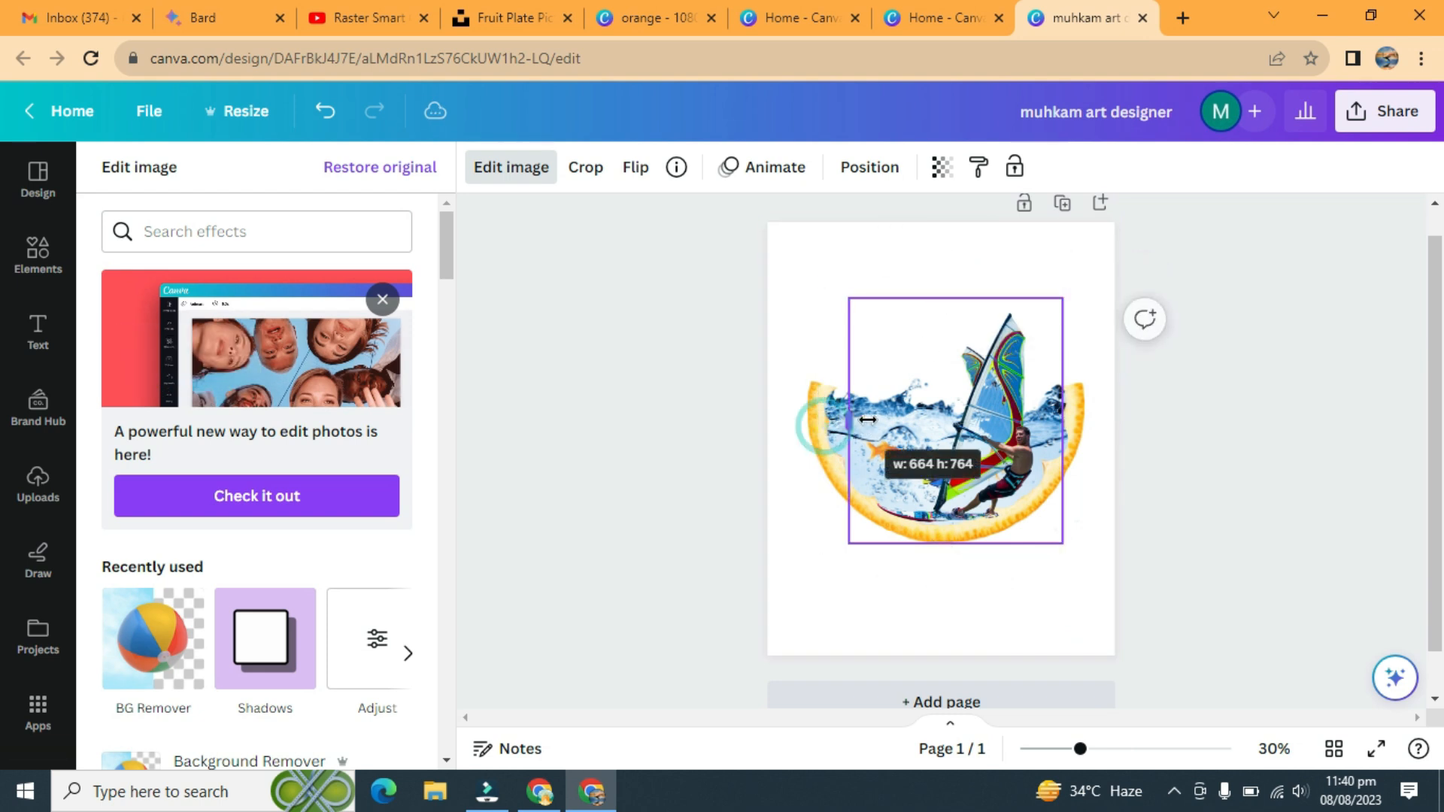
left_click(638, 167)
left_click(653, 219)
left_click_drag(1063, 298, 952, 437)
left_click_drag(911, 525, 882, 383)
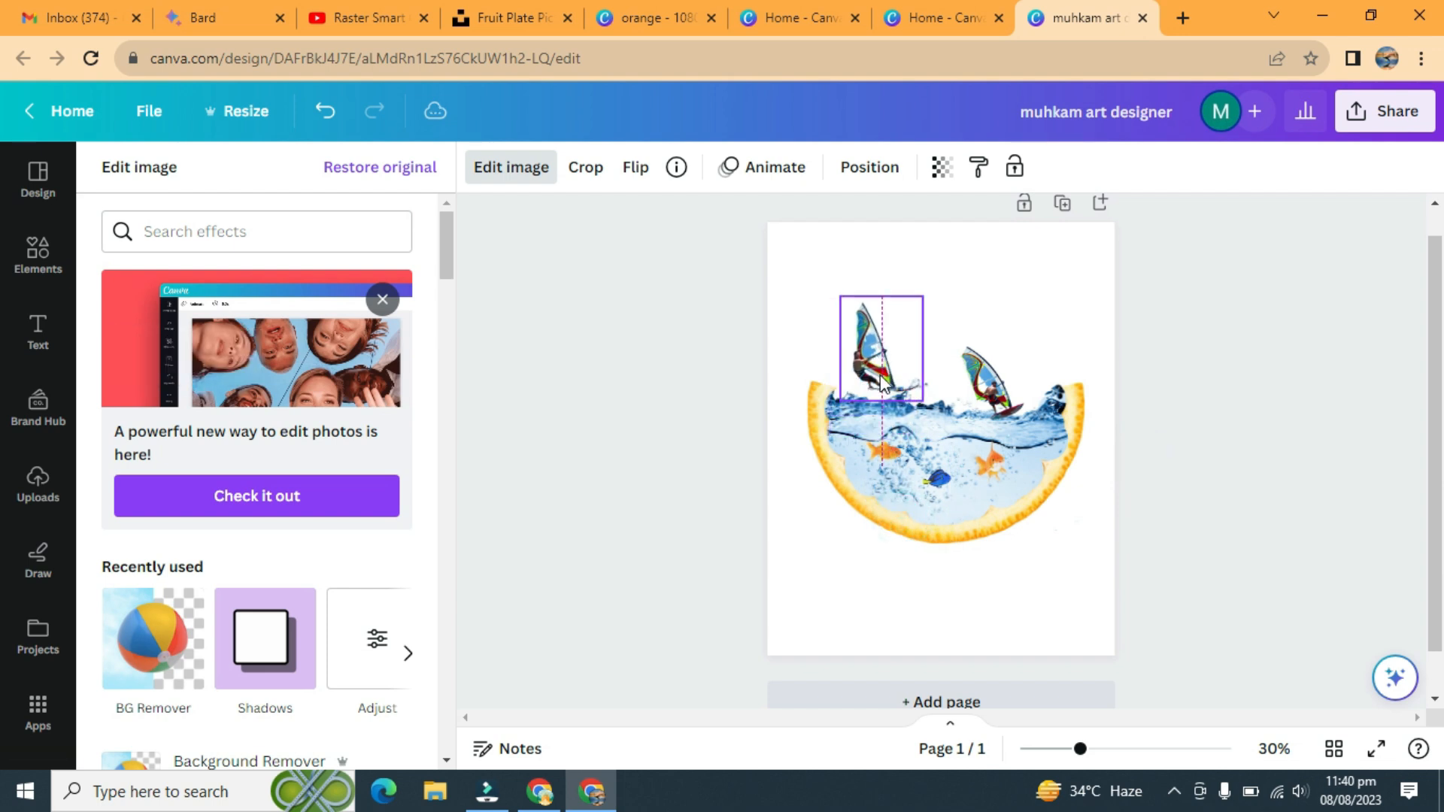
Shrink the second windsurfer a little more and settle it into the waves at the left splash
left_click_drag(1080, 748, 1129, 749)
left_click(846, 270)
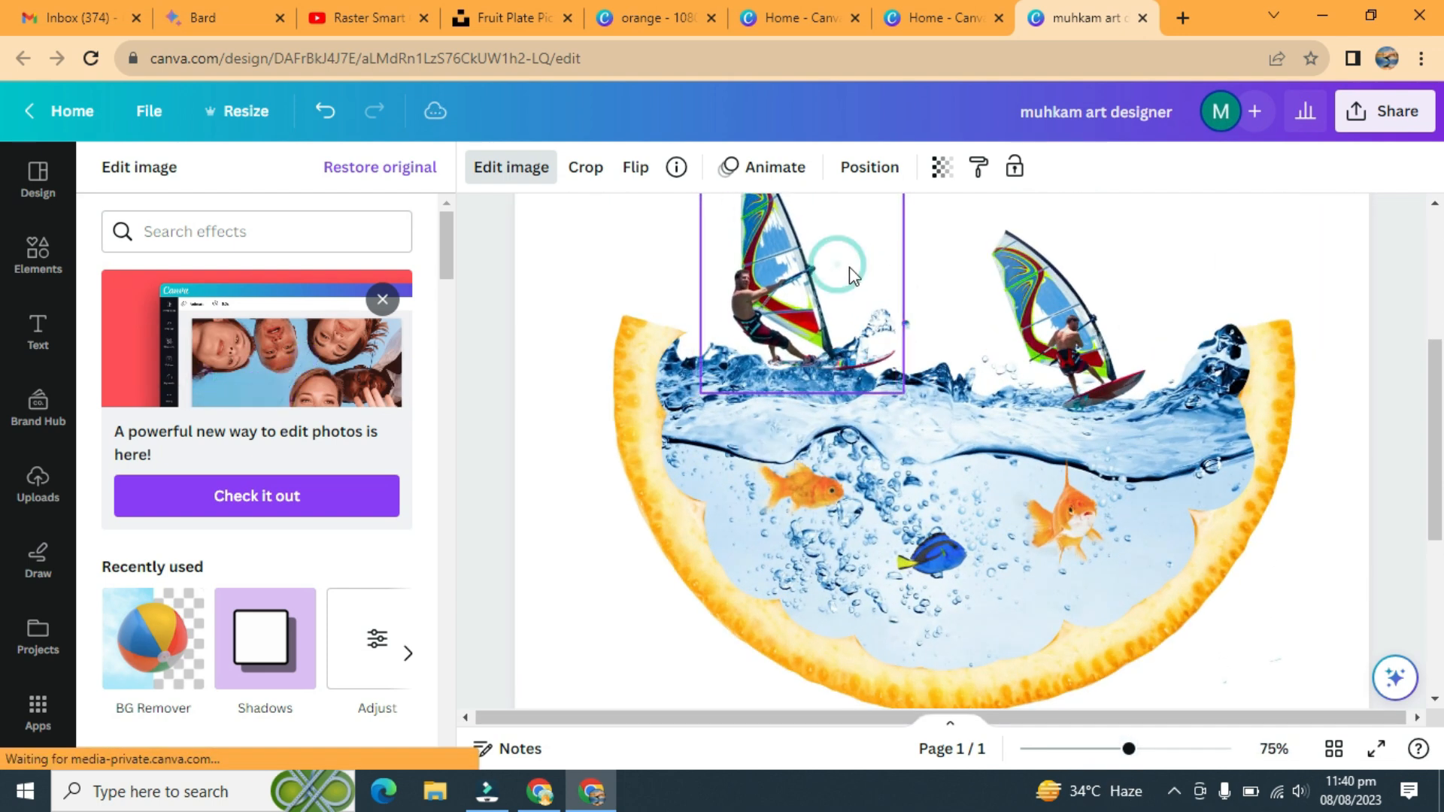
left_click_drag(844, 273, 846, 380)
scroll(907, 482, "up", 2)
left_click_drag(759, 487, 779, 476)
left_click(1317, 292)
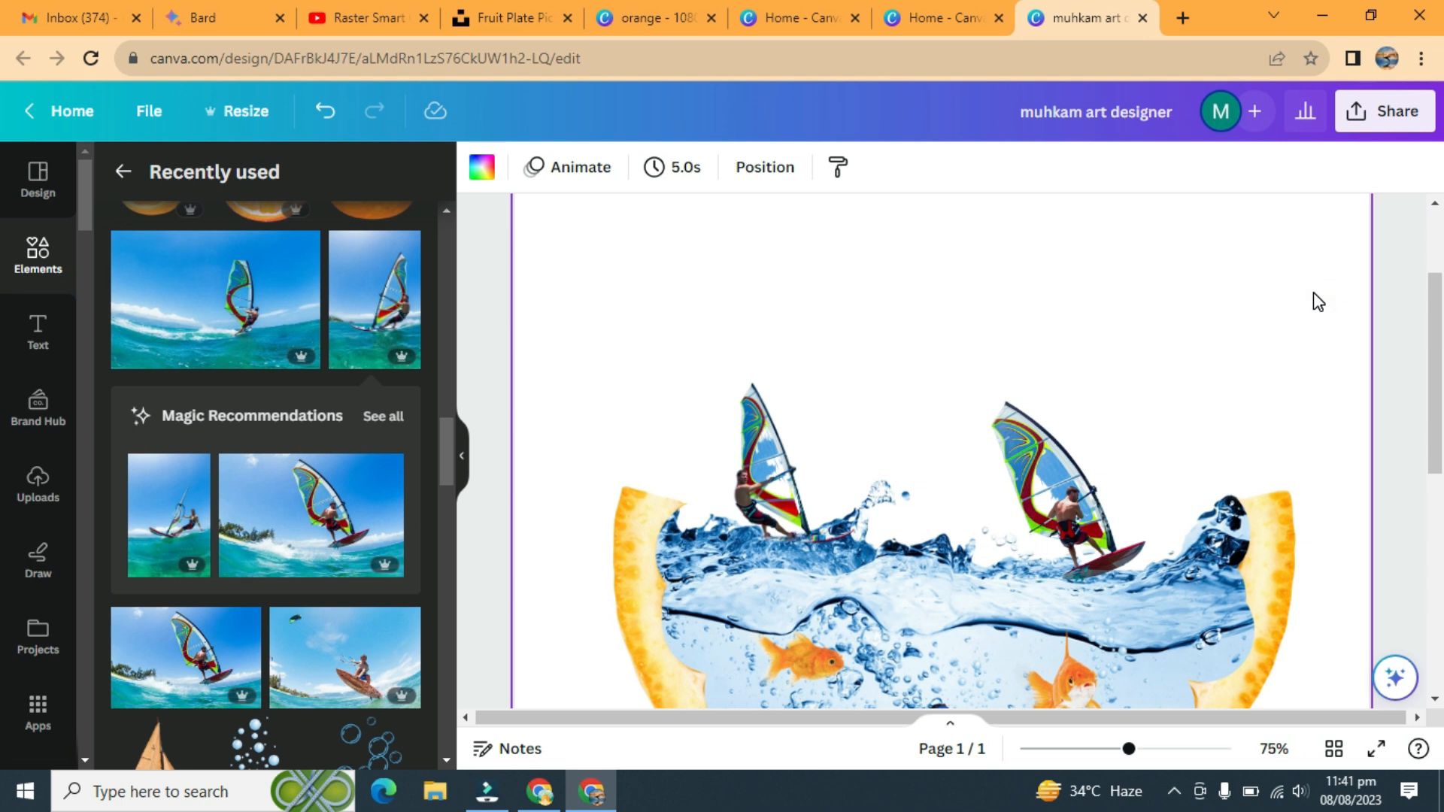
Enlarge the left windsurfer slightly and reposition it on the wave crest
left_click_drag(1128, 748, 1083, 761)
left_click(873, 399)
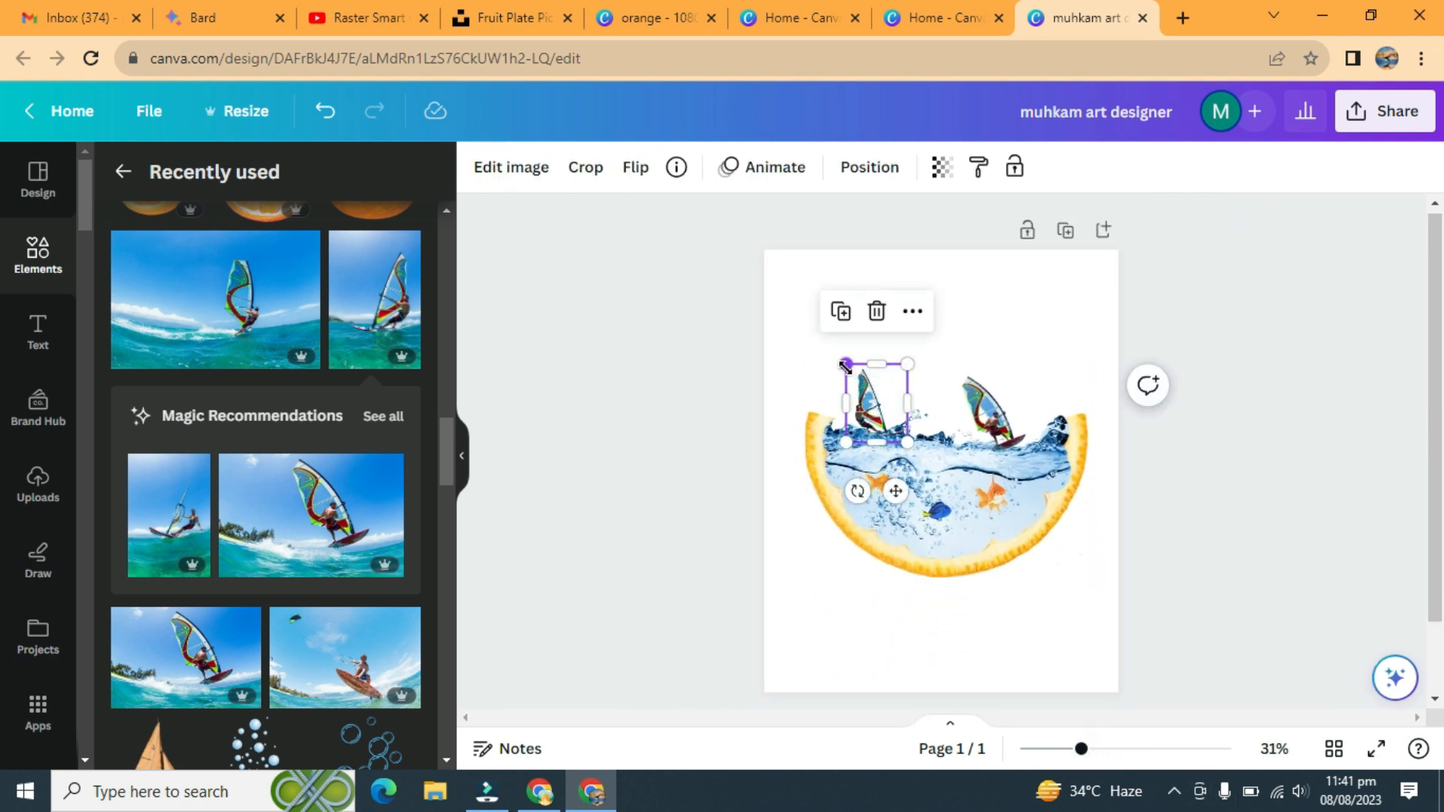
left_click_drag(844, 360, 837, 353)
left_click(1251, 420)
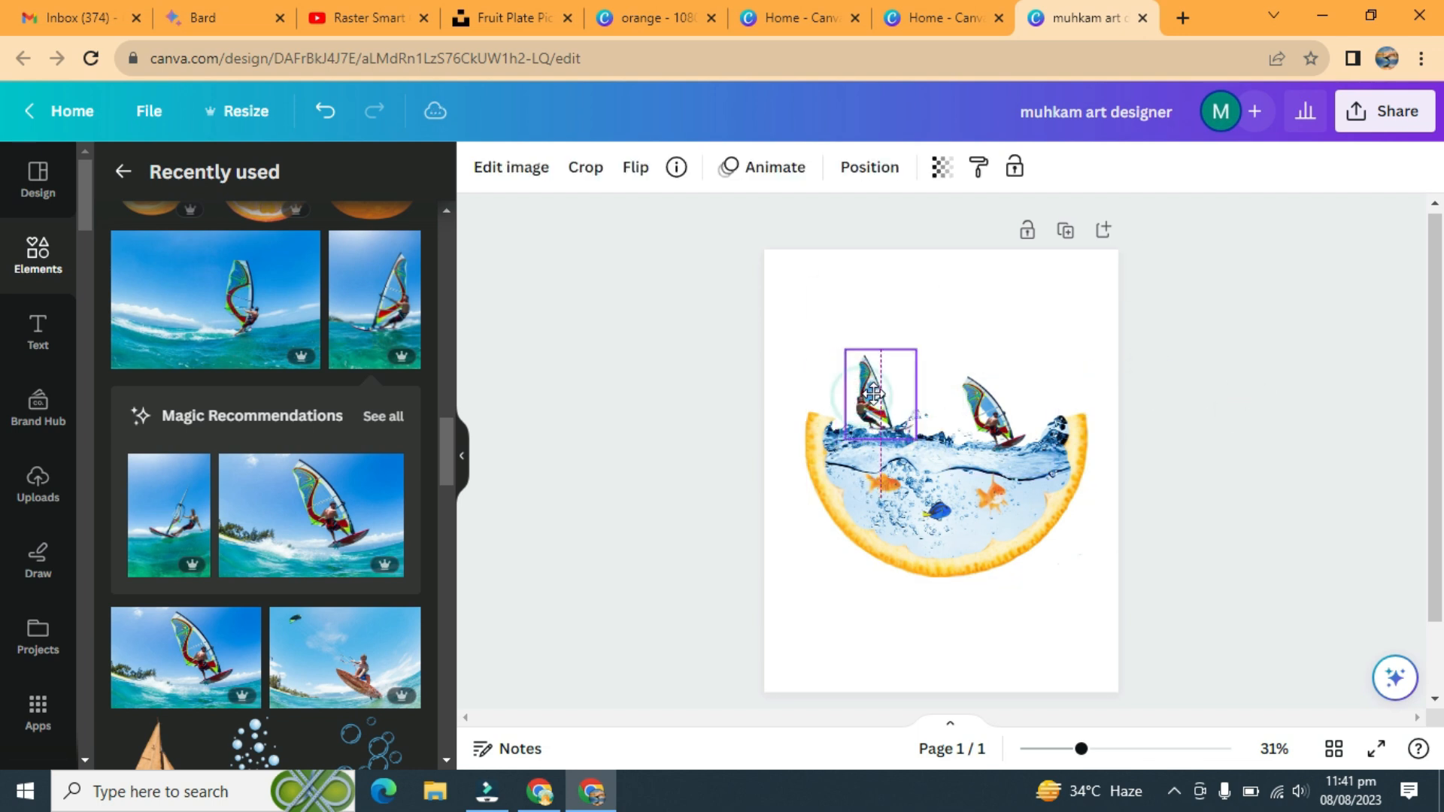
left_click(1301, 400)
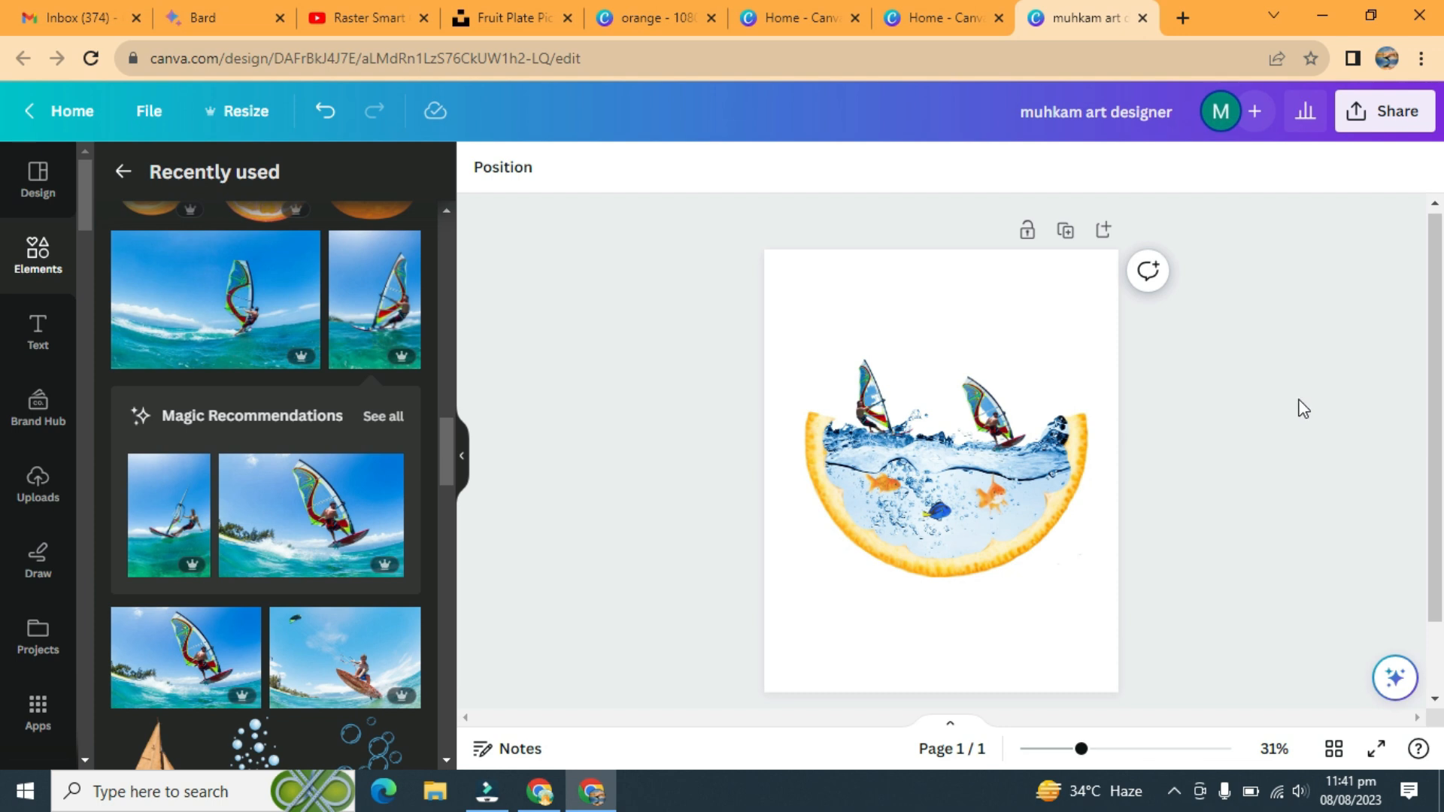
Group the orange rind, water, fish, bubbles and both windsurfers into one object
left_click_drag(687, 310, 1108, 567)
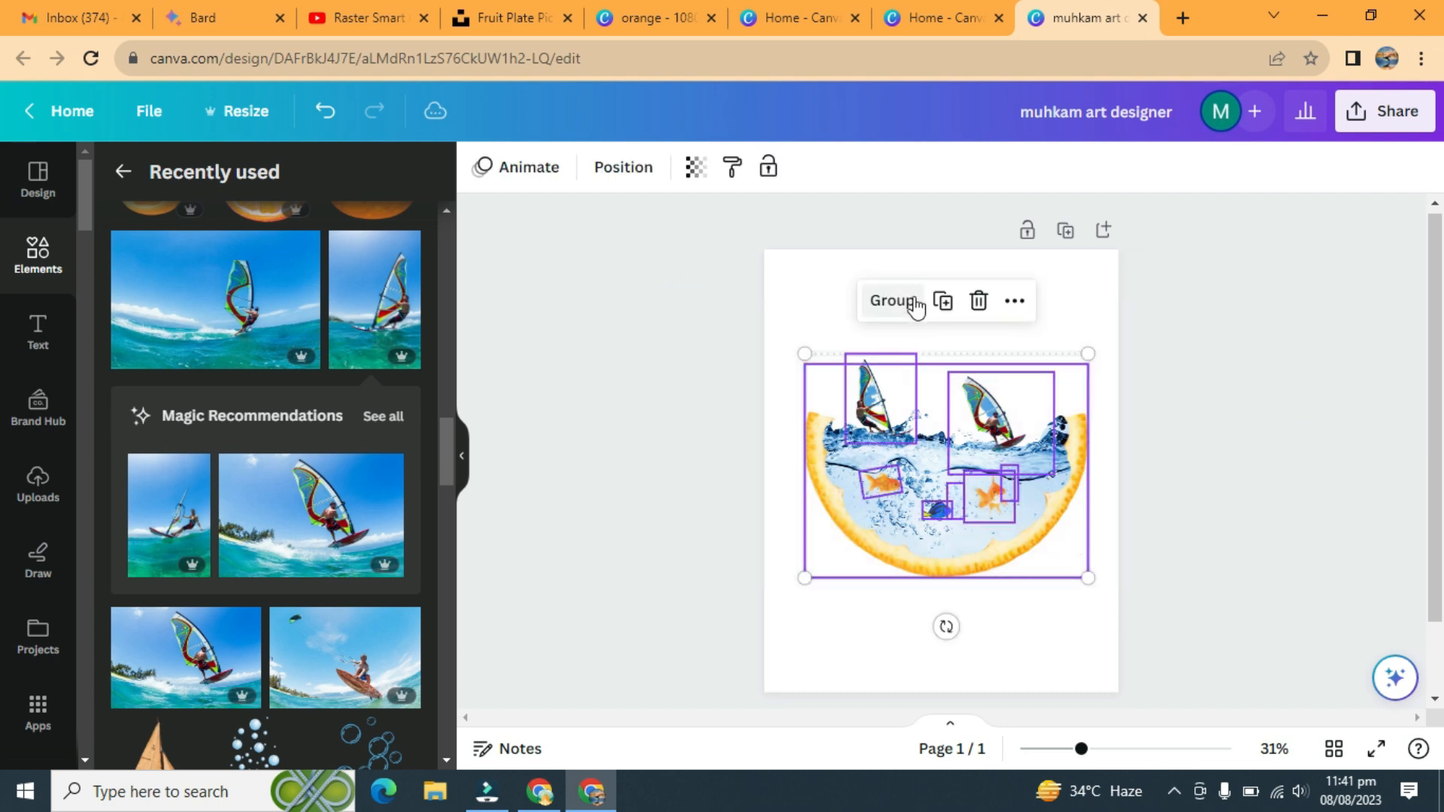
left_click(890, 303)
left_click(1257, 395)
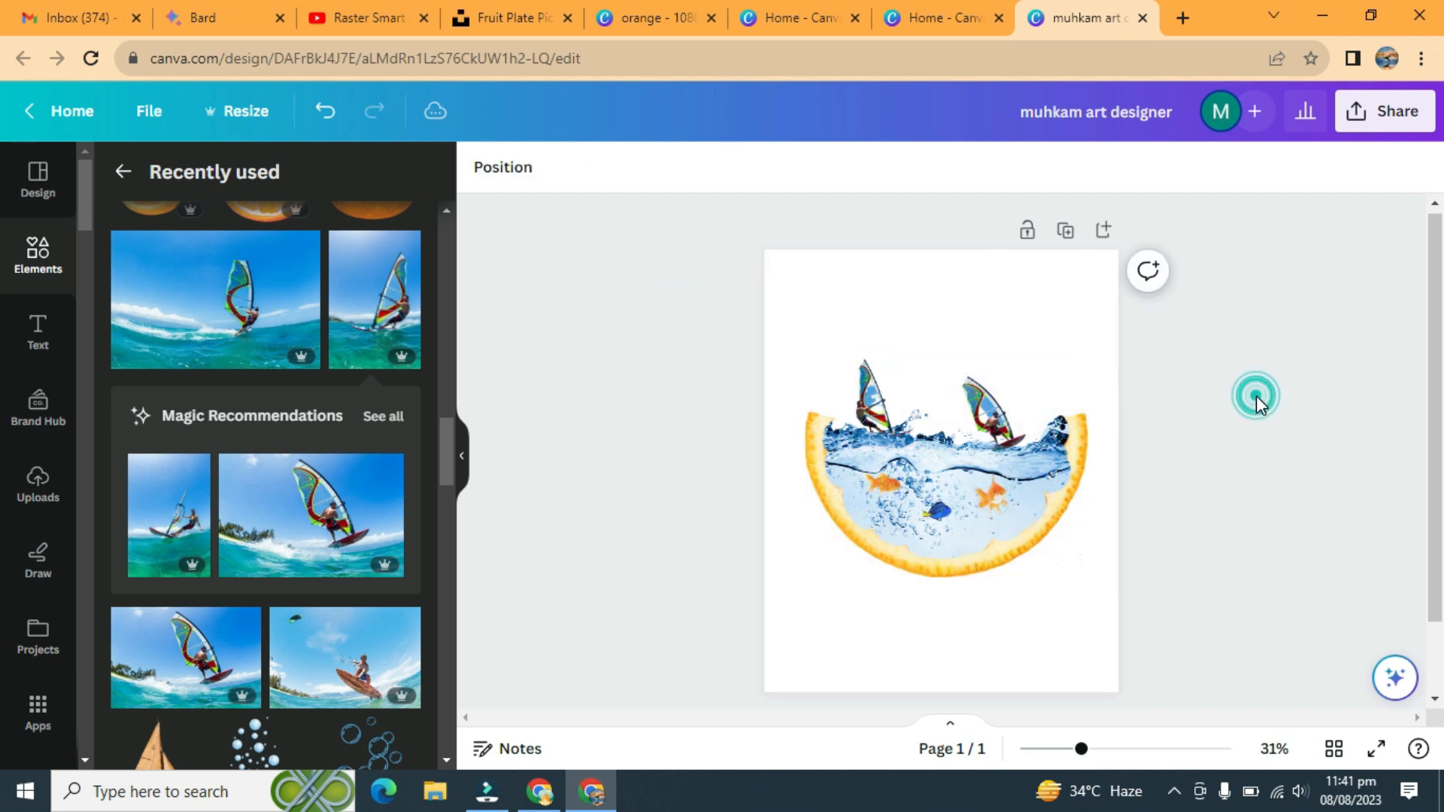
Download the design as a PNG with a transparent background at size 3.125 (3,375 × 4,219 px)
left_click(1385, 111)
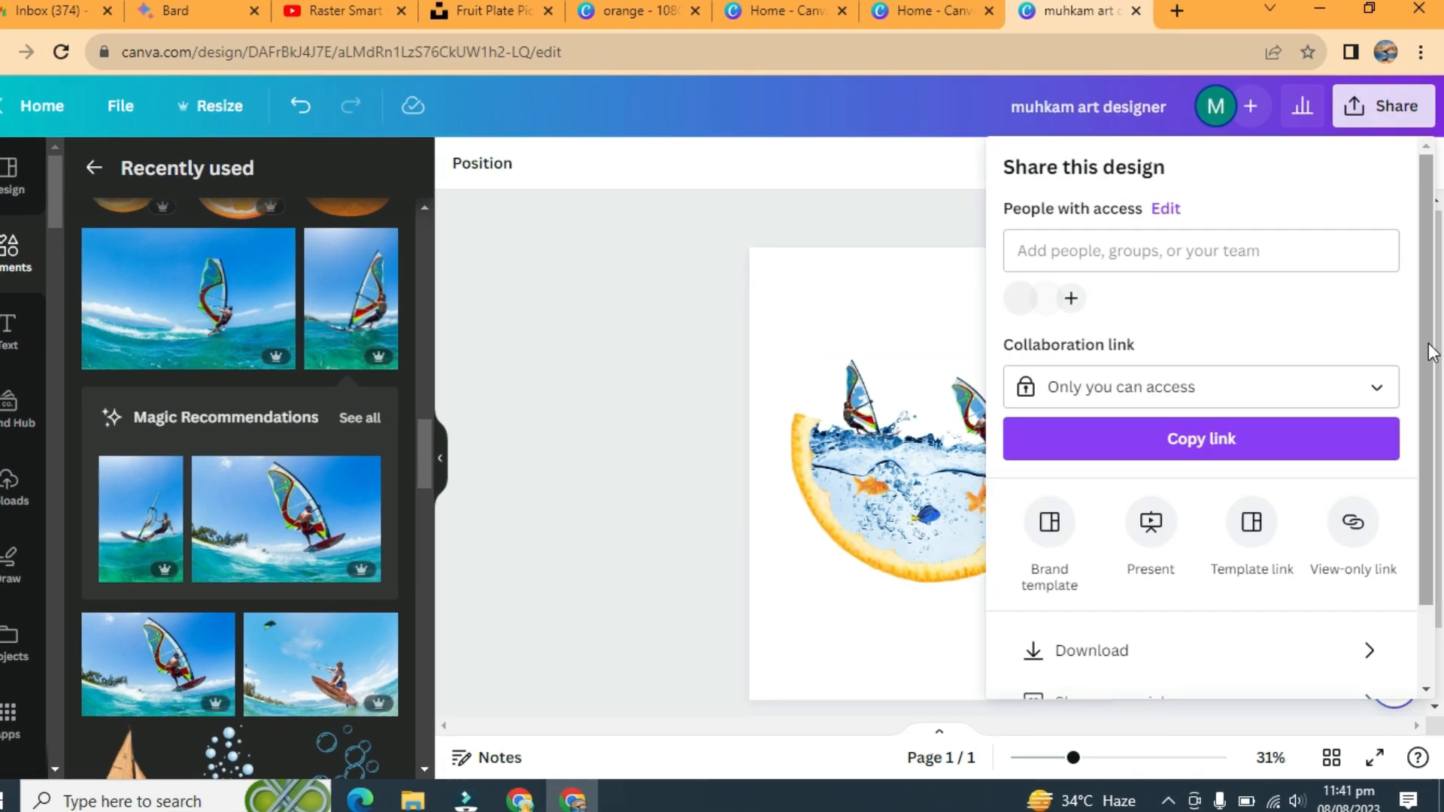
scroll(1432, 352, "down", 2)
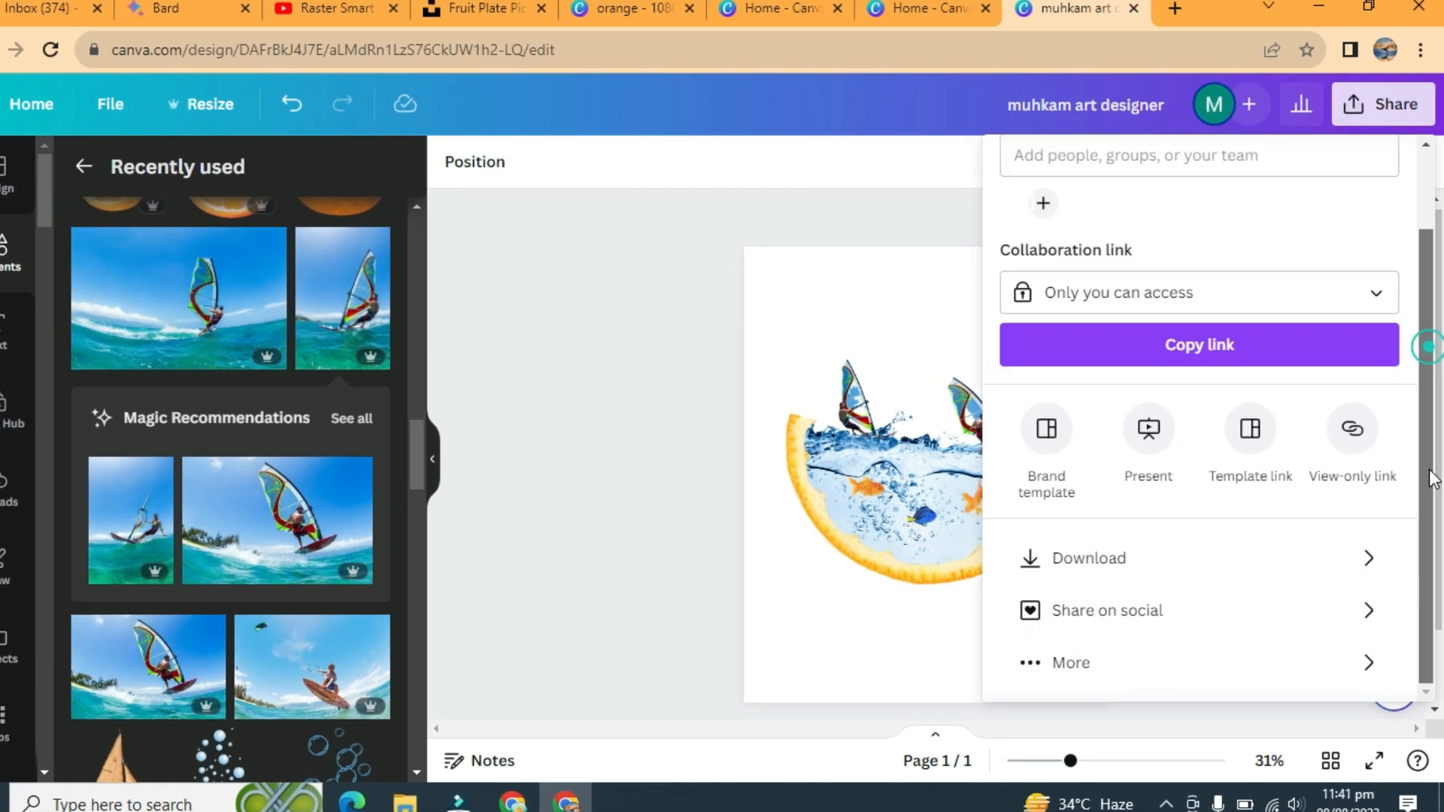
left_click(1121, 563)
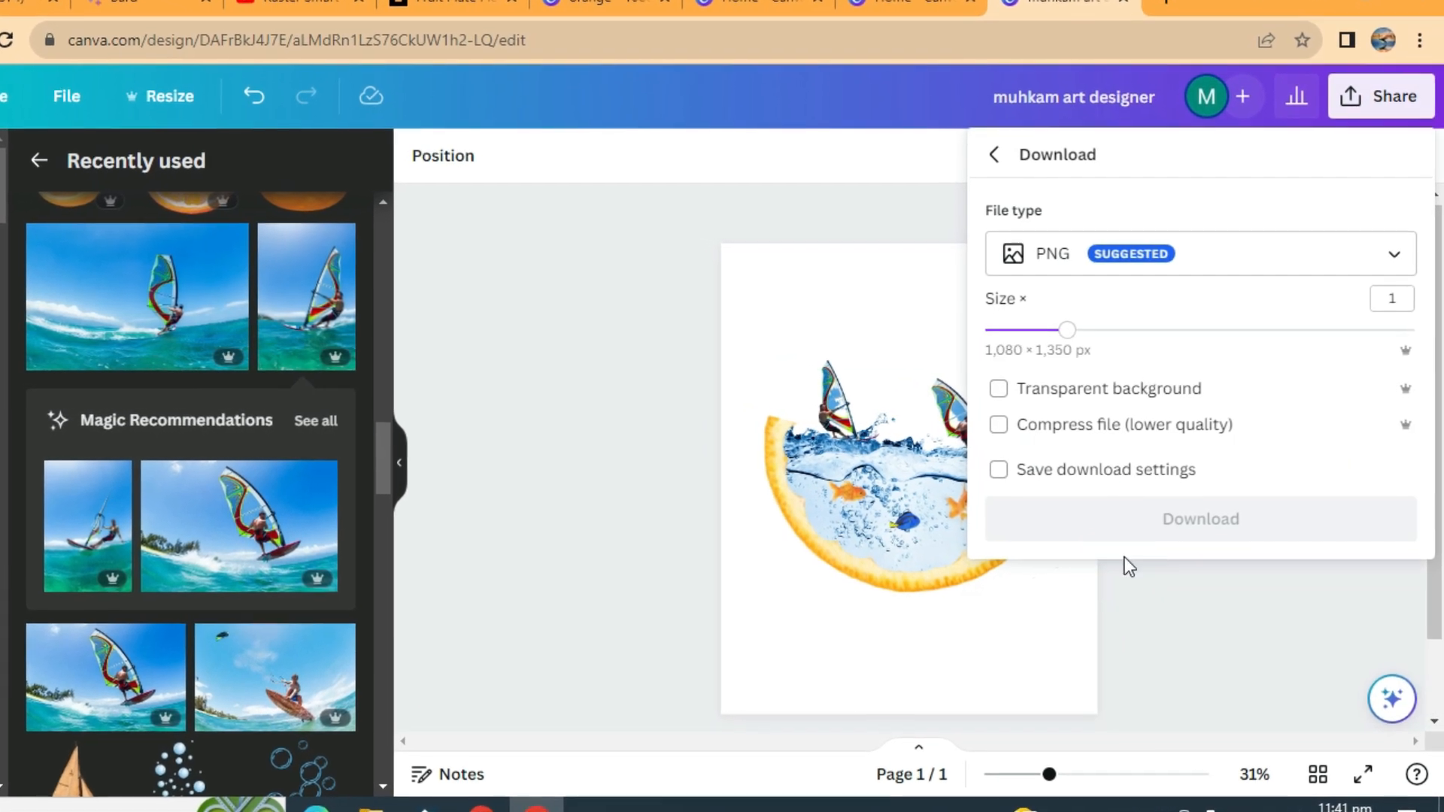
left_click(1006, 393)
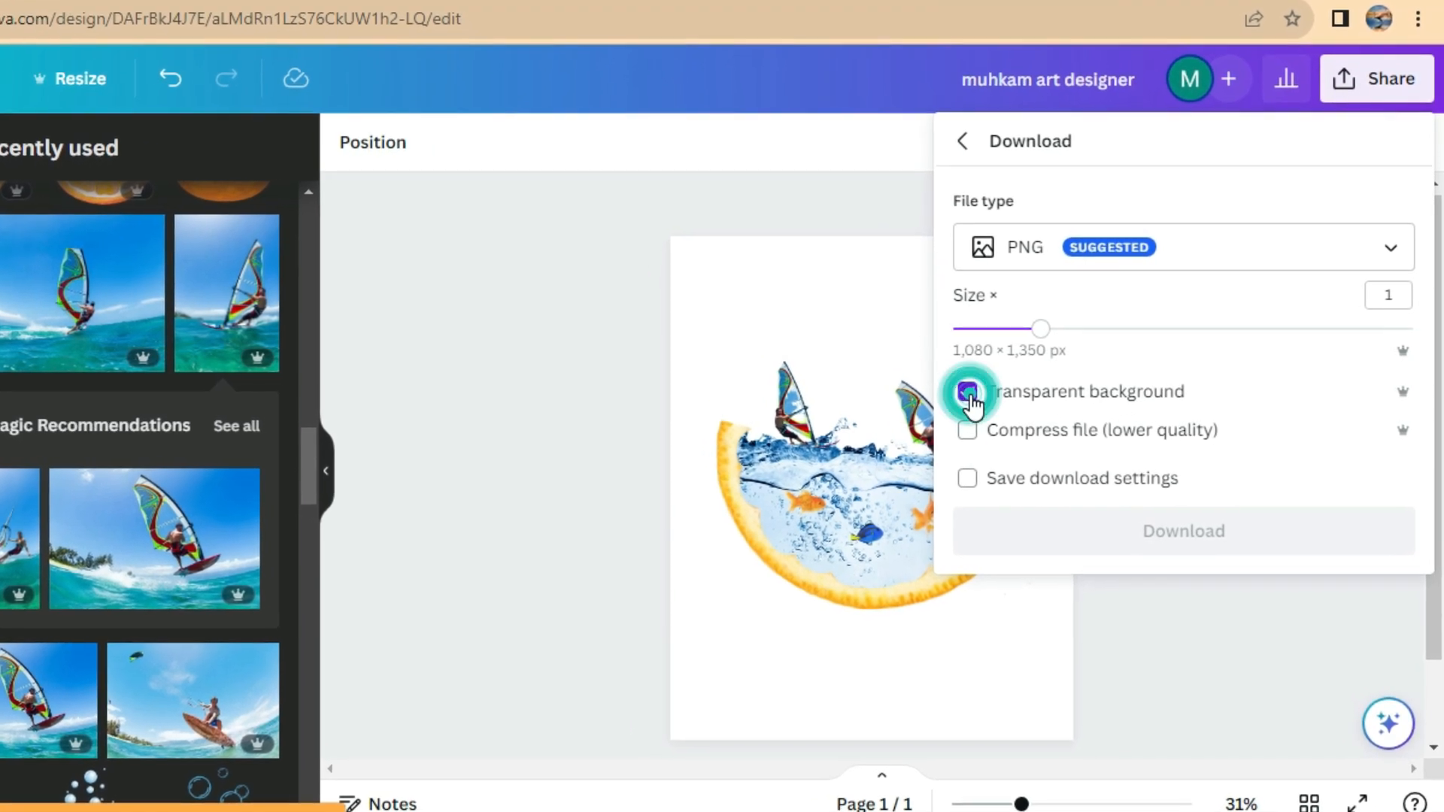
left_click_drag(1031, 328, 1409, 329)
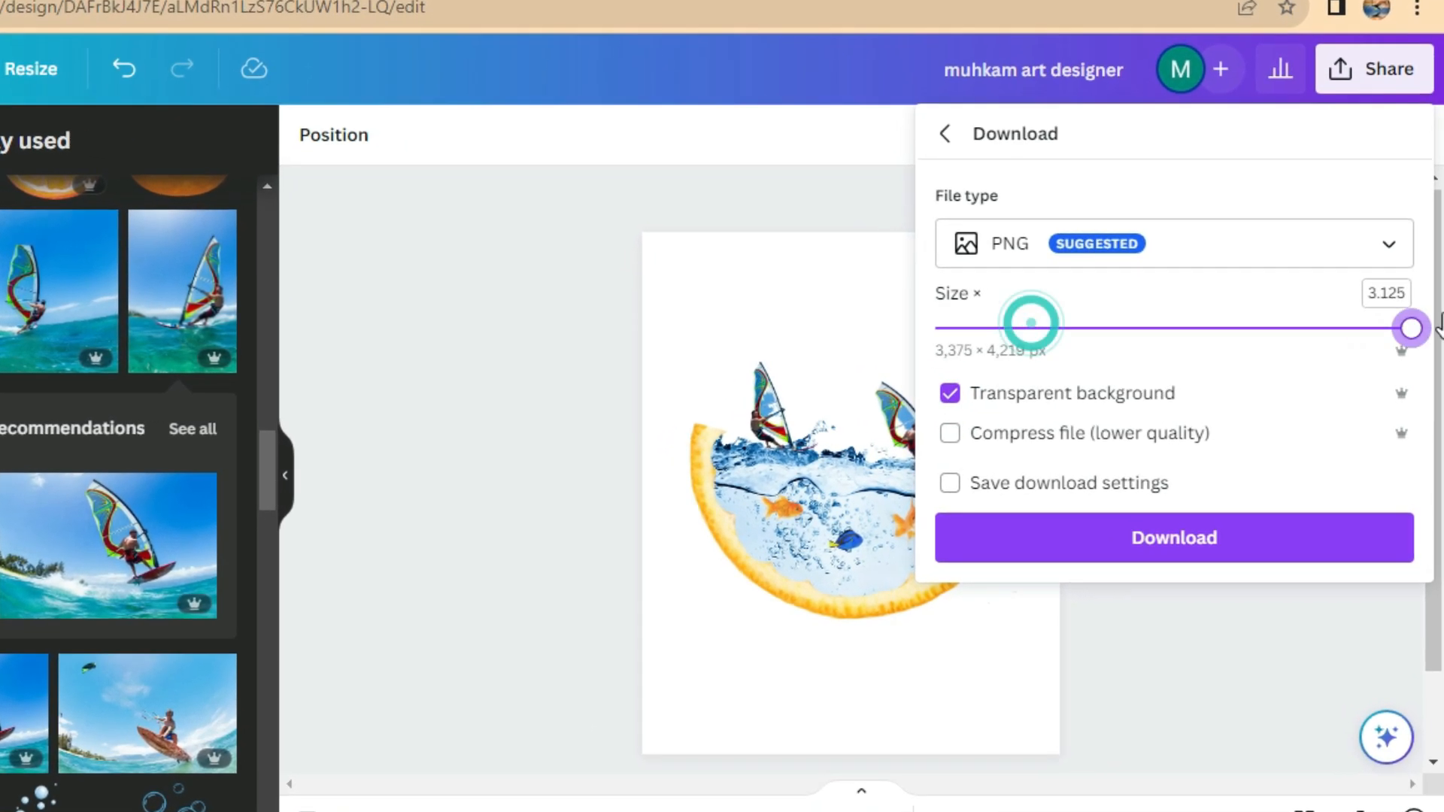
left_click(1237, 540)
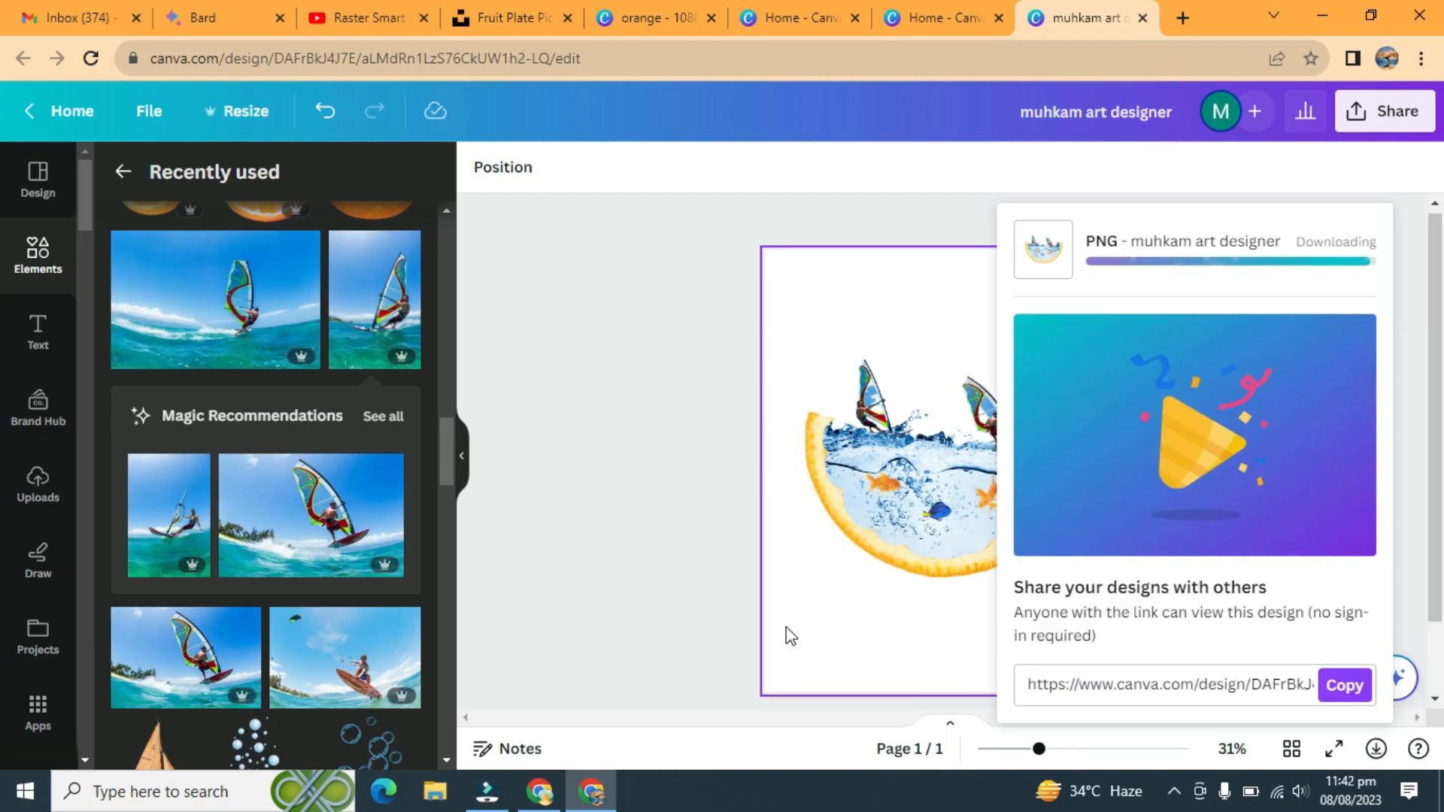
left_click(712, 647)
Add a blank second page below the finished orange slice design
scroll(1439, 416, "down", 2)
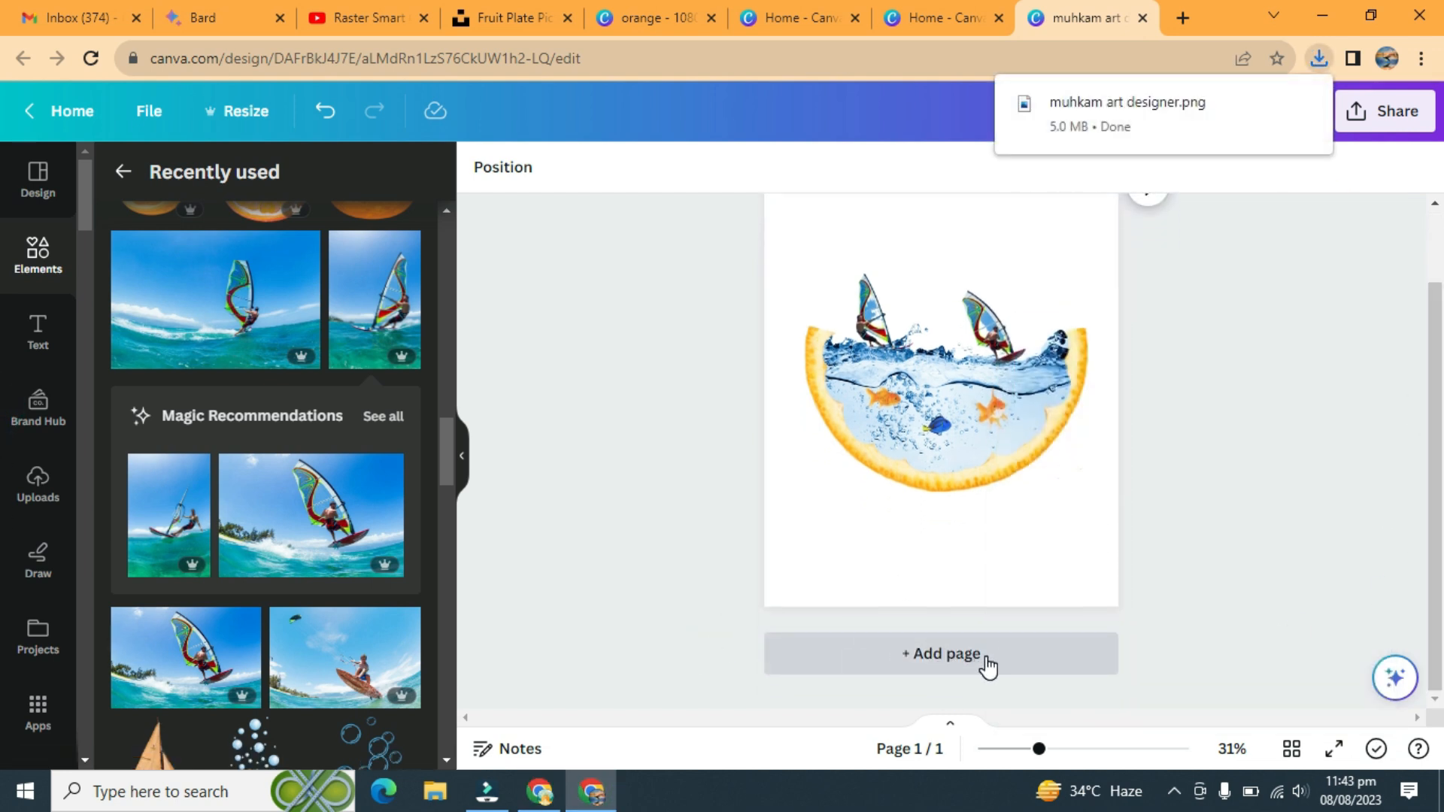
left_click(965, 665)
left_click_drag(1428, 567, 1441, 547)
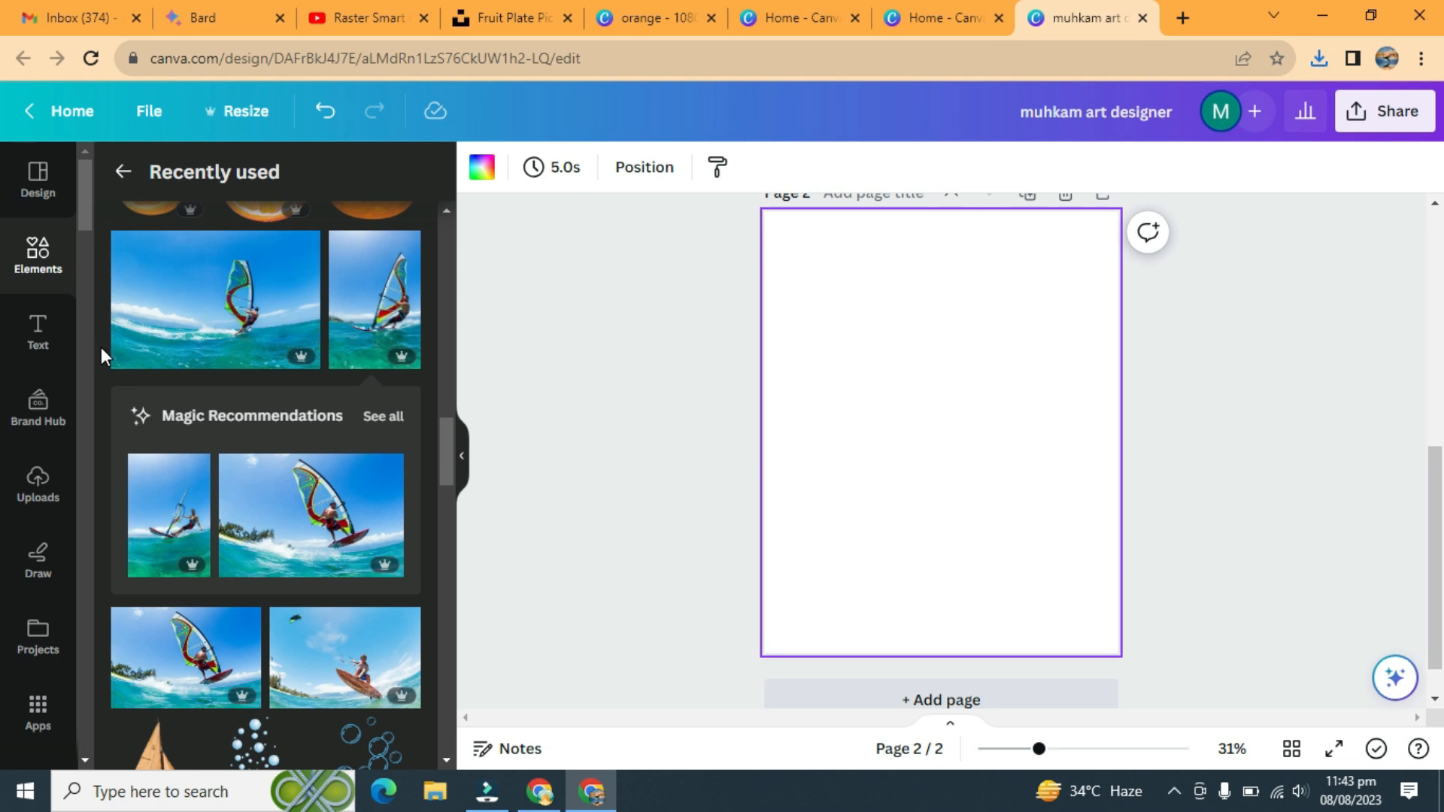
Upload the newly downloaded transparent PNG of the orange slice from the Downloads folder
left_click(39, 485)
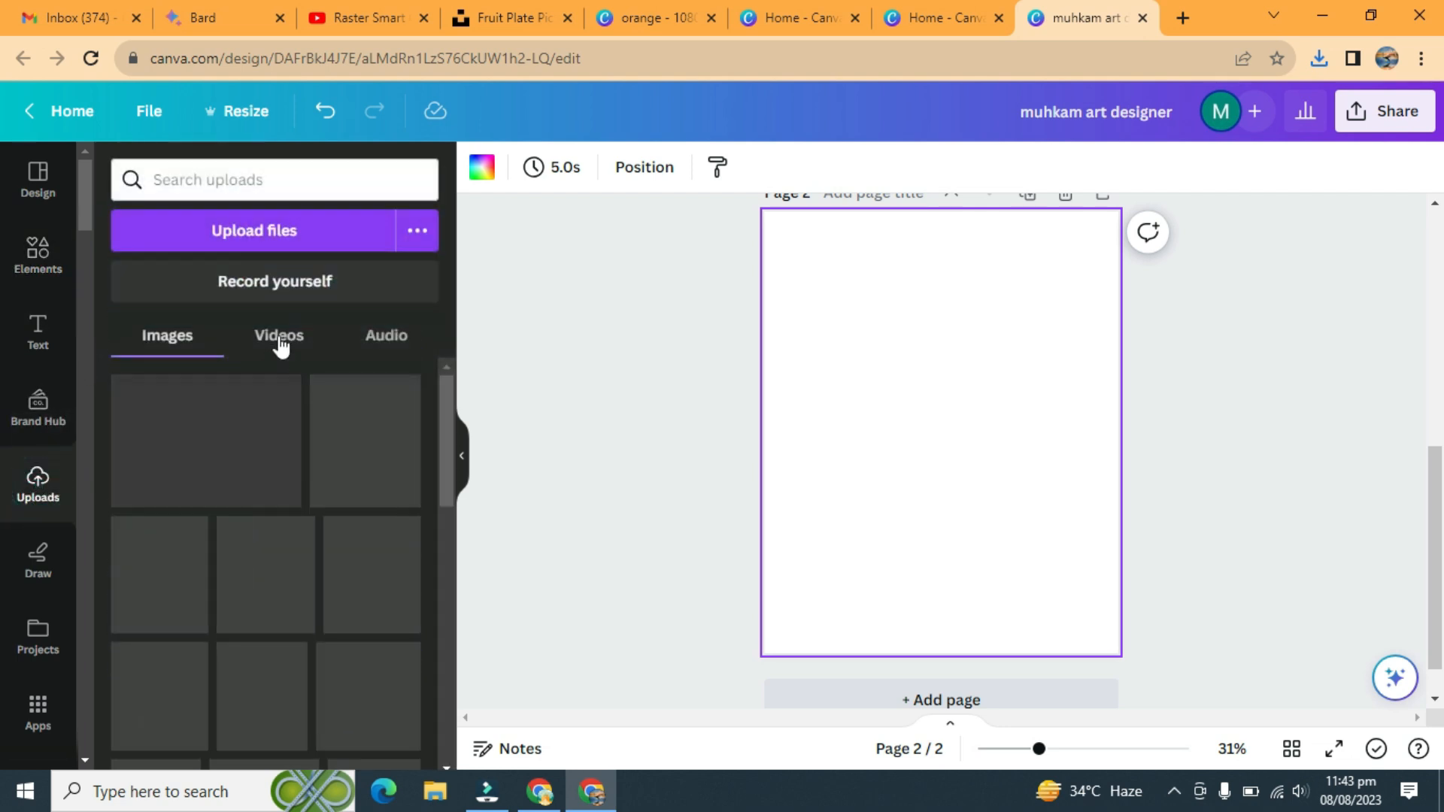
left_click(271, 255)
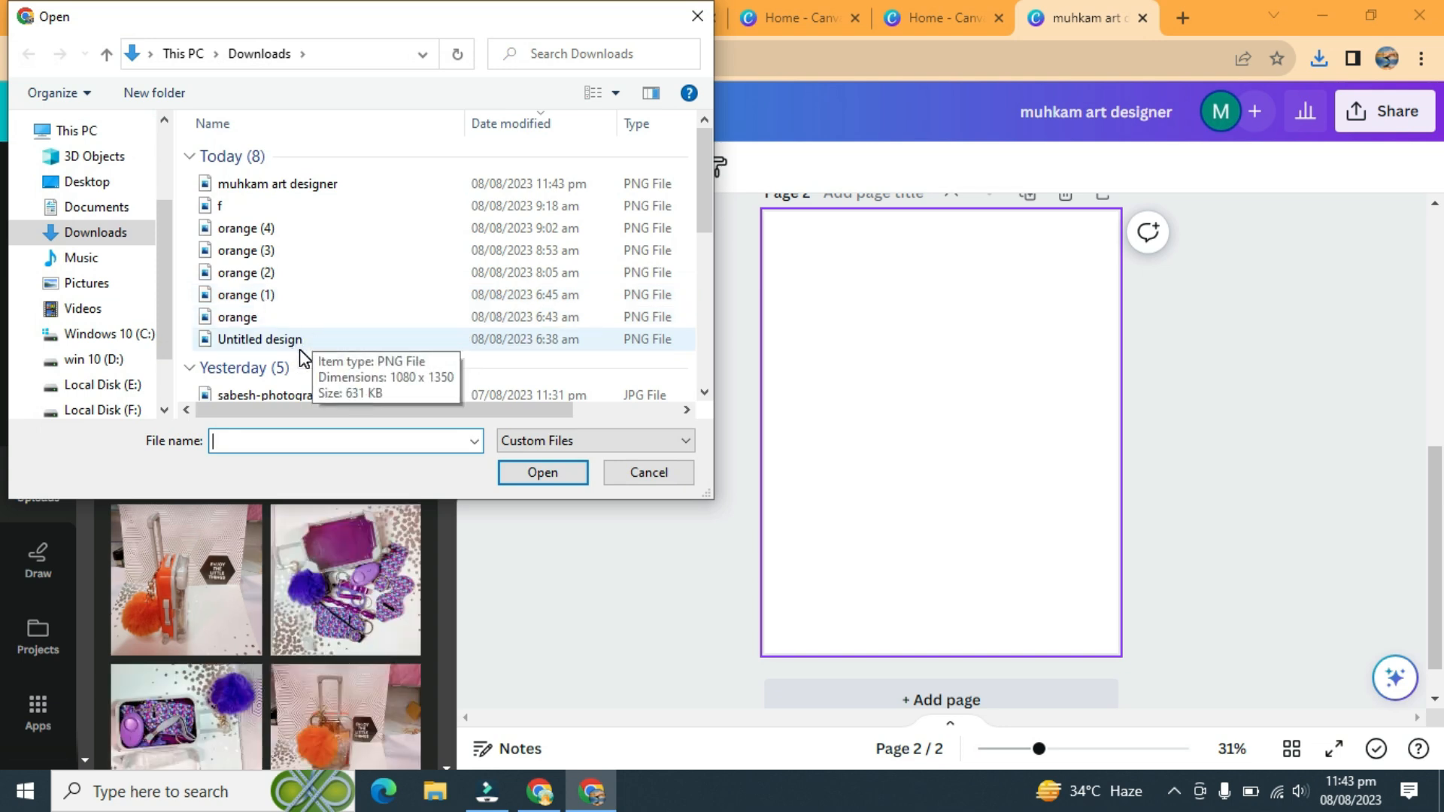
left_click(312, 202)
left_click(319, 186)
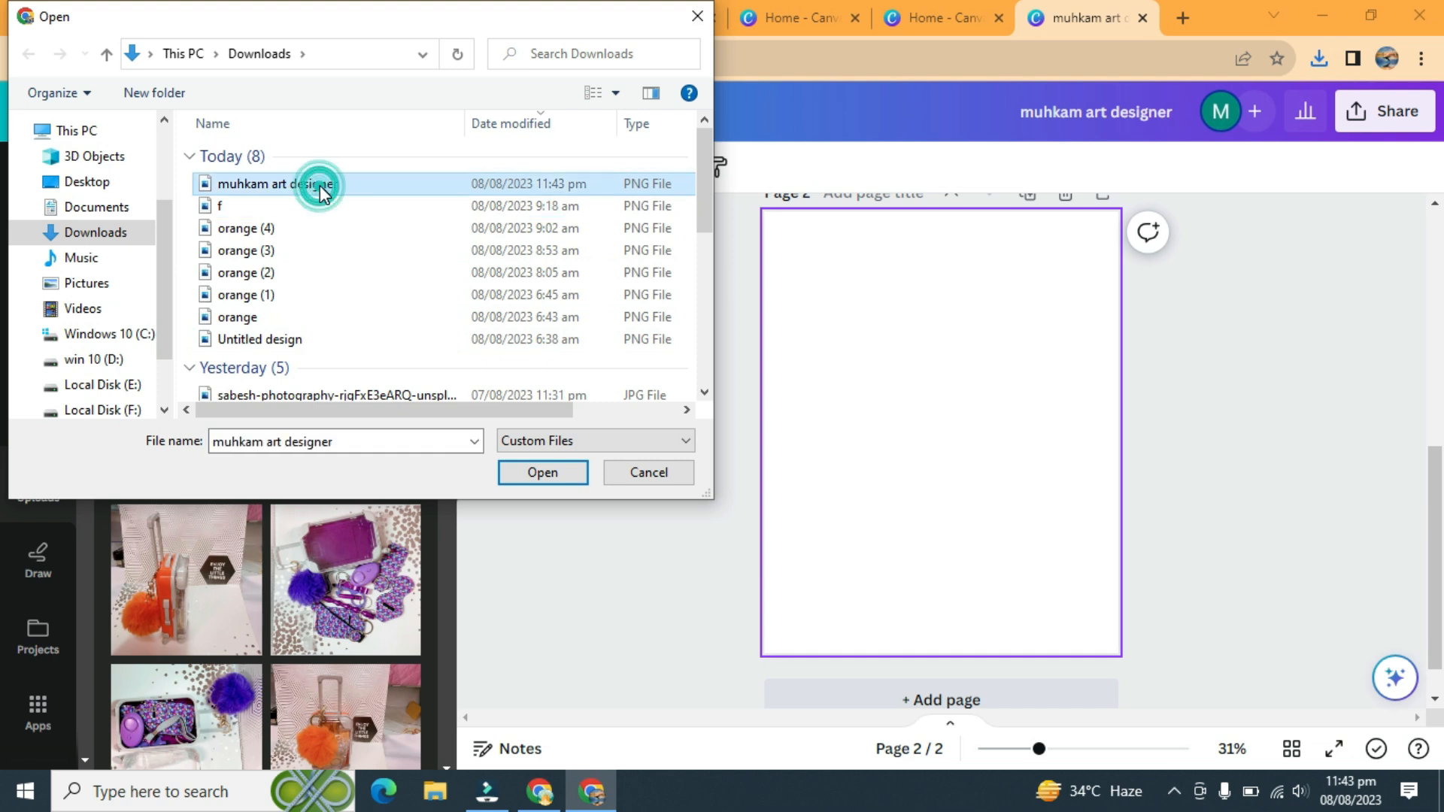
left_click(544, 481)
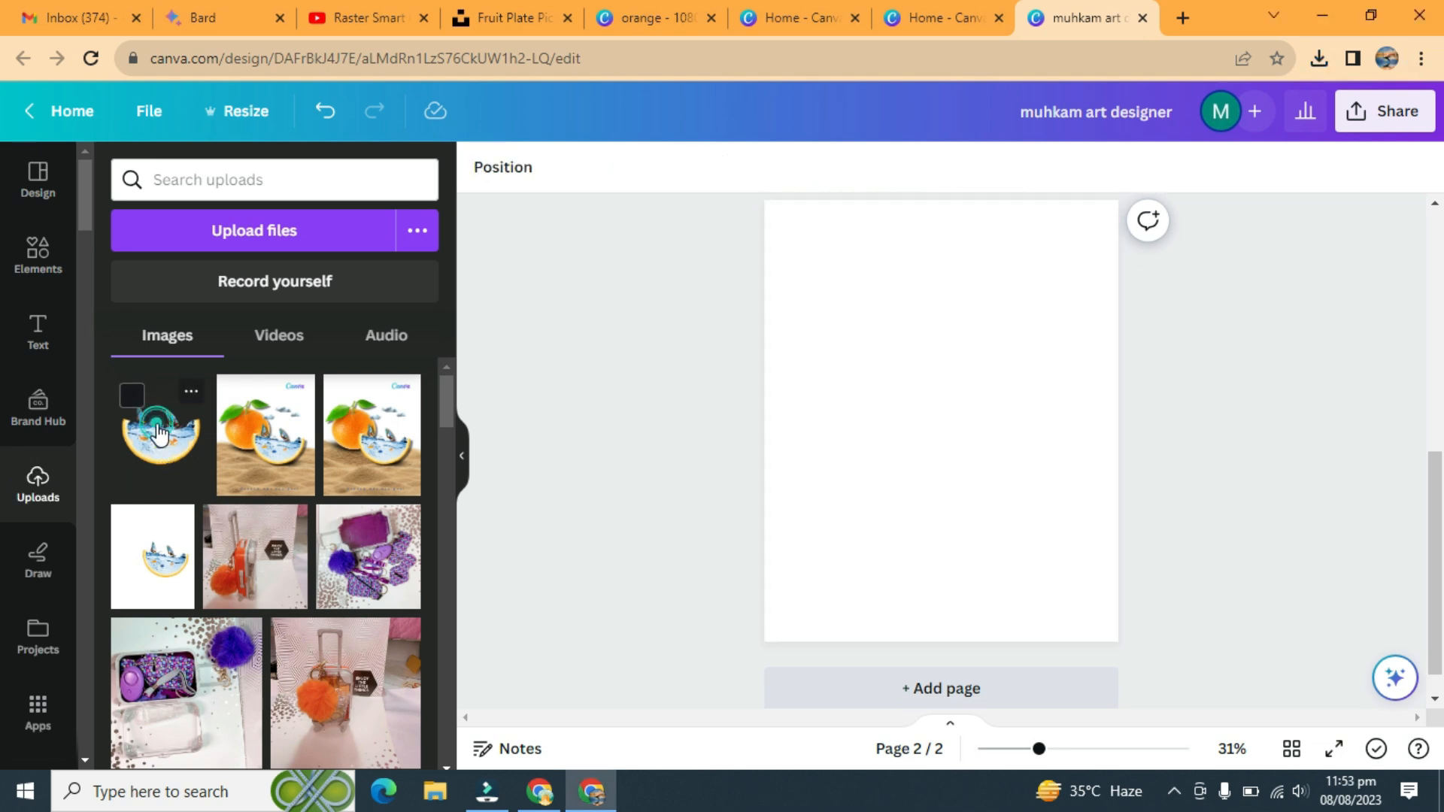
Place the uploaded slice image on page 2, crop its empty top and bottom, and move it toward the lower right of the page
left_click(158, 434)
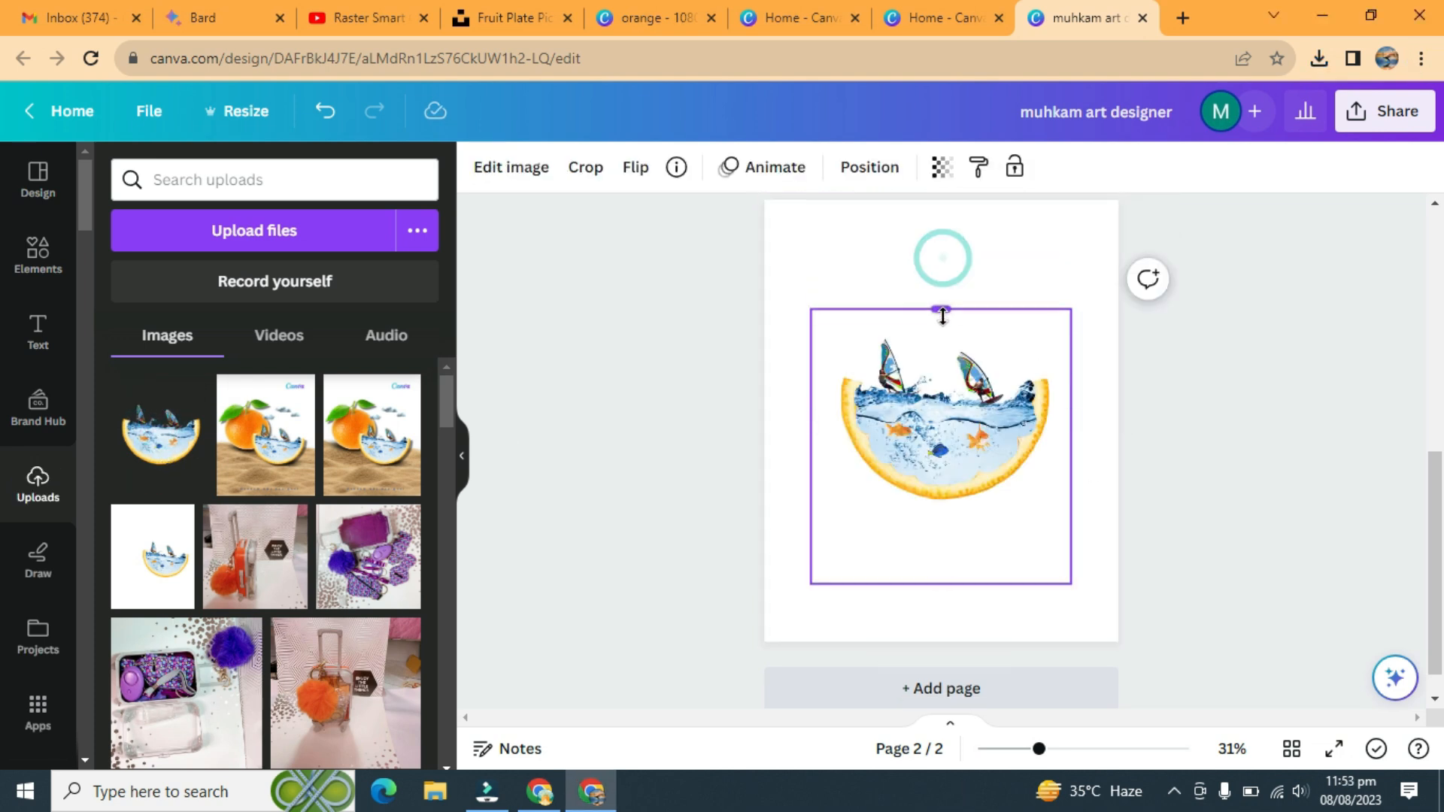
left_click_drag(953, 556, 954, 516)
left_click_drag(948, 443, 985, 484)
Apply a Drop shadow to the orange slice image and strengthen it through the shadow settings
left_click(511, 169)
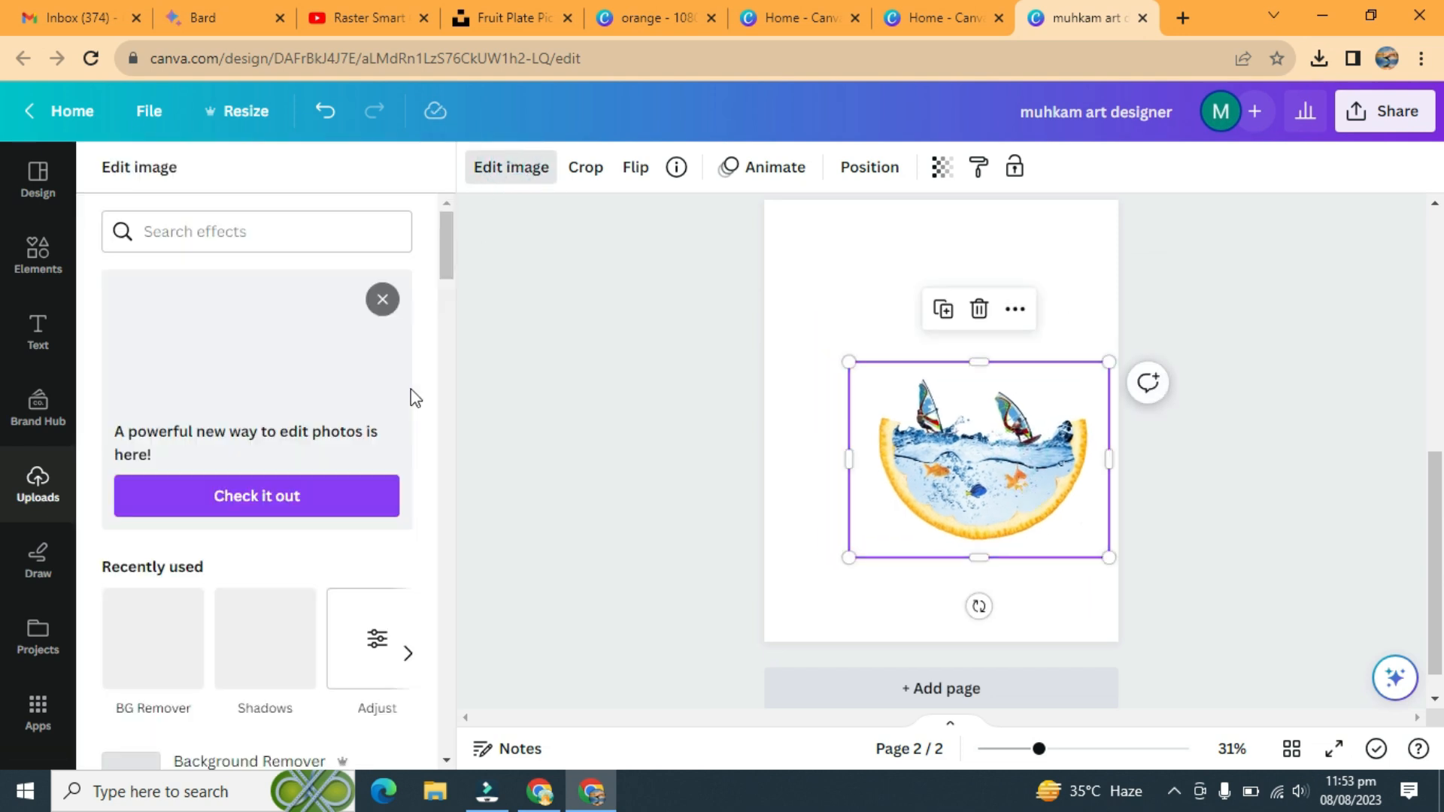
left_click(265, 637)
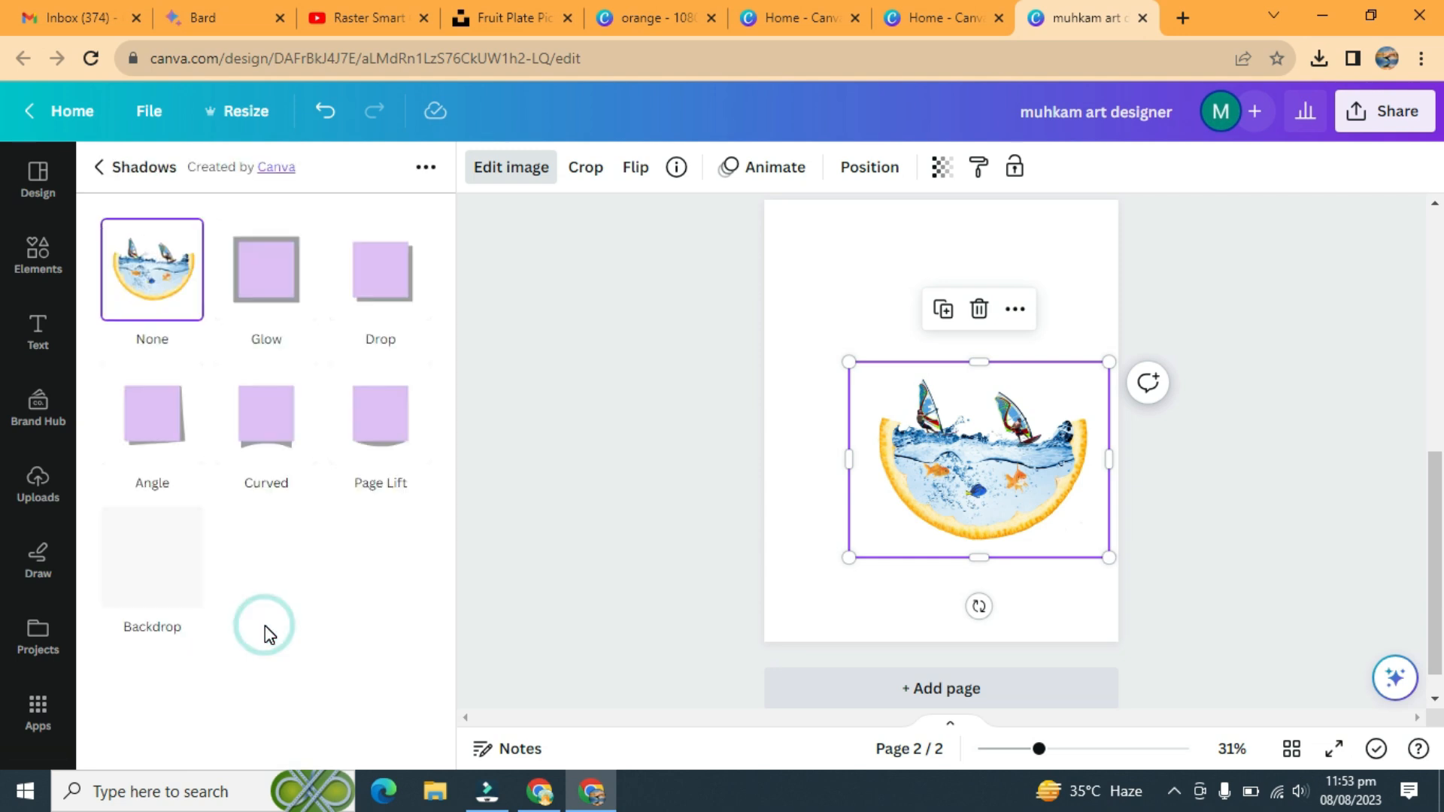
left_click(383, 294)
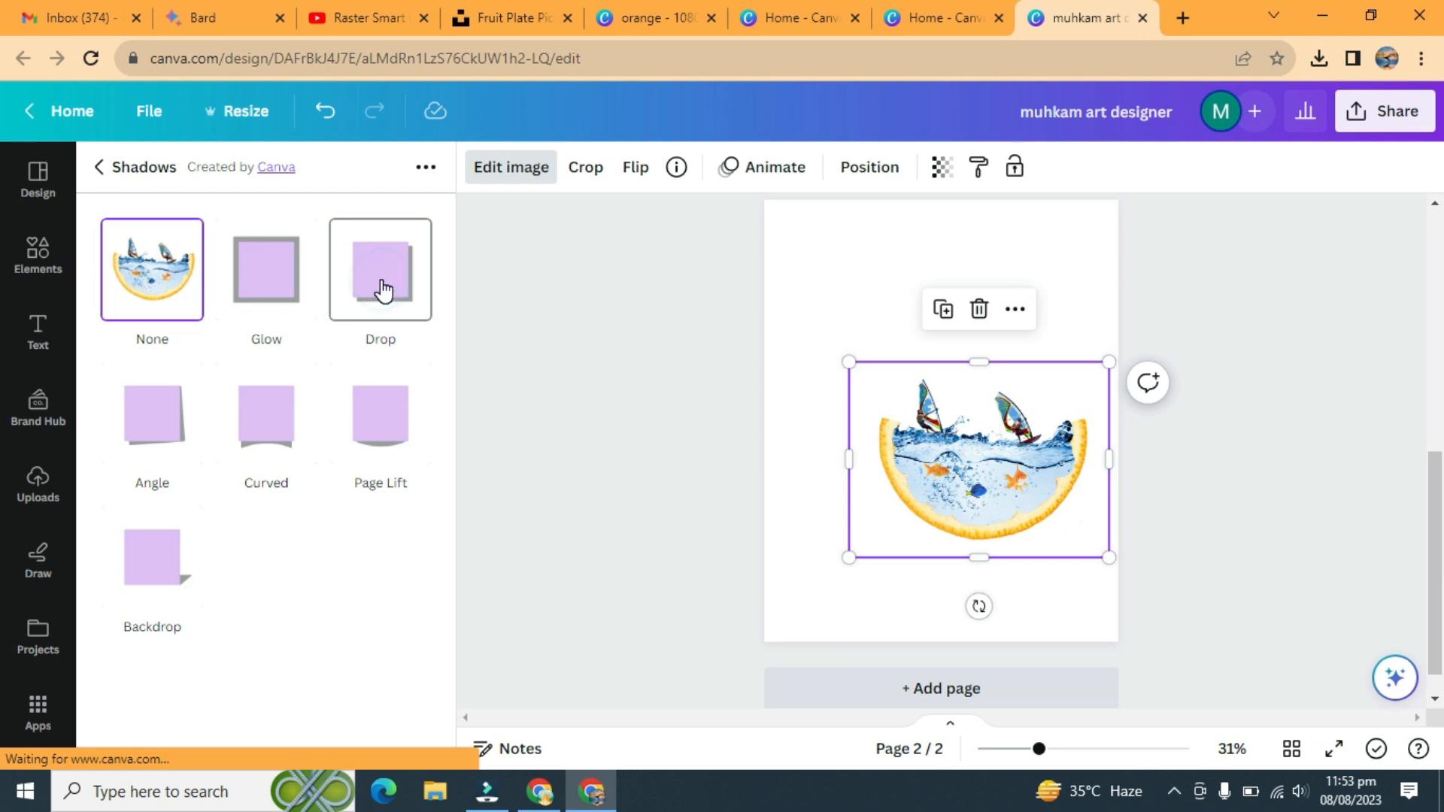
left_click(383, 284)
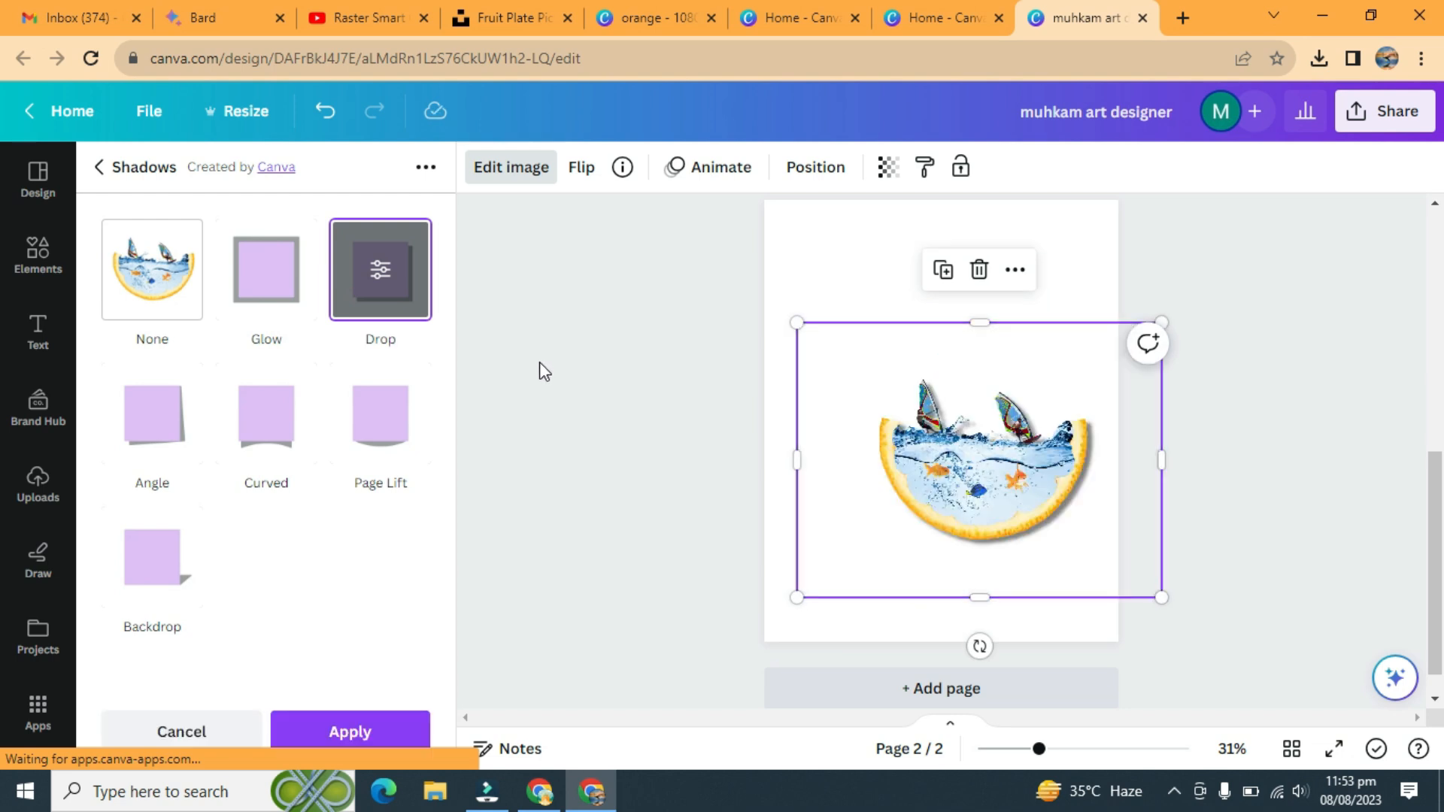
left_click(374, 269)
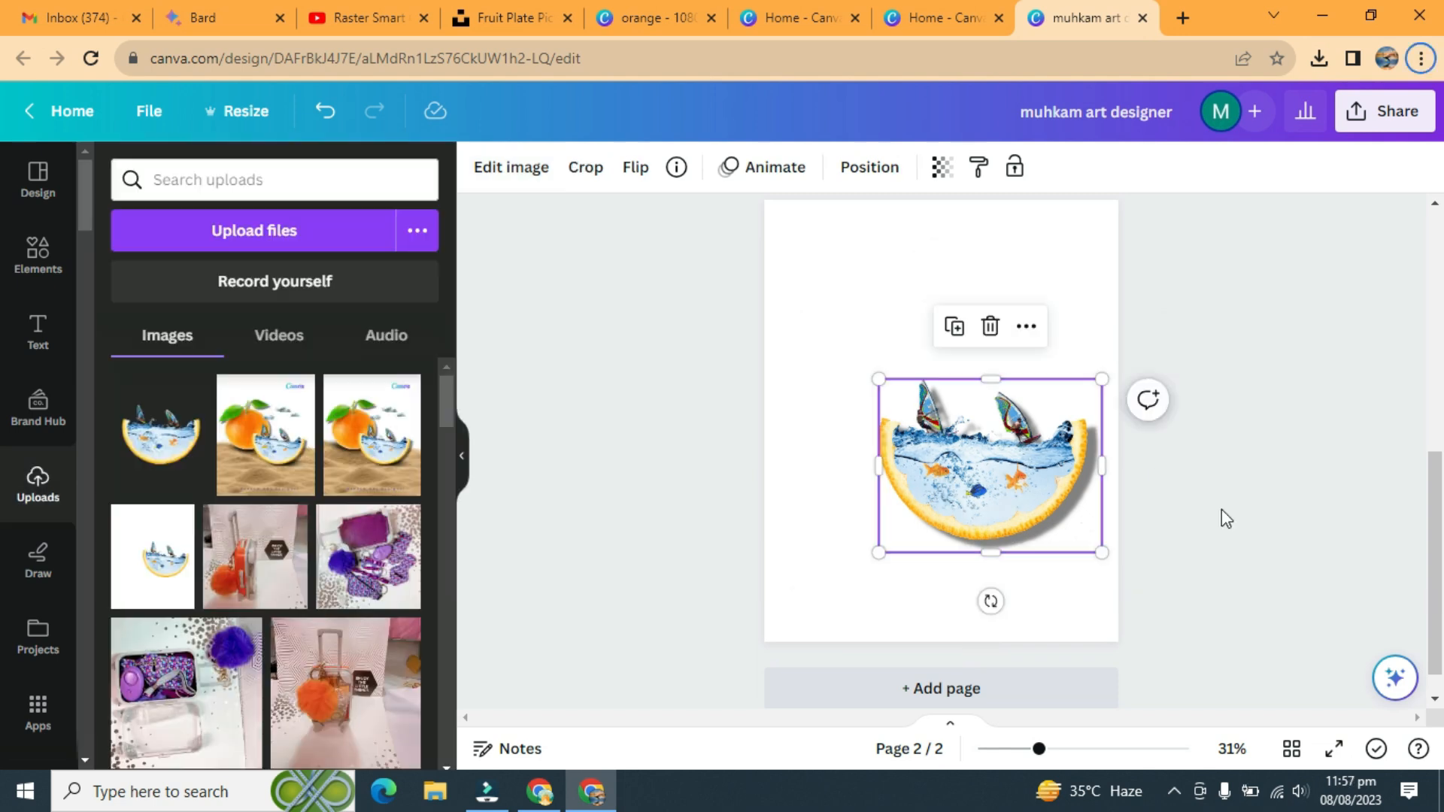
Rotate the shadowed orange slice about 6° clockwise
left_click(1221, 508)
left_click(1026, 516)
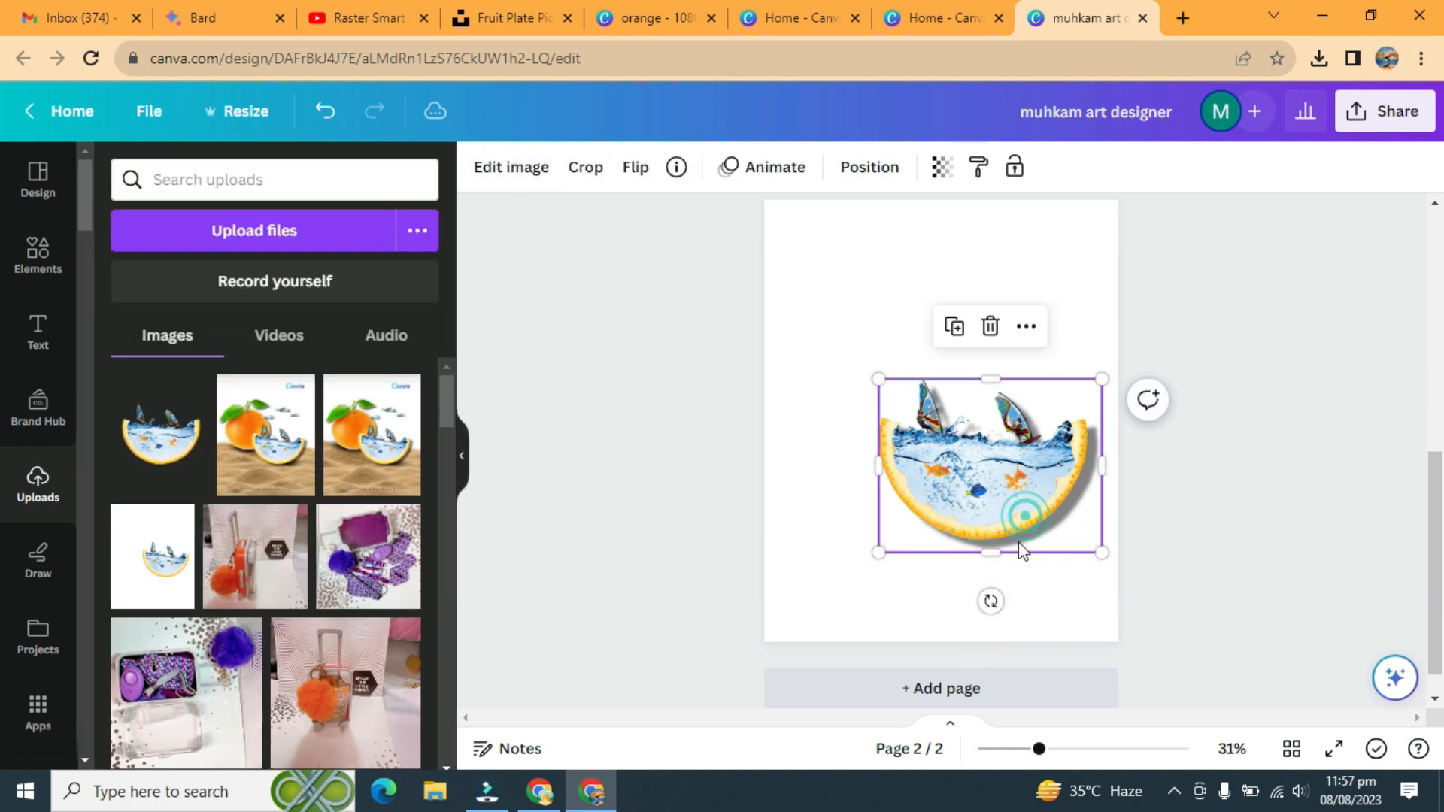
left_click_drag(991, 602, 981, 607)
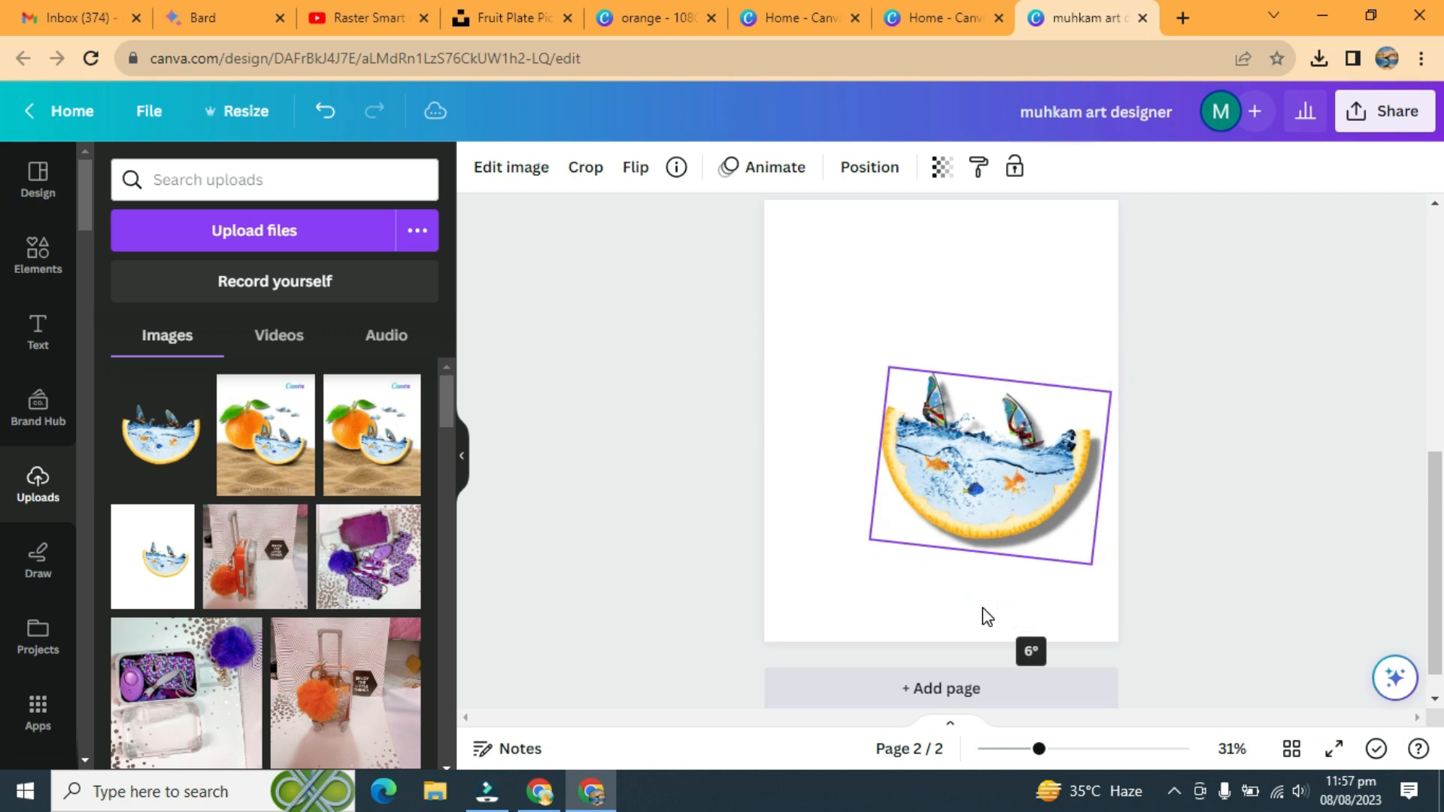
left_click(1231, 456)
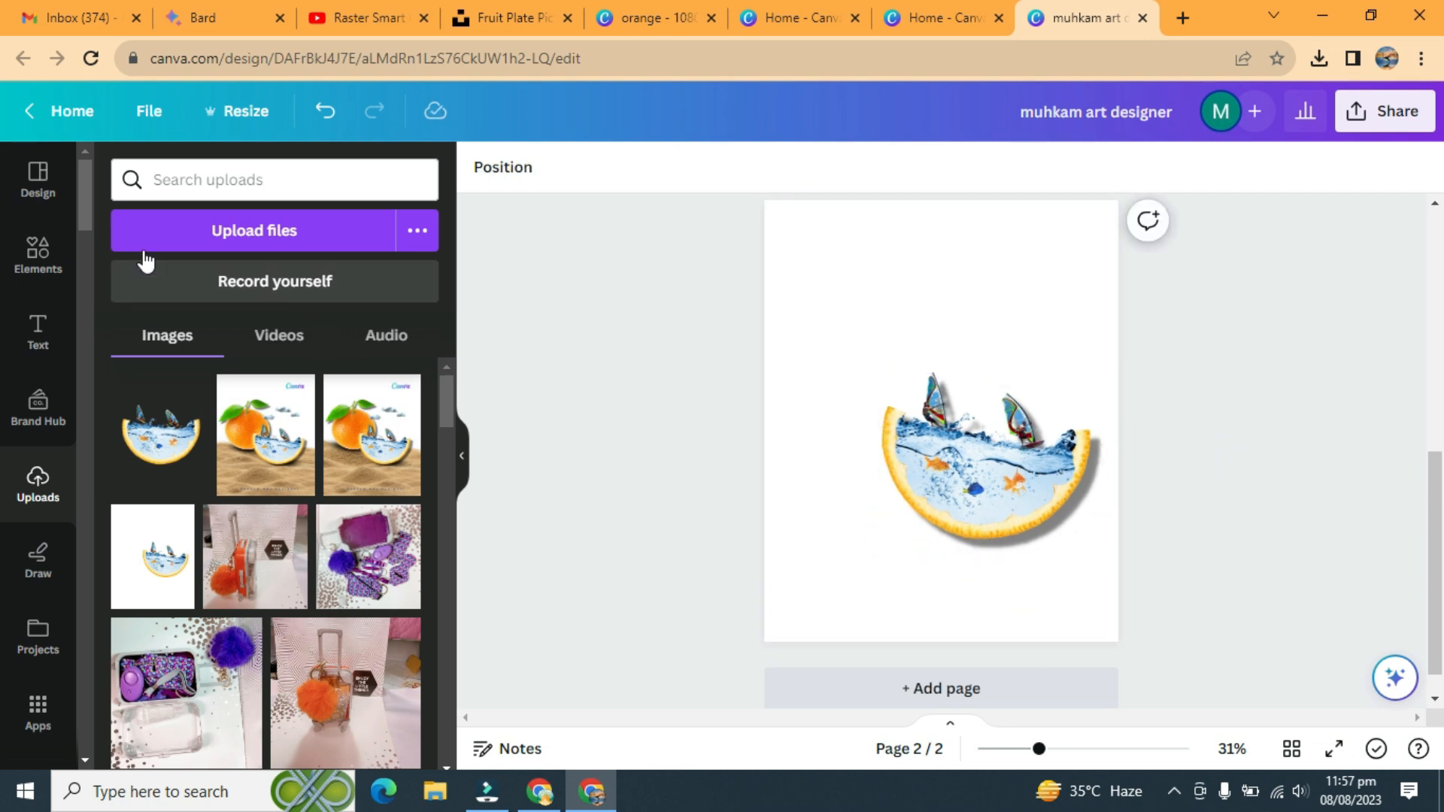
Add the Fresh Orange element from the recently used items, size it to about 597 × 596 px, and place it over the slice's left half
left_click(37, 252)
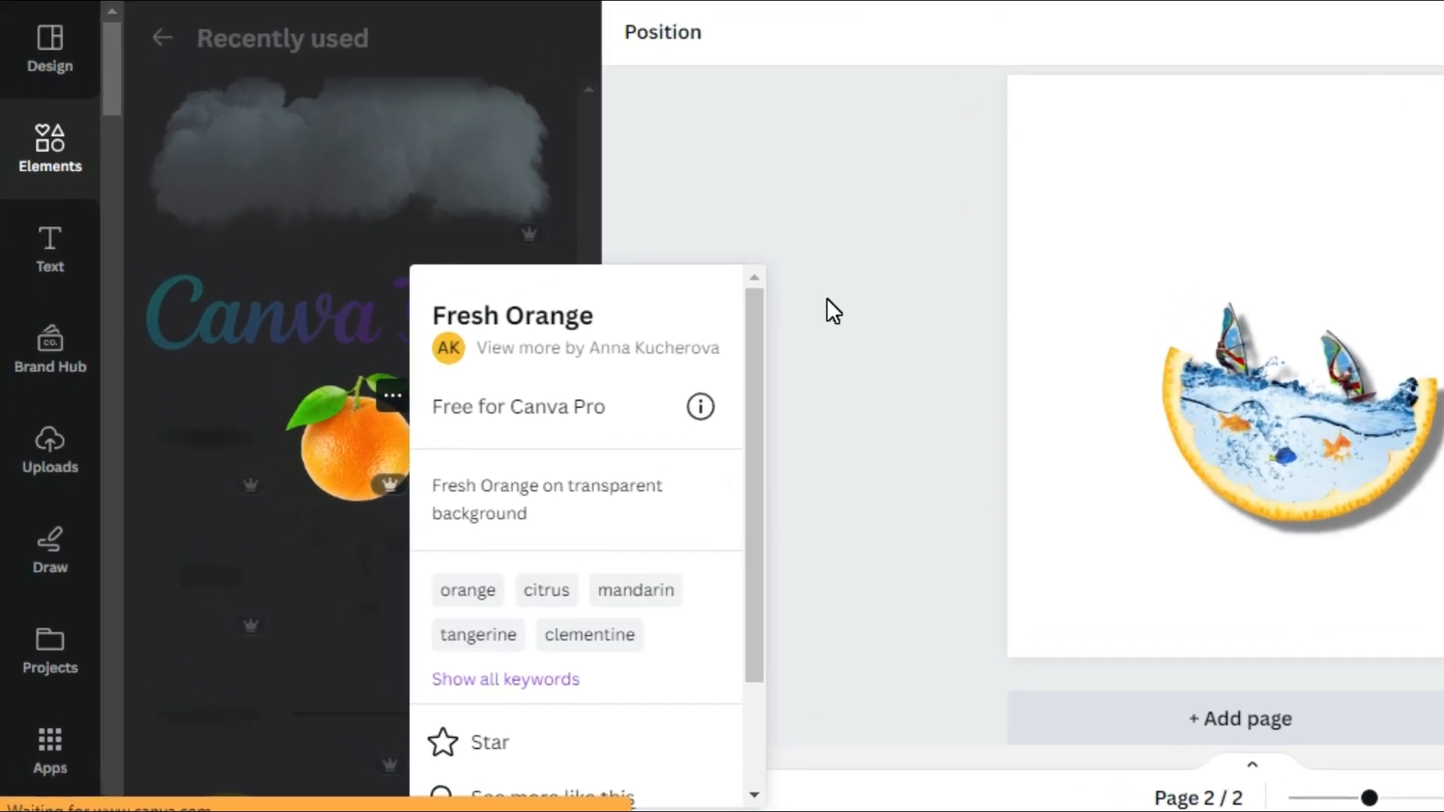
left_click(804, 308)
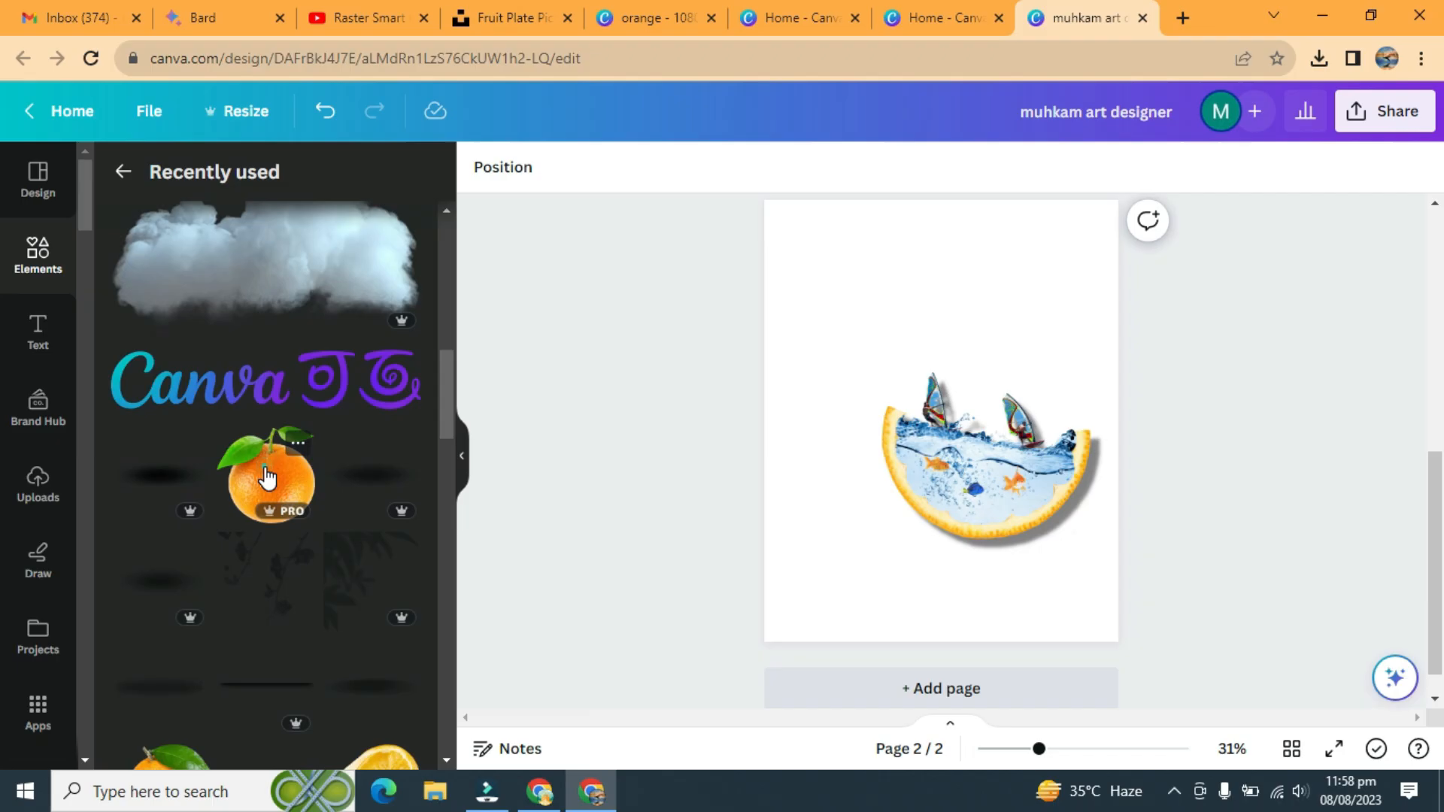
left_click(436, 429)
left_click_drag(1082, 280, 993, 364)
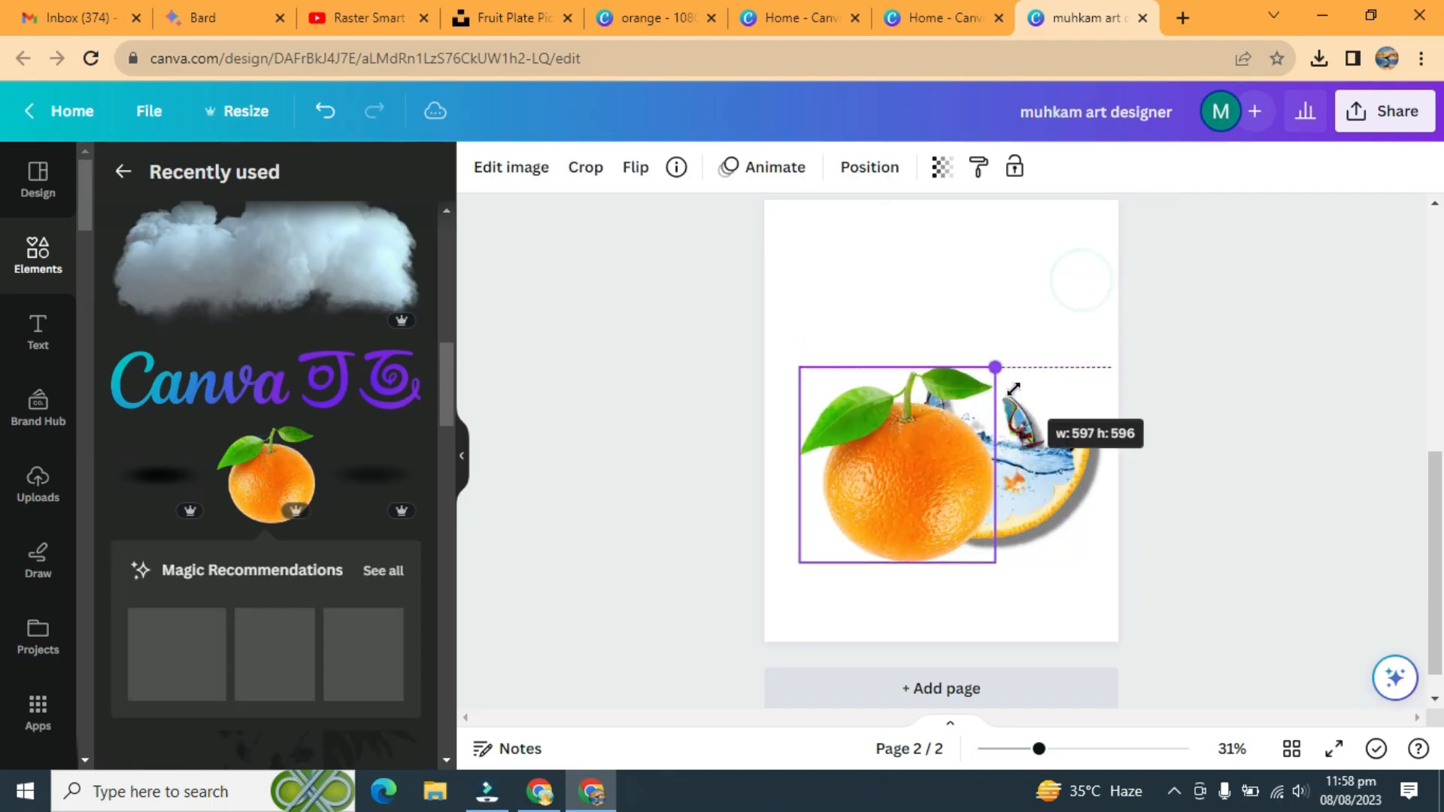
left_click_drag(918, 514, 917, 482)
Send the whole orange backward so it sits behind the slice
left_click(873, 169)
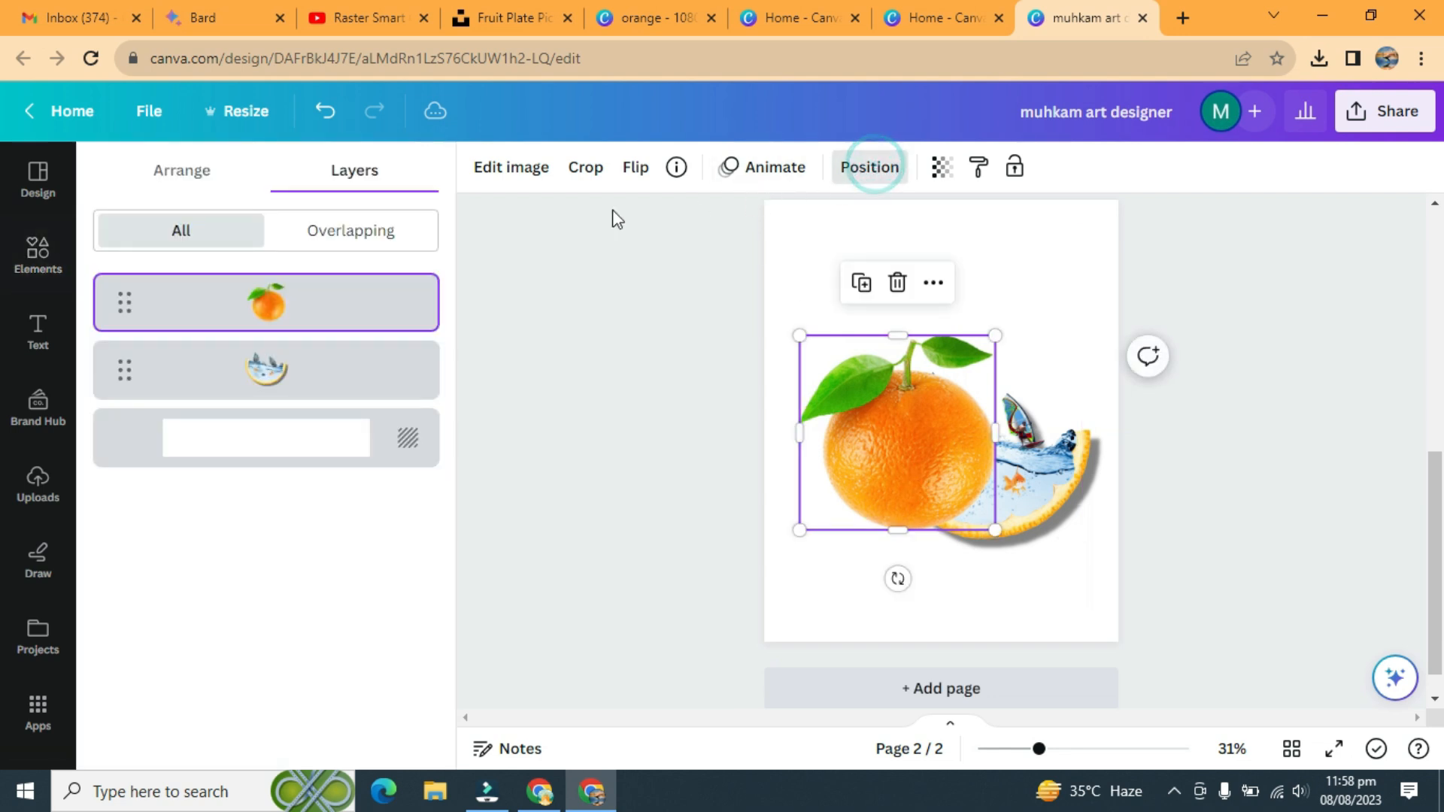
left_click(202, 172)
left_click(343, 216)
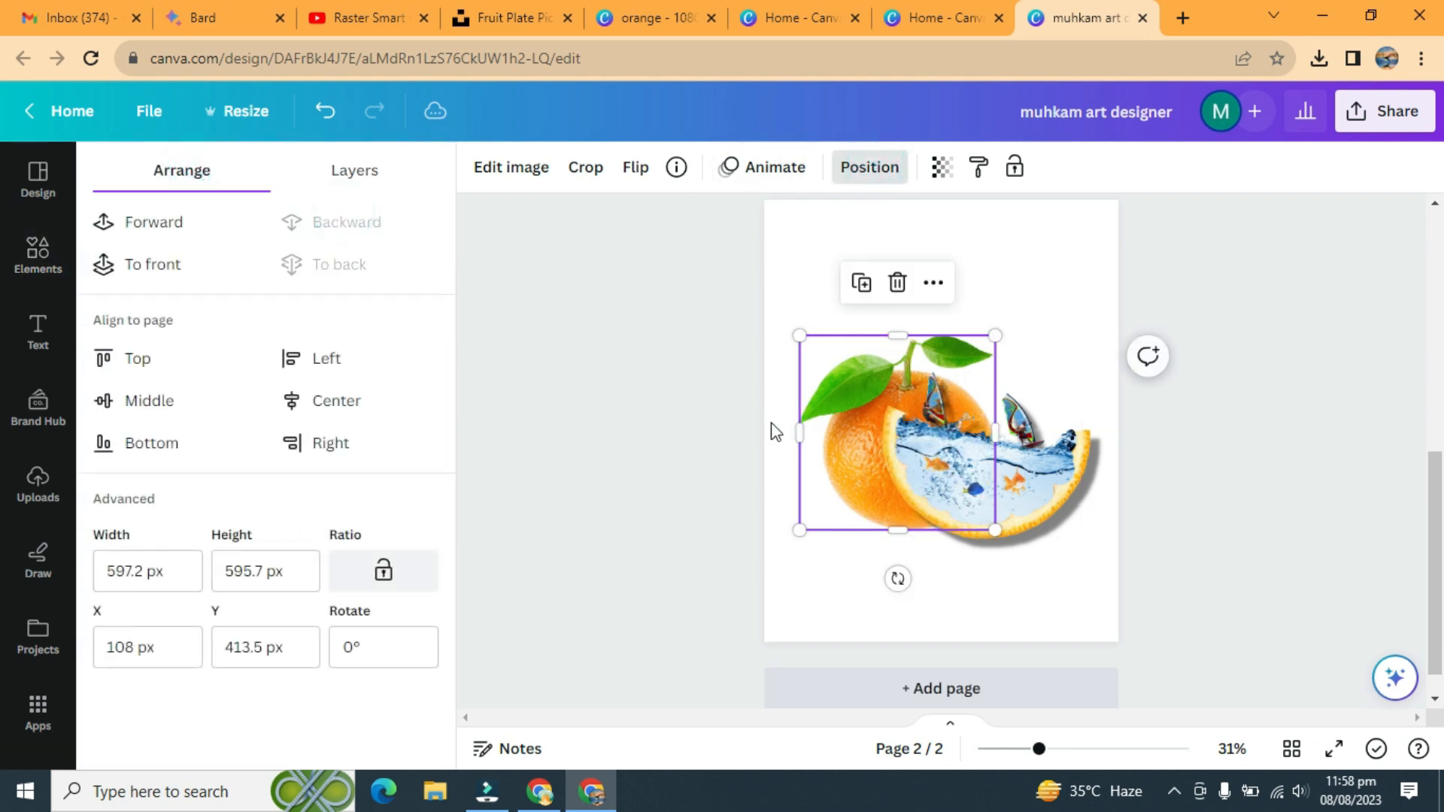
Enlarge the whole orange to about 700 × 699 px and move it left to about X 21, Y 275 px
left_click_drag(836, 476, 816, 476)
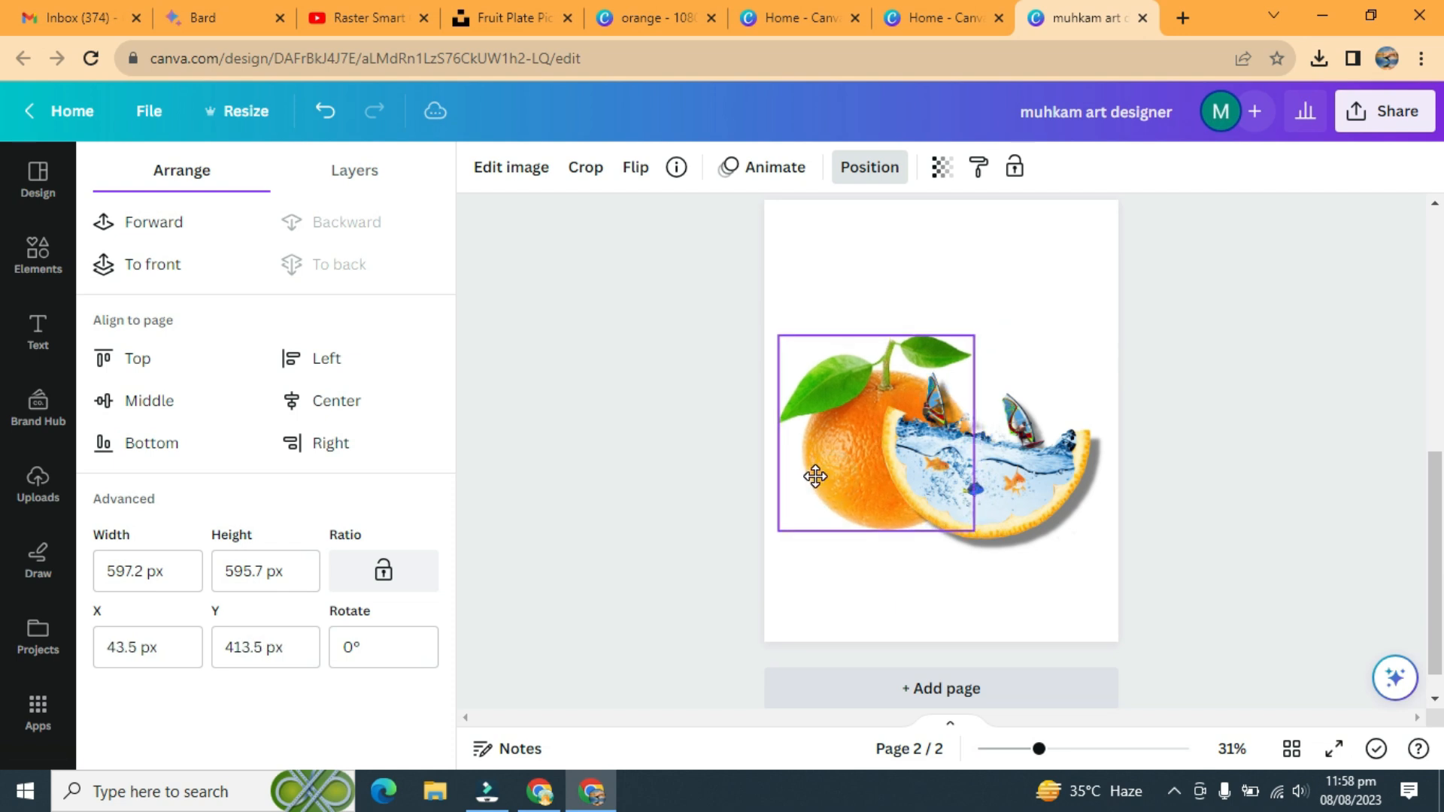
left_click_drag(974, 336, 996, 288)
left_click_drag(838, 459, 831, 448)
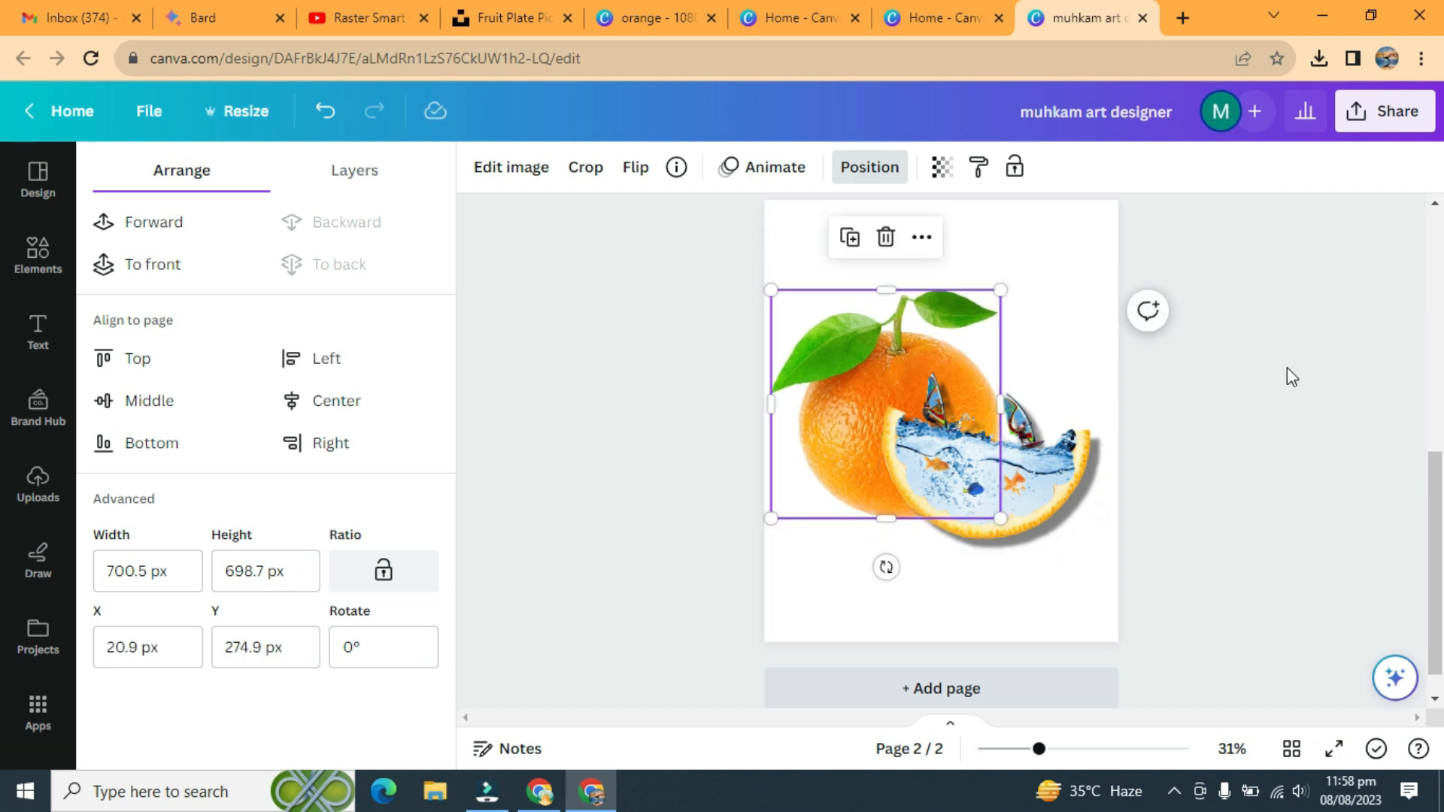
left_click(1287, 367)
left_click(1279, 368)
Apply a bottom-right Drop shadow with offset 4 to the whole orange
left_click(840, 418)
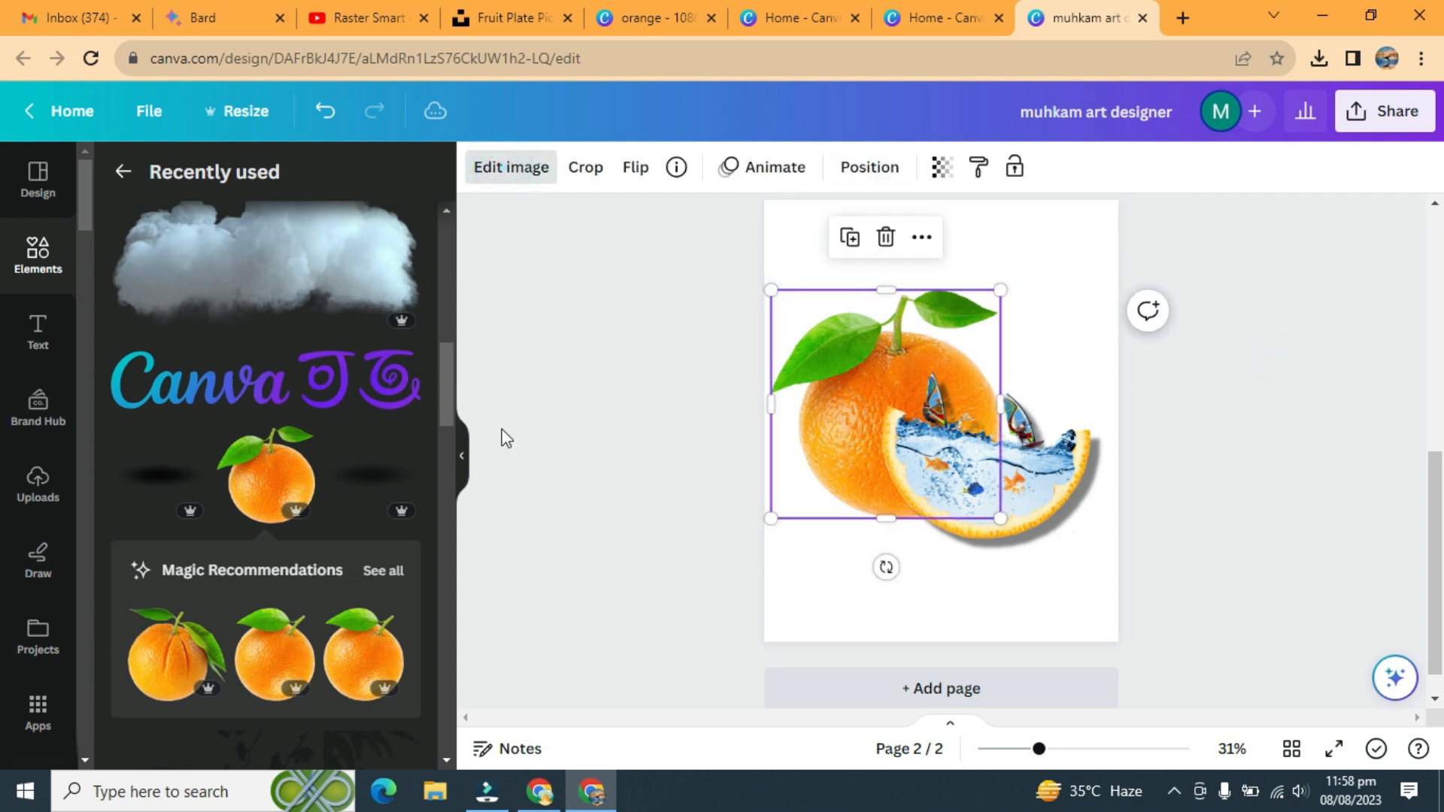
left_click(160, 644)
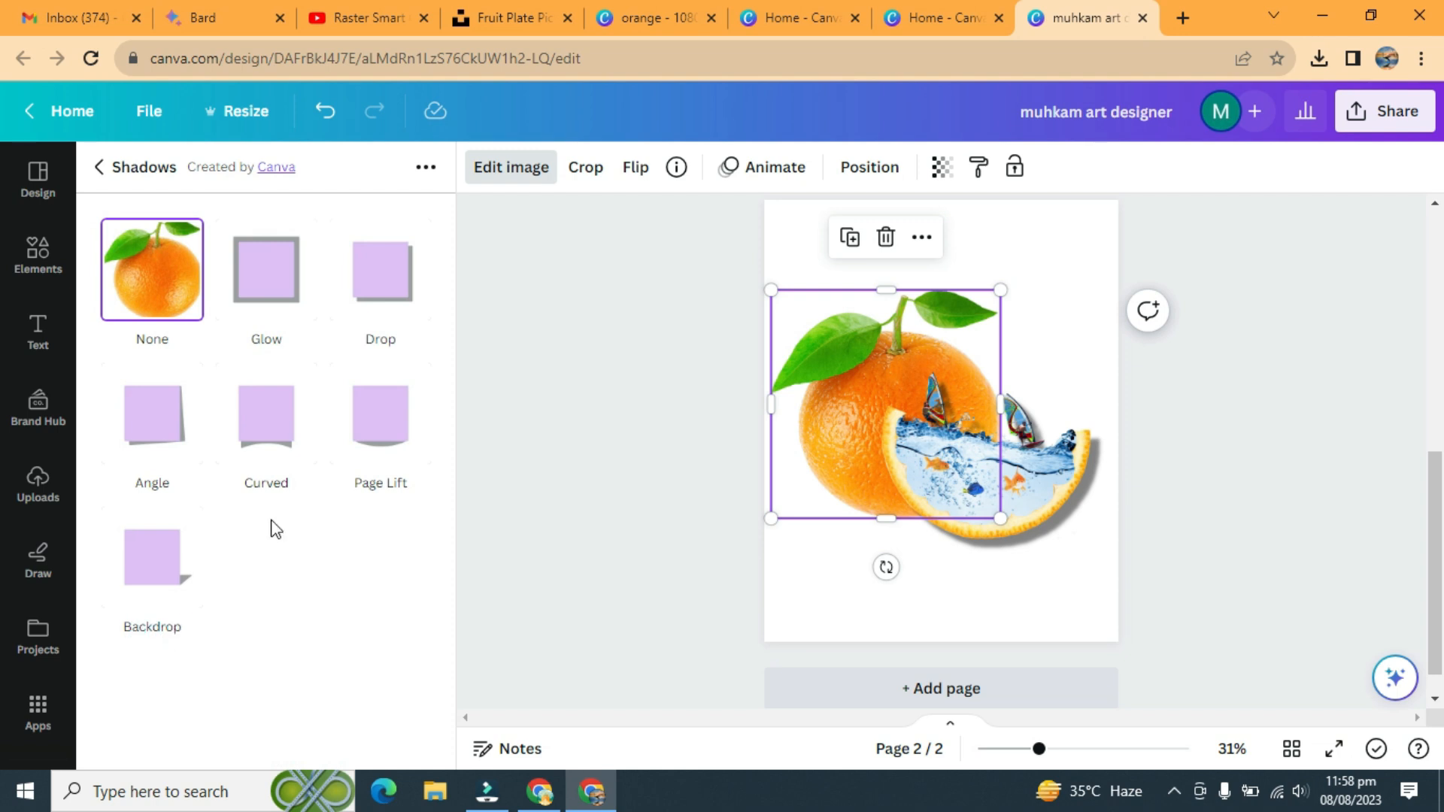
left_click(390, 277)
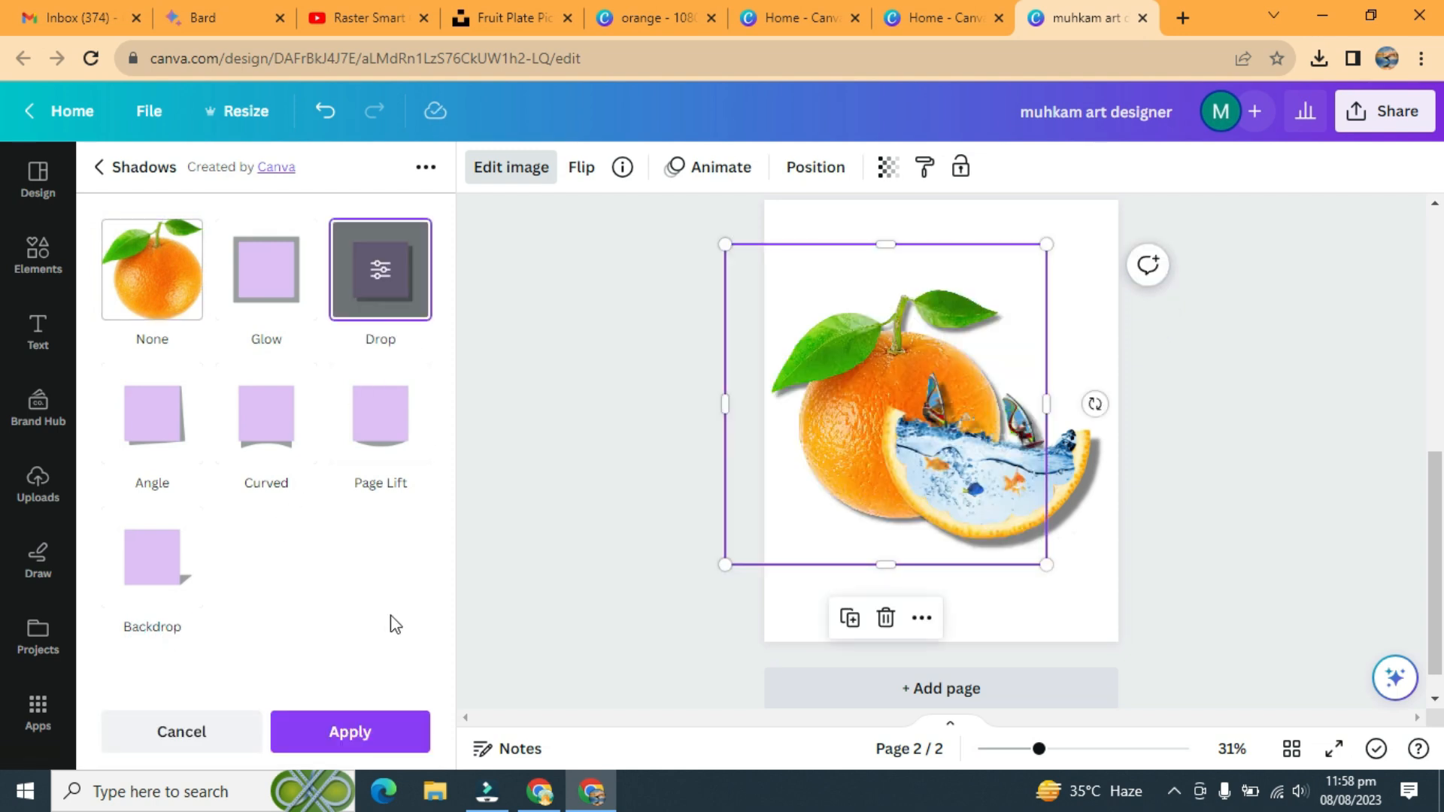
left_click(391, 269)
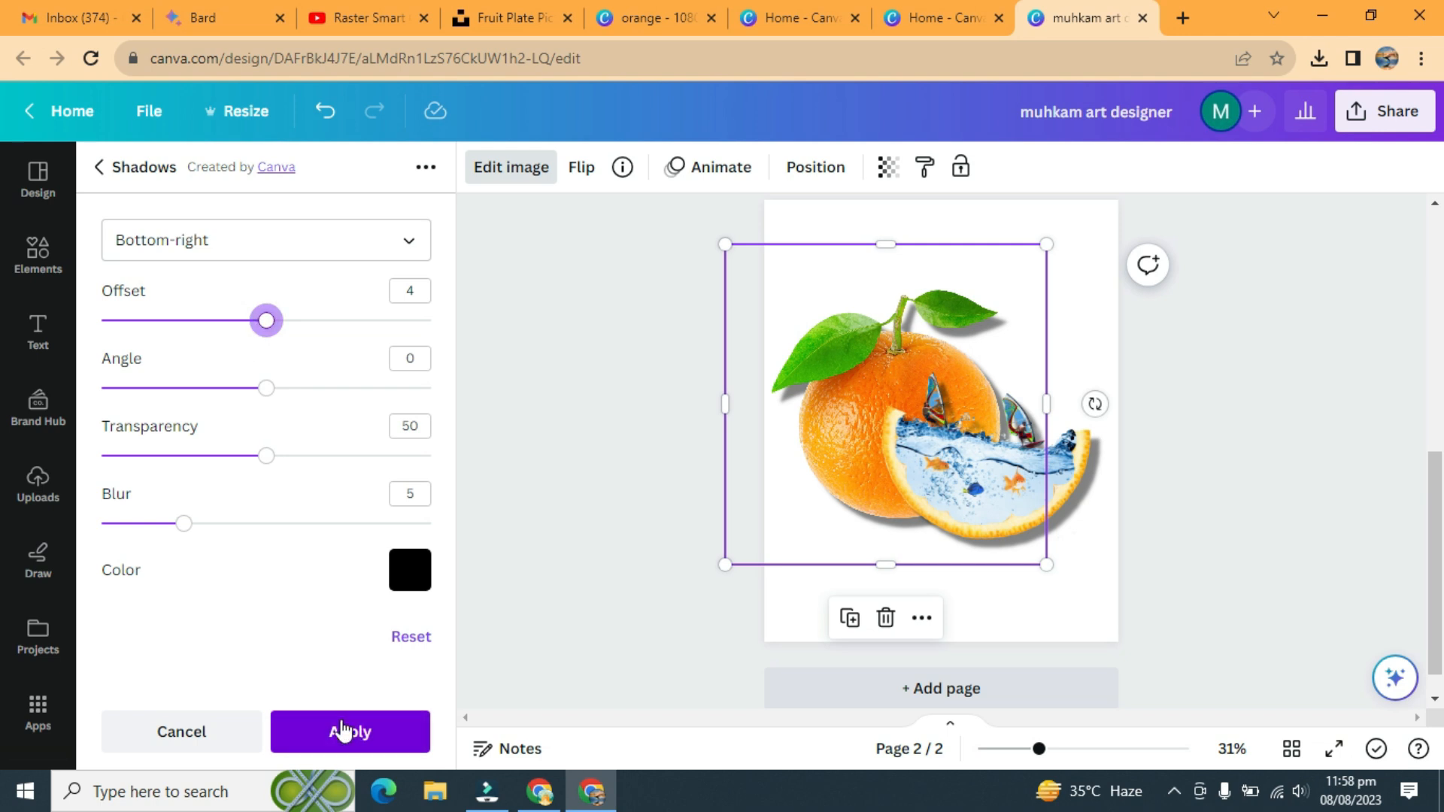
left_click(344, 732)
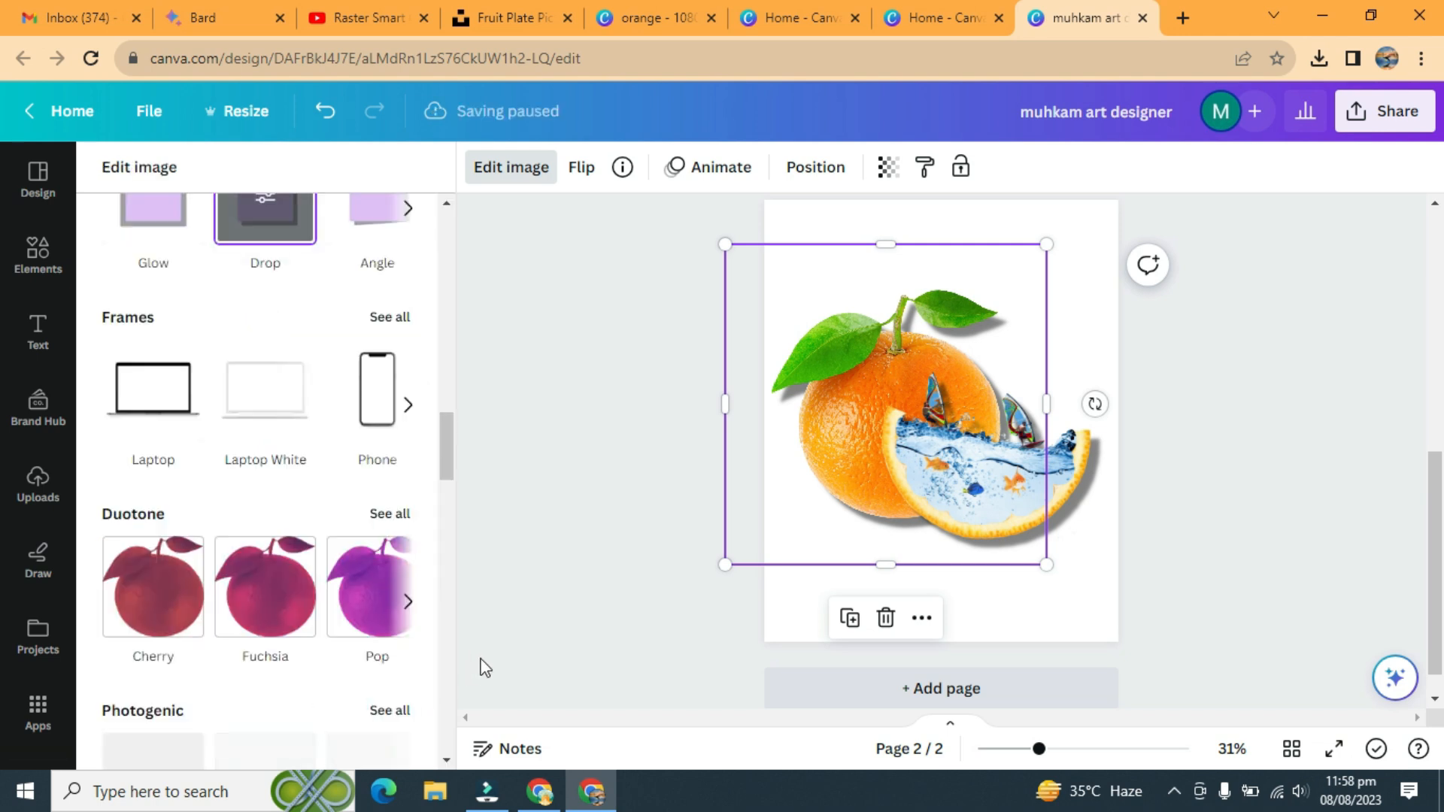
Resize the whole orange slightly and reposition it at the upper left behind the slice
left_click(843, 459)
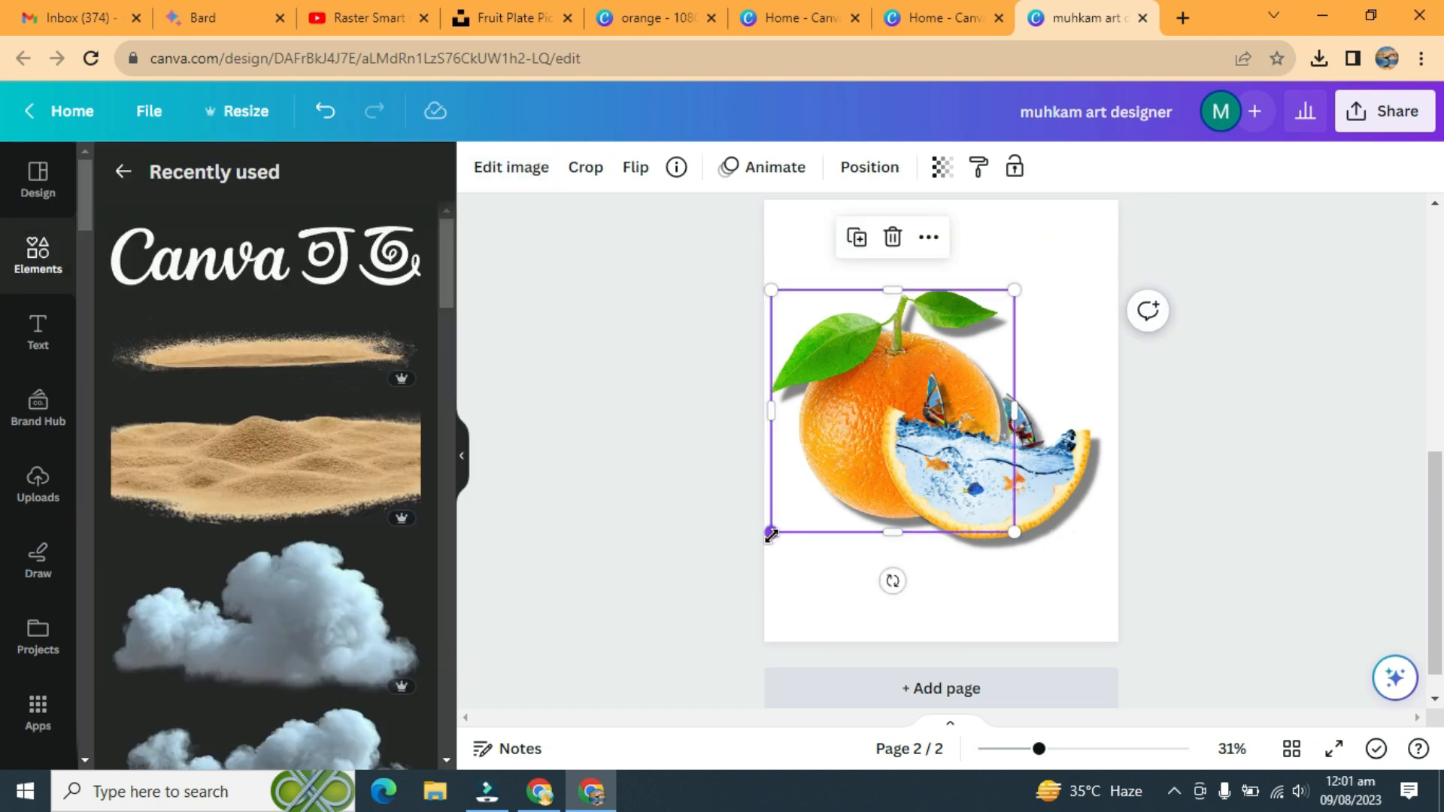
left_click_drag(771, 534, 787, 511)
left_click_drag(838, 437, 814, 421)
left_click_drag(990, 276, 999, 267)
left_click_drag(886, 361, 878, 360)
Scale the whole orange and the slice down together and shift them slightly lower on the page
left_click_drag(729, 290, 1088, 474)
left_click_drag(751, 265, 776, 282)
left_click_drag(1042, 513, 1040, 528)
left_click_drag(776, 300, 779, 302)
left_click_drag(1106, 575, 1168, 562)
left_click(1274, 486)
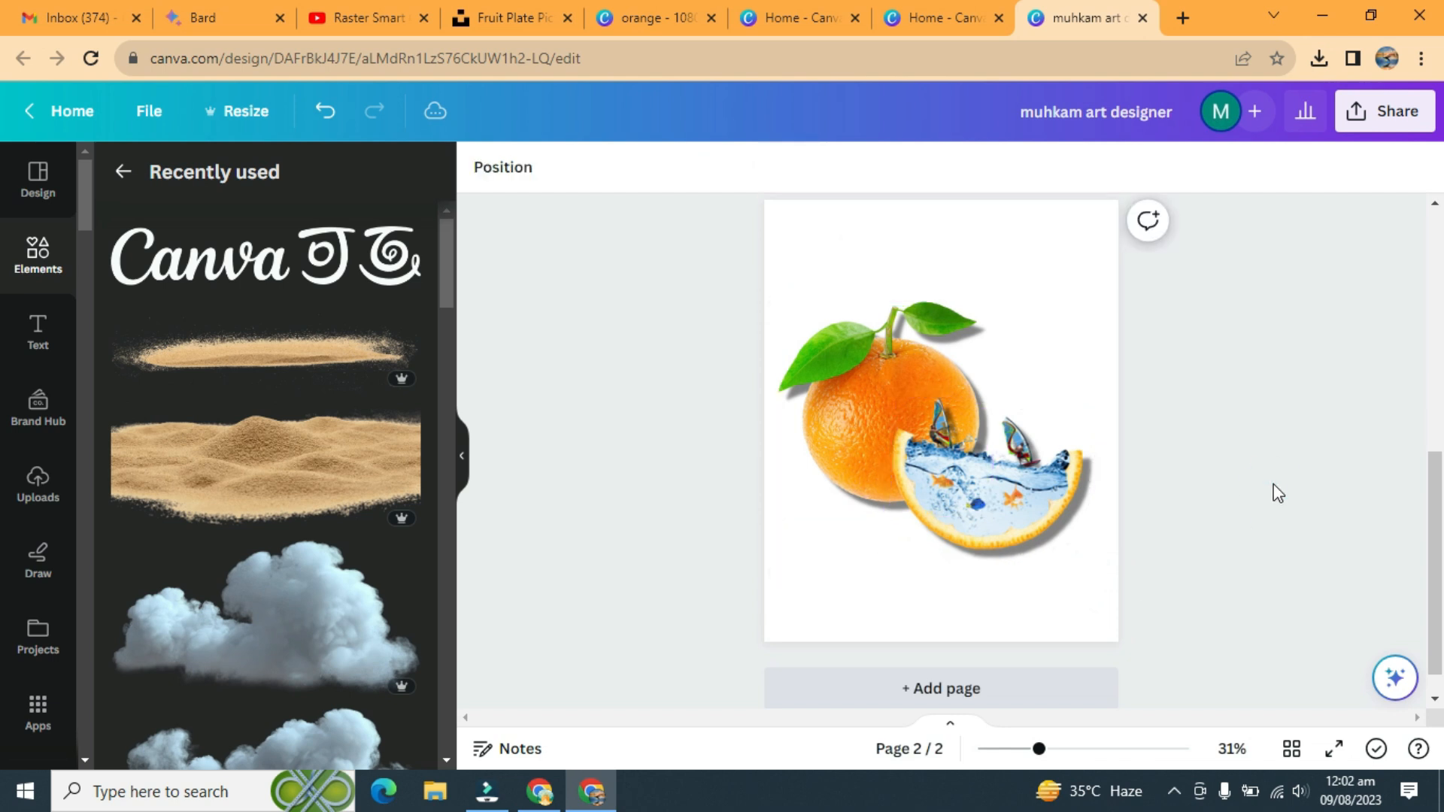
Add the "Realistic cloud" with the wispy trailing edge and shrink it to about 144 × 62 px beside the whole orange
scroll(391, 519, "down", 3)
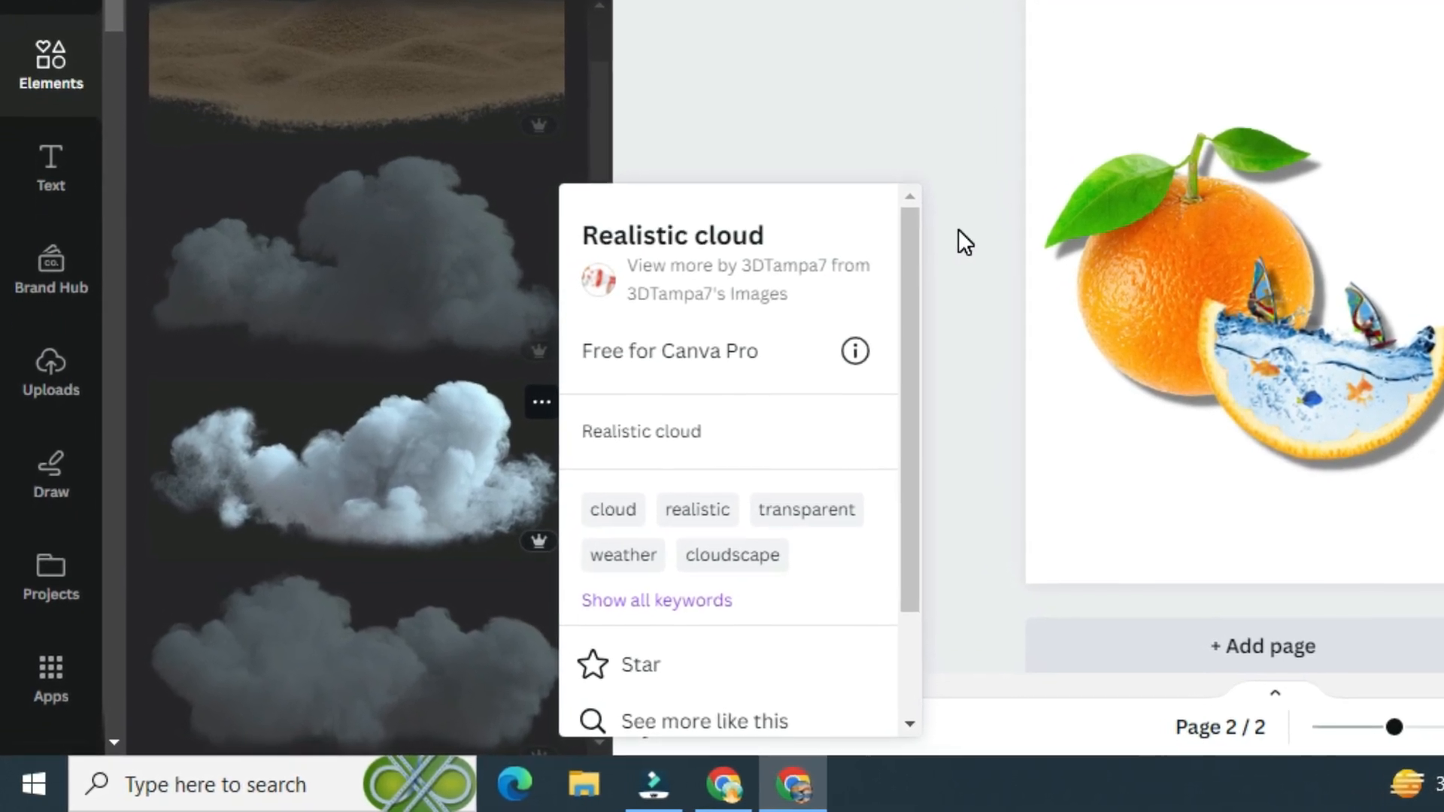
left_click(918, 252)
left_click(399, 466)
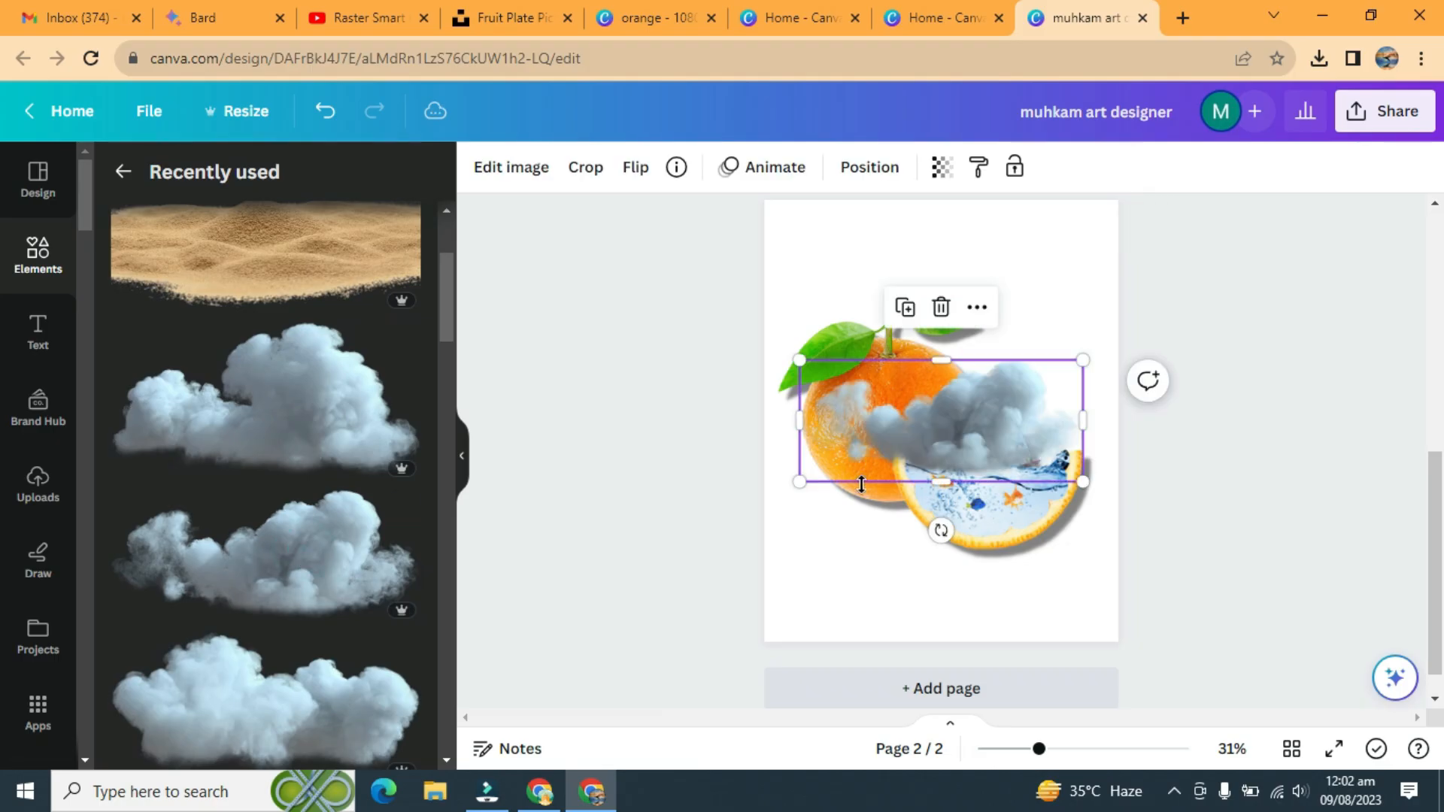
left_click_drag(799, 482, 1034, 373)
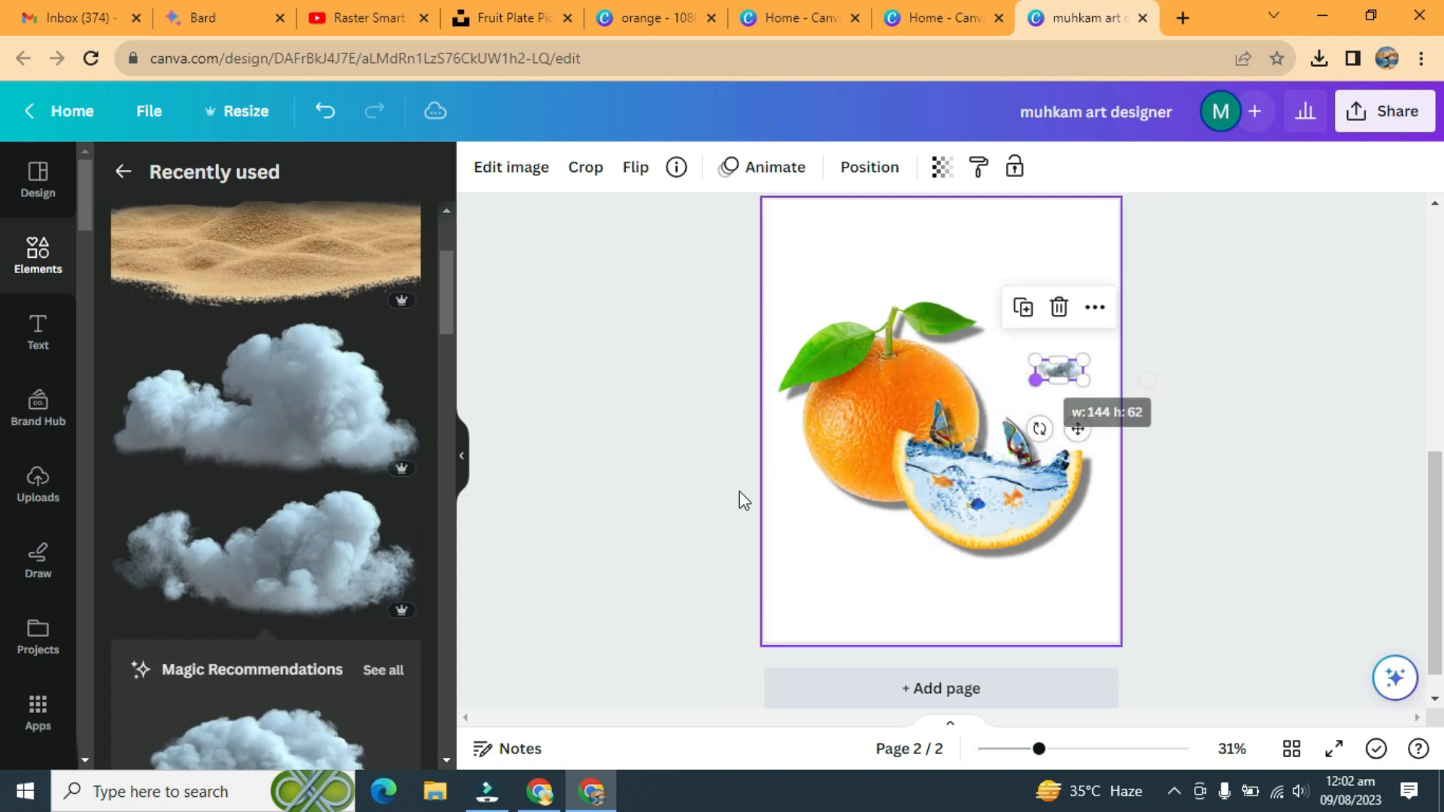
Add a second realistic cloud, shrink it to a similar small size and place it at the whole orange's right edge
scroll(381, 597, "down", 5)
left_click(403, 444)
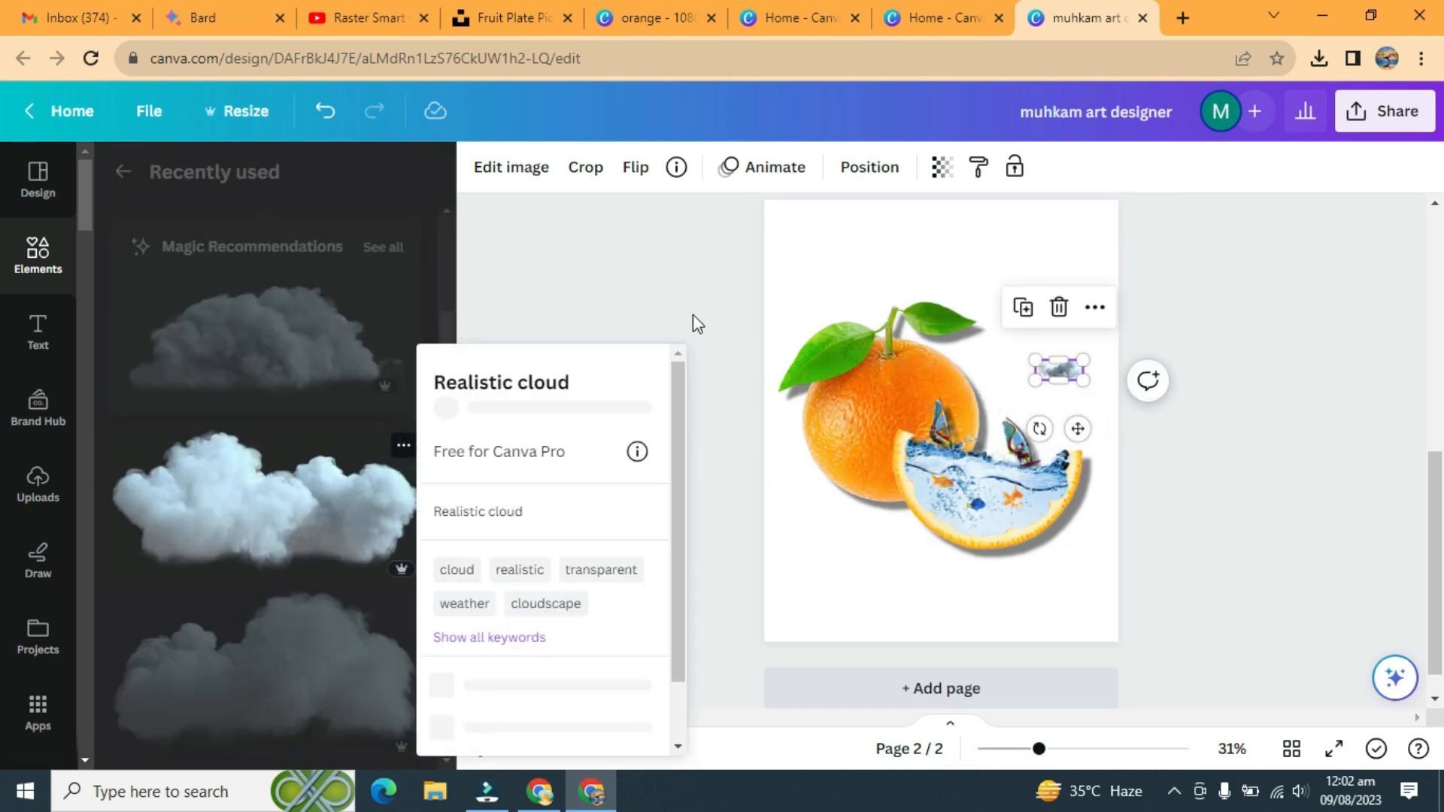
left_click(261, 503)
left_click_drag(1083, 349, 840, 471)
left_click_drag(839, 535, 994, 438)
Add a third realistic cloud, shrink it and arrange it slightly above and between the other two clouds
scroll(387, 554, "down", 5)
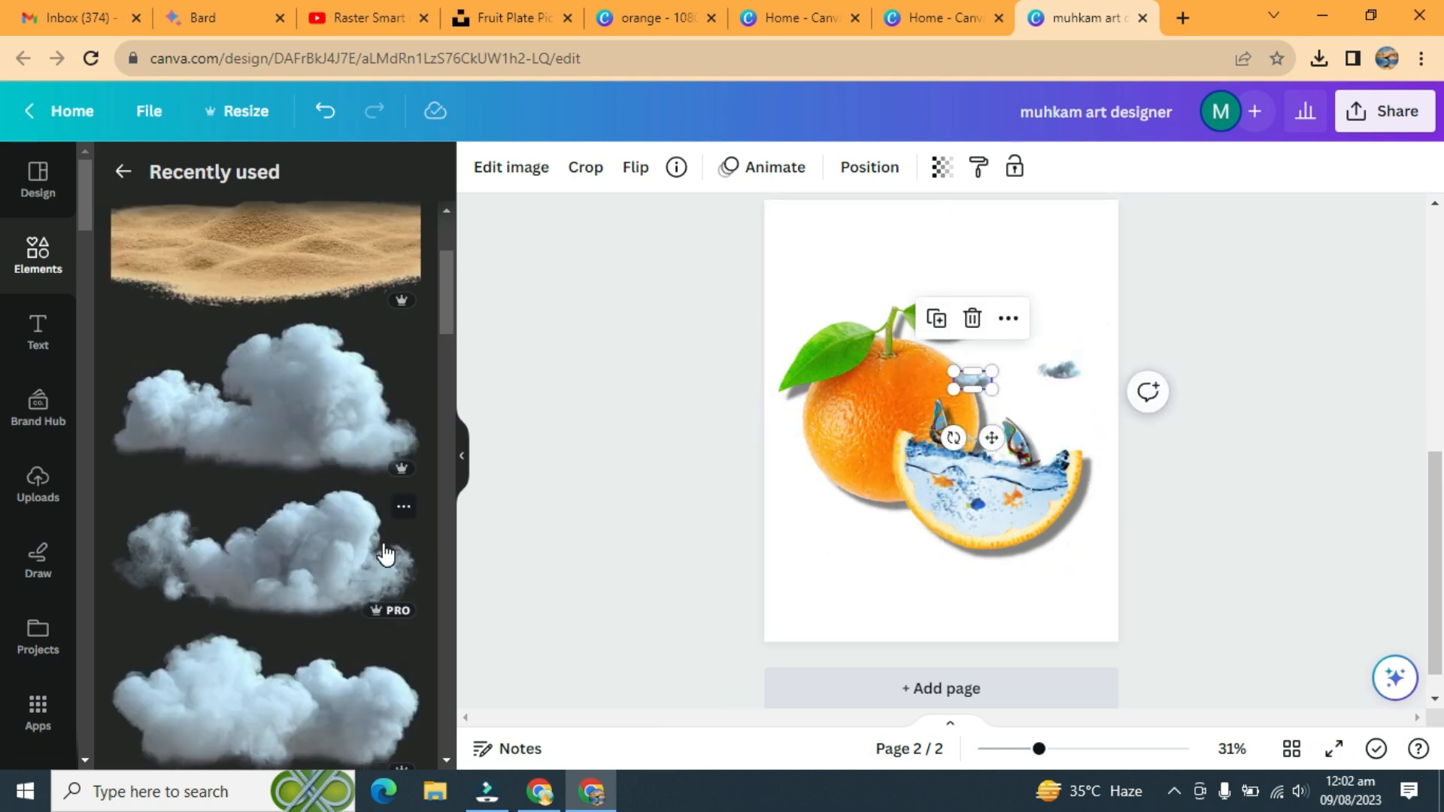
left_click(320, 369)
left_click_drag(799, 500, 1017, 407)
left_click(1250, 381)
left_click(1010, 363)
left_click_drag(1022, 410, 1080, 397)
left_click(1210, 377)
left_click(1212, 393)
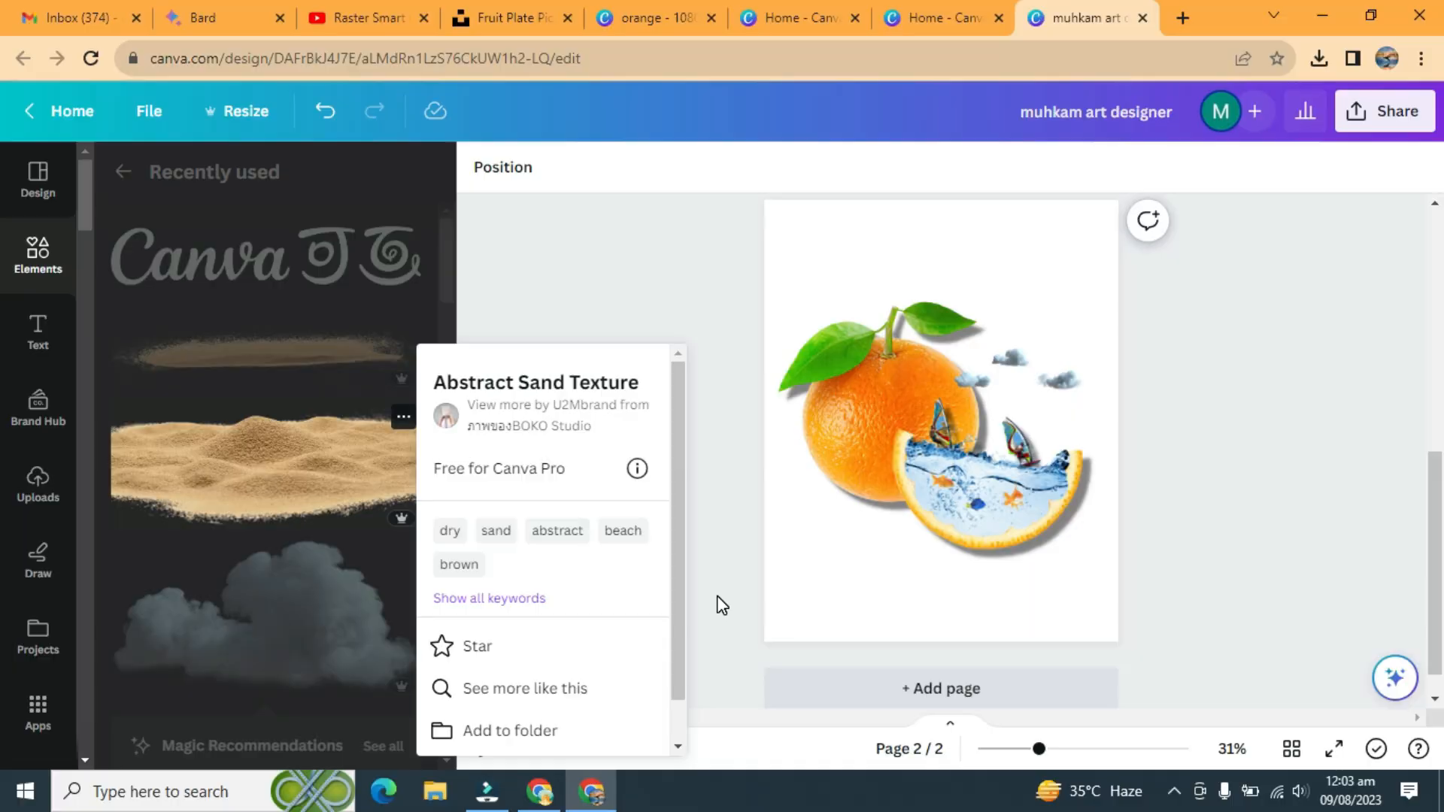
Add the "Abstract Sand Texture" element, enlarge it past the page width, tilt it slightly and place it along the page bottom
left_click(421, 390)
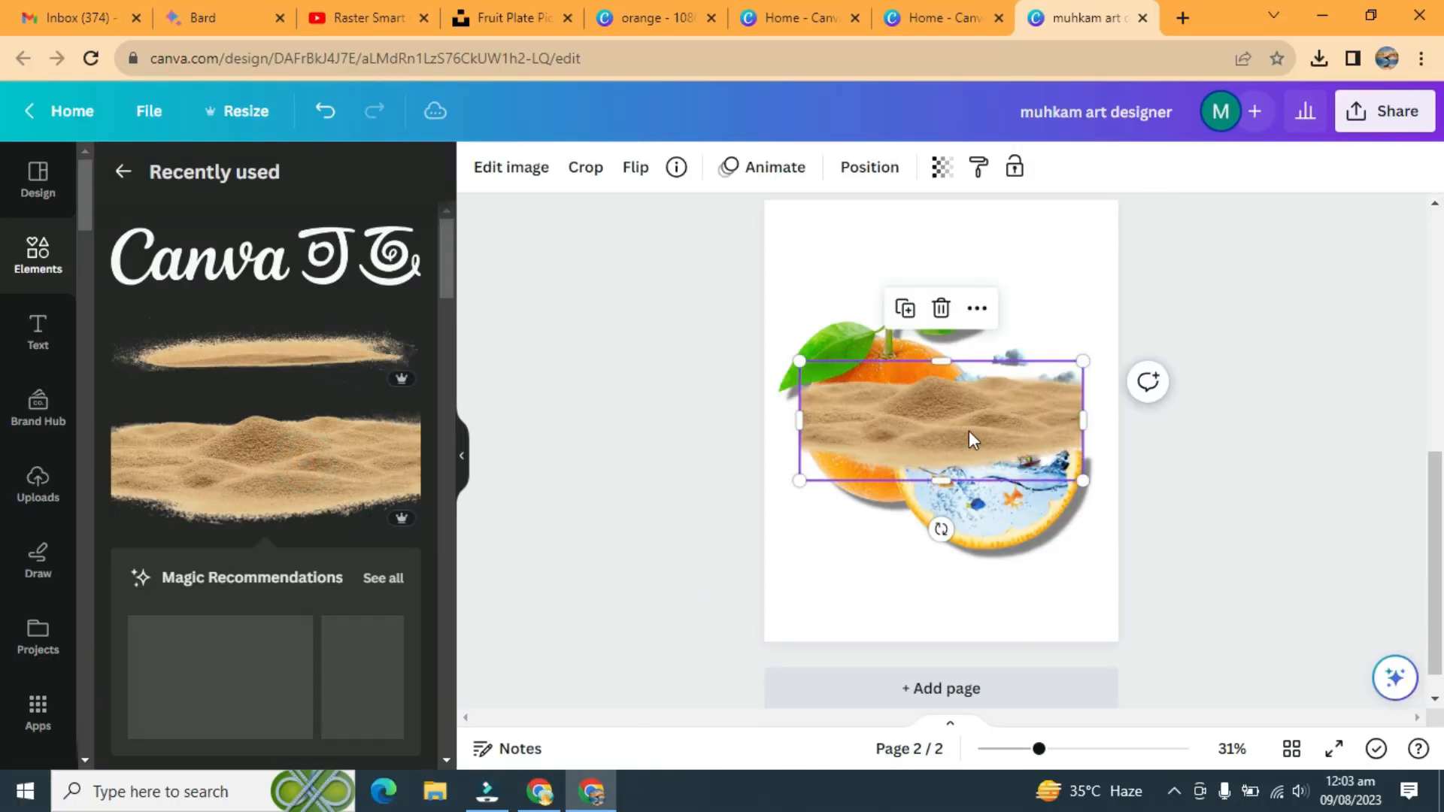
left_click_drag(801, 480, 753, 500)
left_click_drag(1086, 461, 1086, 599)
left_click_drag(1177, 593, 1183, 619)
left_click_drag(1099, 601, 1074, 626)
left_click_drag(1122, 552, 1136, 536)
Duplicate the sand, move the copy up over the fruit, flip it and enlarge it to about 1487 × 631 px
left_click(910, 474)
left_click_drag(935, 589, 923, 488)
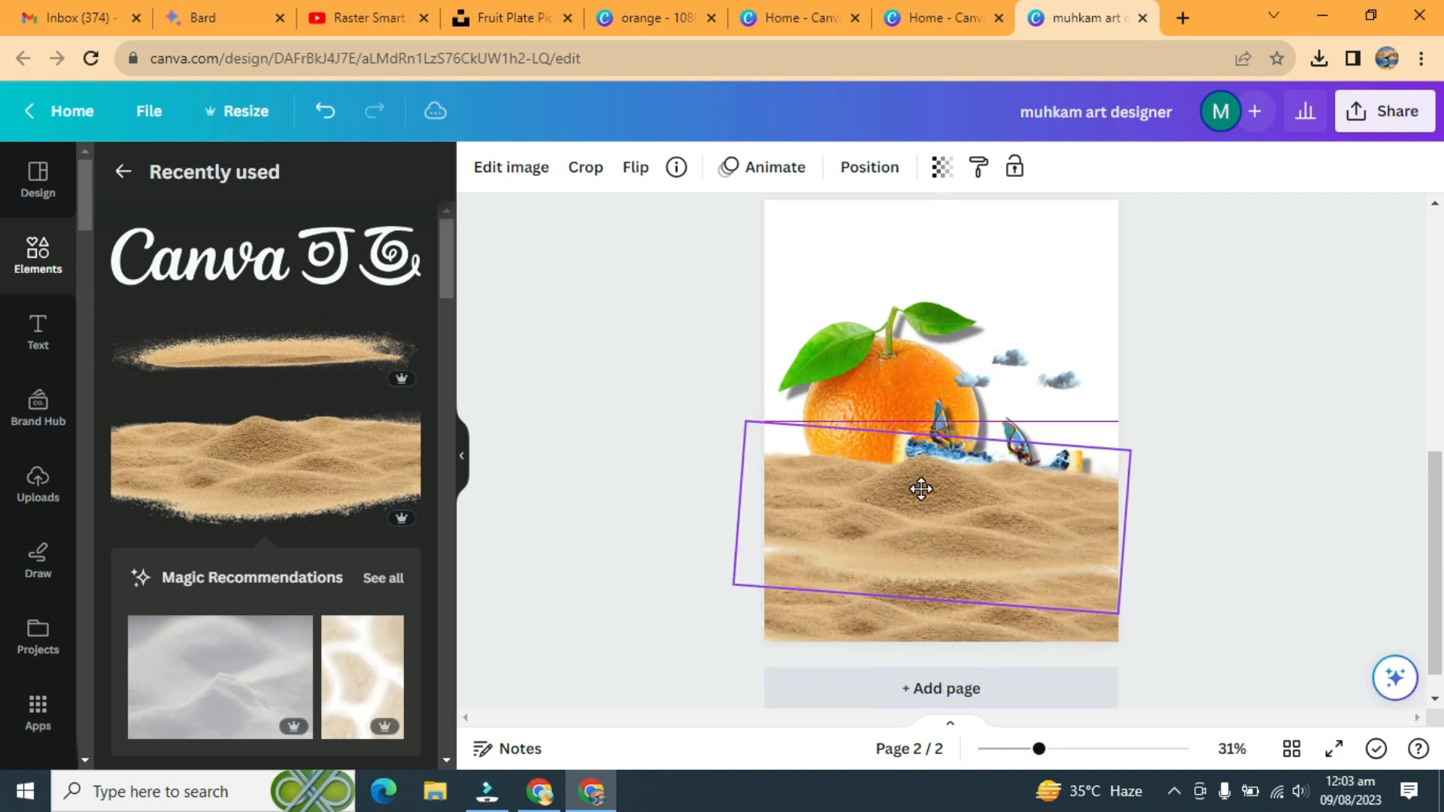
left_click(636, 169)
left_click(693, 224)
left_click_drag(746, 422, 674, 387)
left_click_drag(1115, 612, 1135, 622)
mouse_move(1087, 529)
left_mouse_down()
mouse_move(1103, 538)
mouse_move(1104, 523)
left_mouse_up()
Send the upper sand copy behind everything and enlarge it to about 1549 × 658 px
left_click(882, 169)
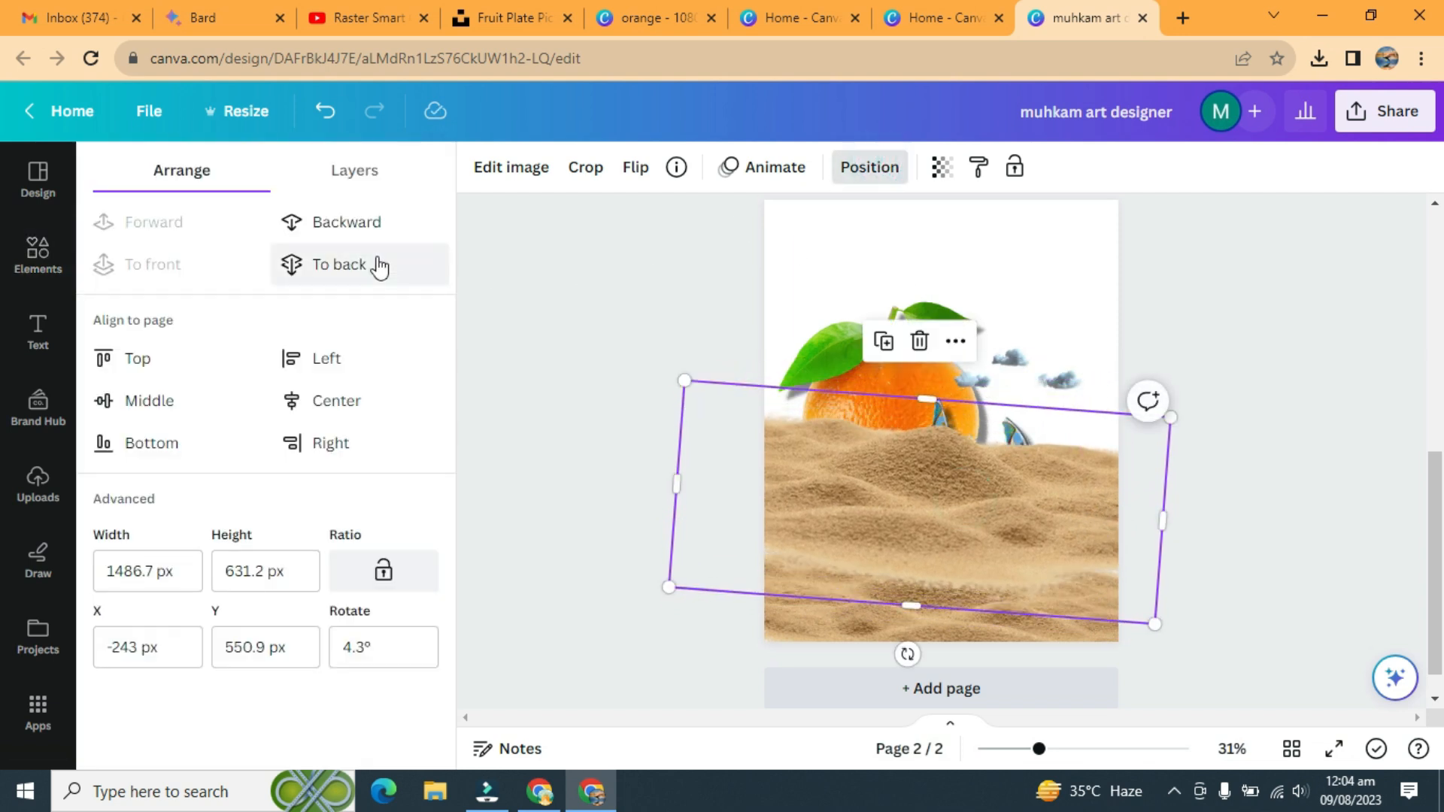
left_click(339, 264)
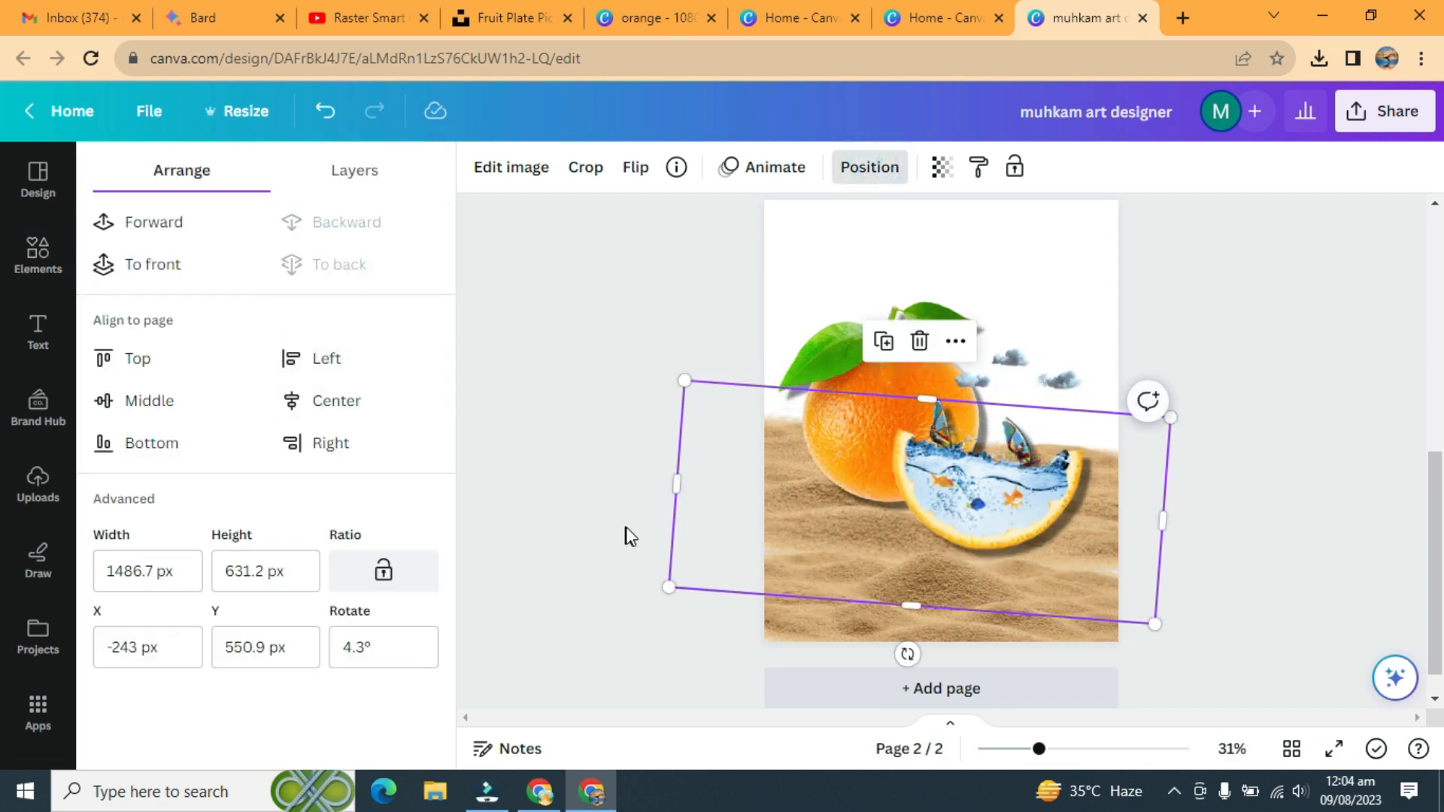
left_click_drag(1172, 417, 1184, 414)
left_click_drag(685, 378, 669, 376)
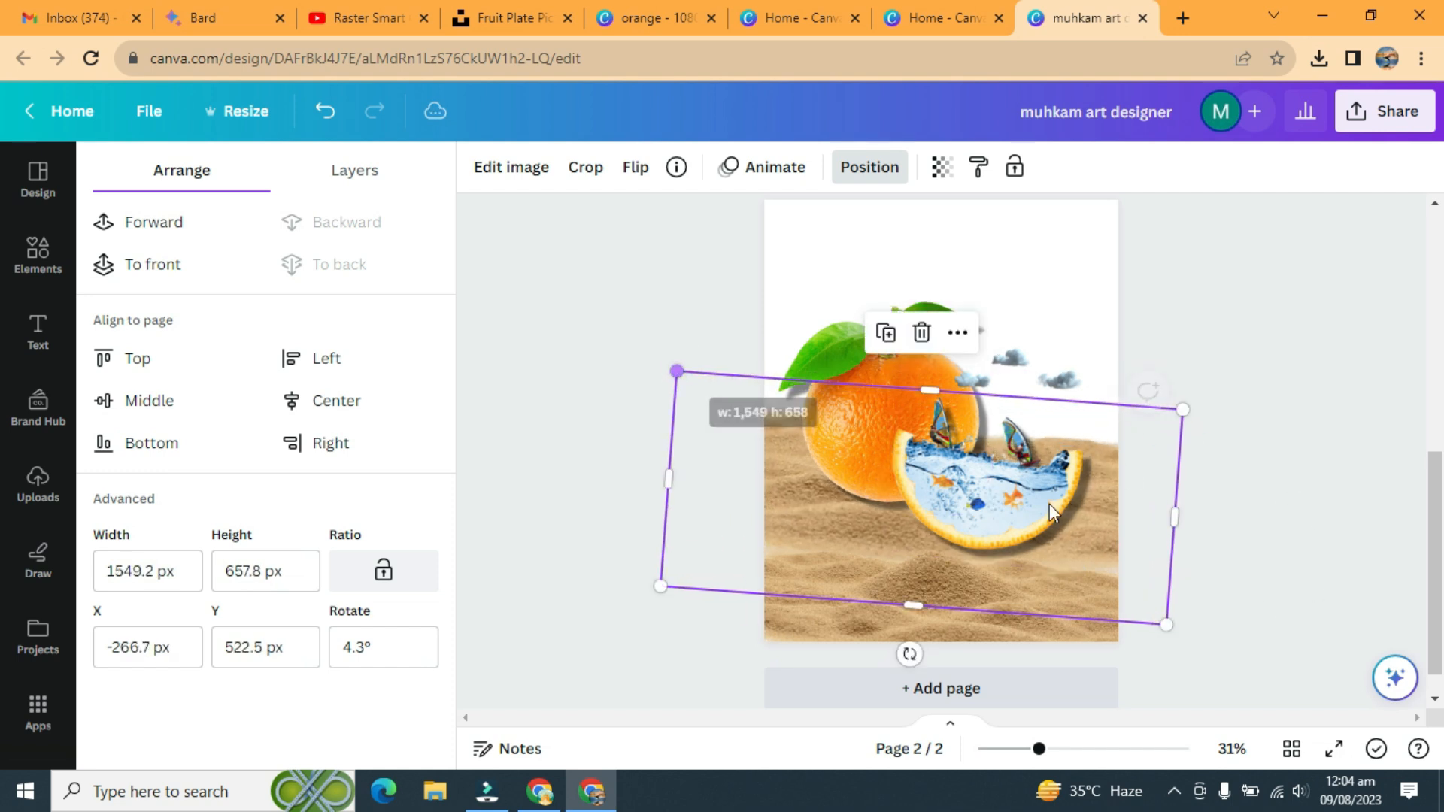
left_click(1354, 484)
Enlarge the lower sand layer slightly so it extends further past the page's left edge
left_click_drag(1038, 748, 1062, 755)
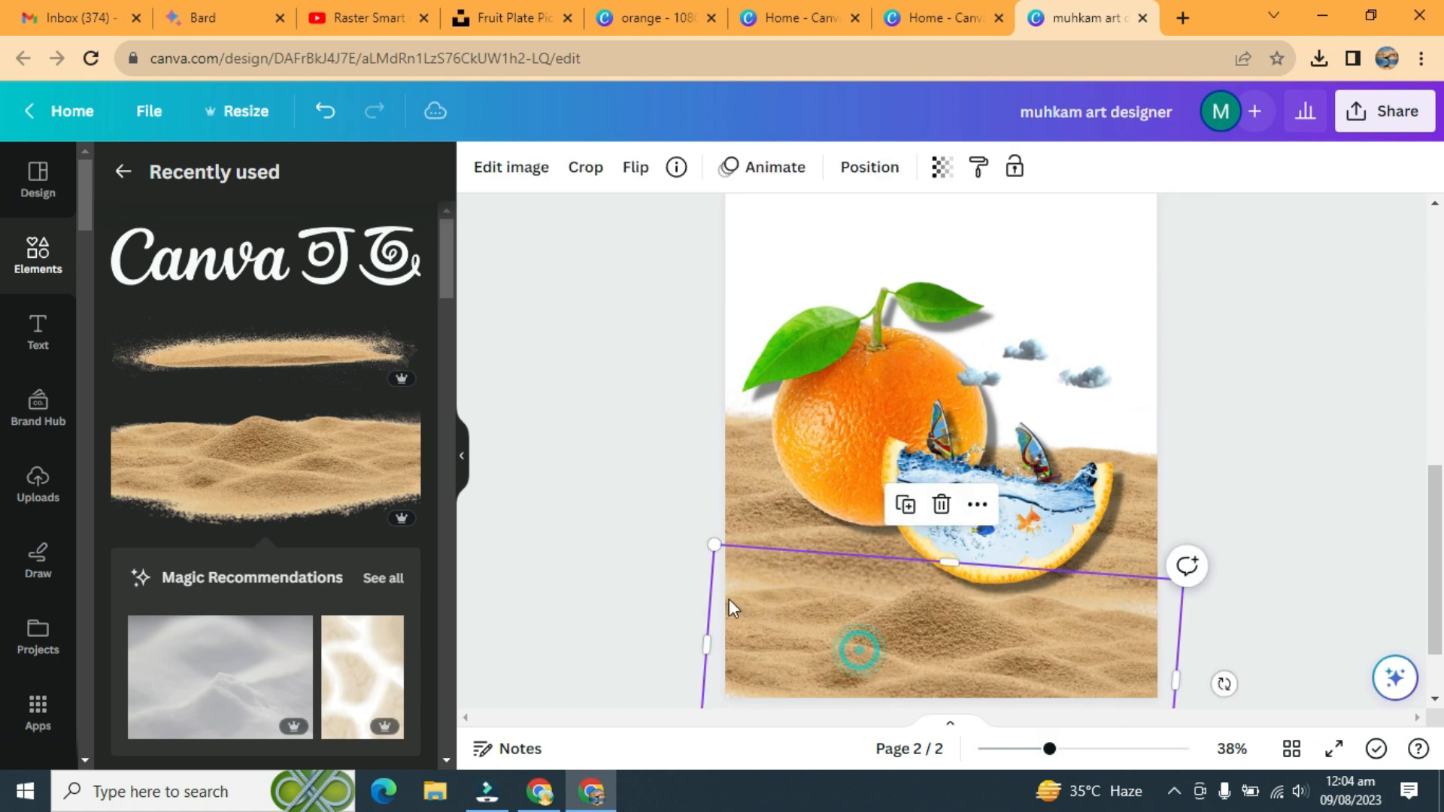
left_click_drag(715, 544, 706, 532)
scroll(1270, 576, "down", 2)
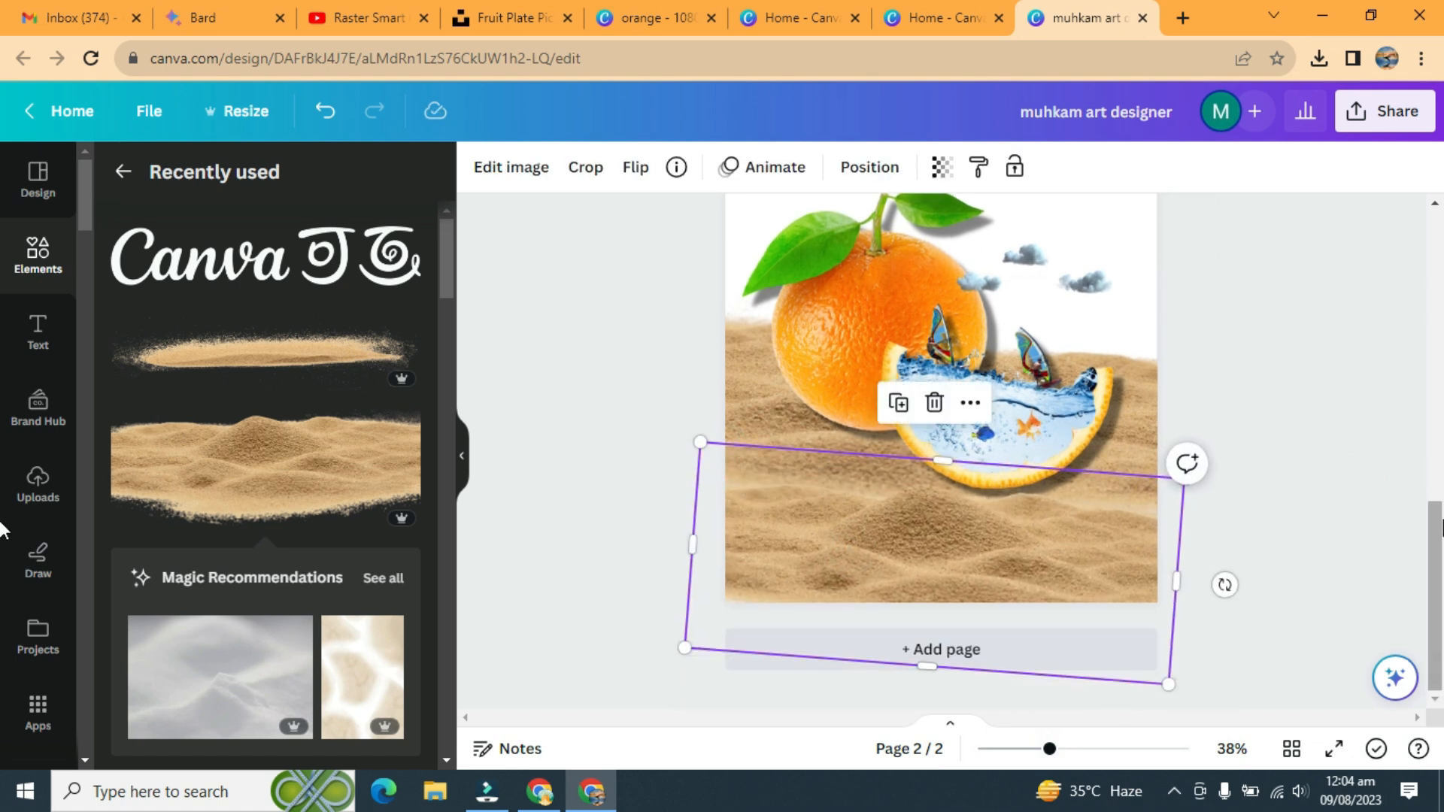
left_click(737, 359)
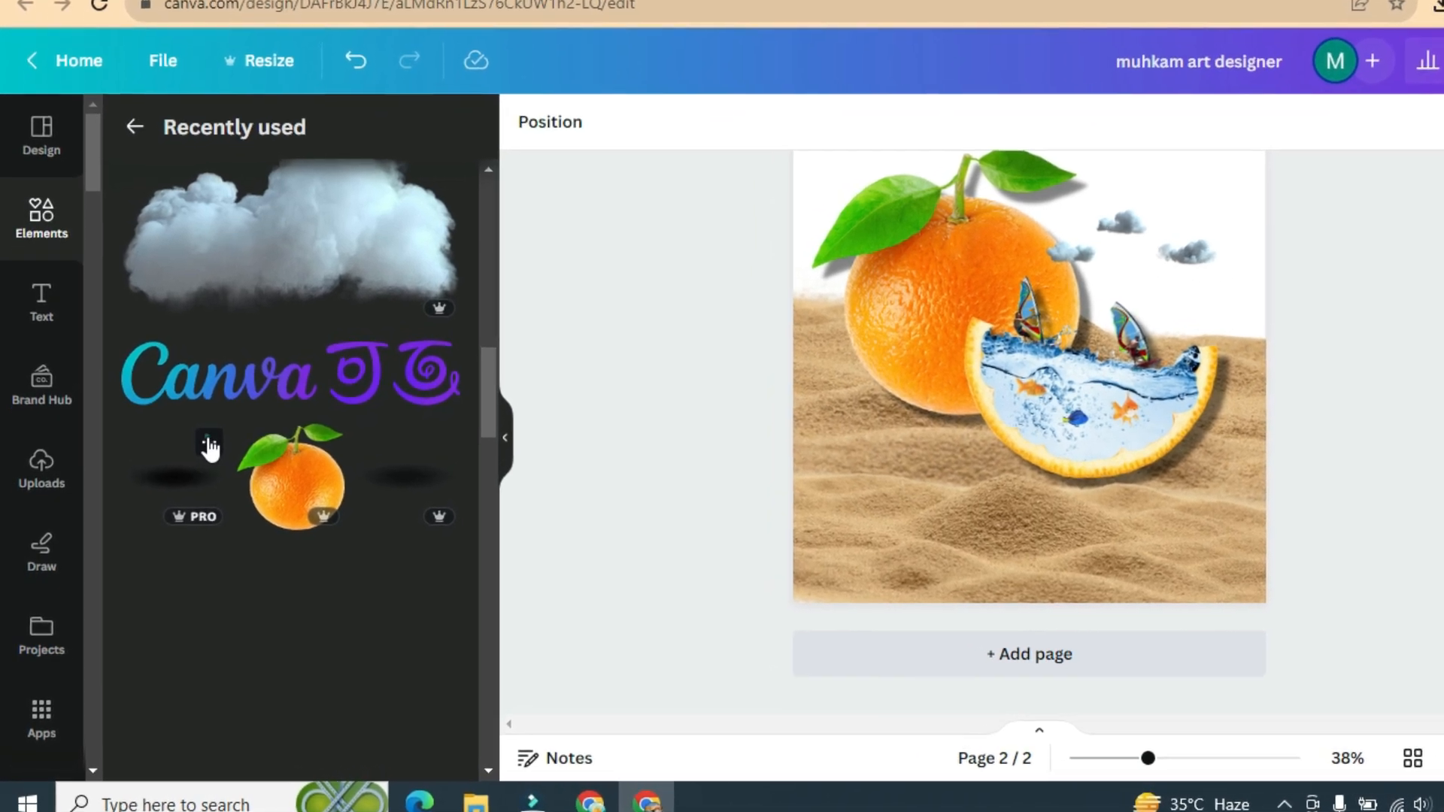
Add the oval "Shadow effect" element beneath the orange slice, rotate it about 6.9° and move it one layer backward
left_click(204, 452)
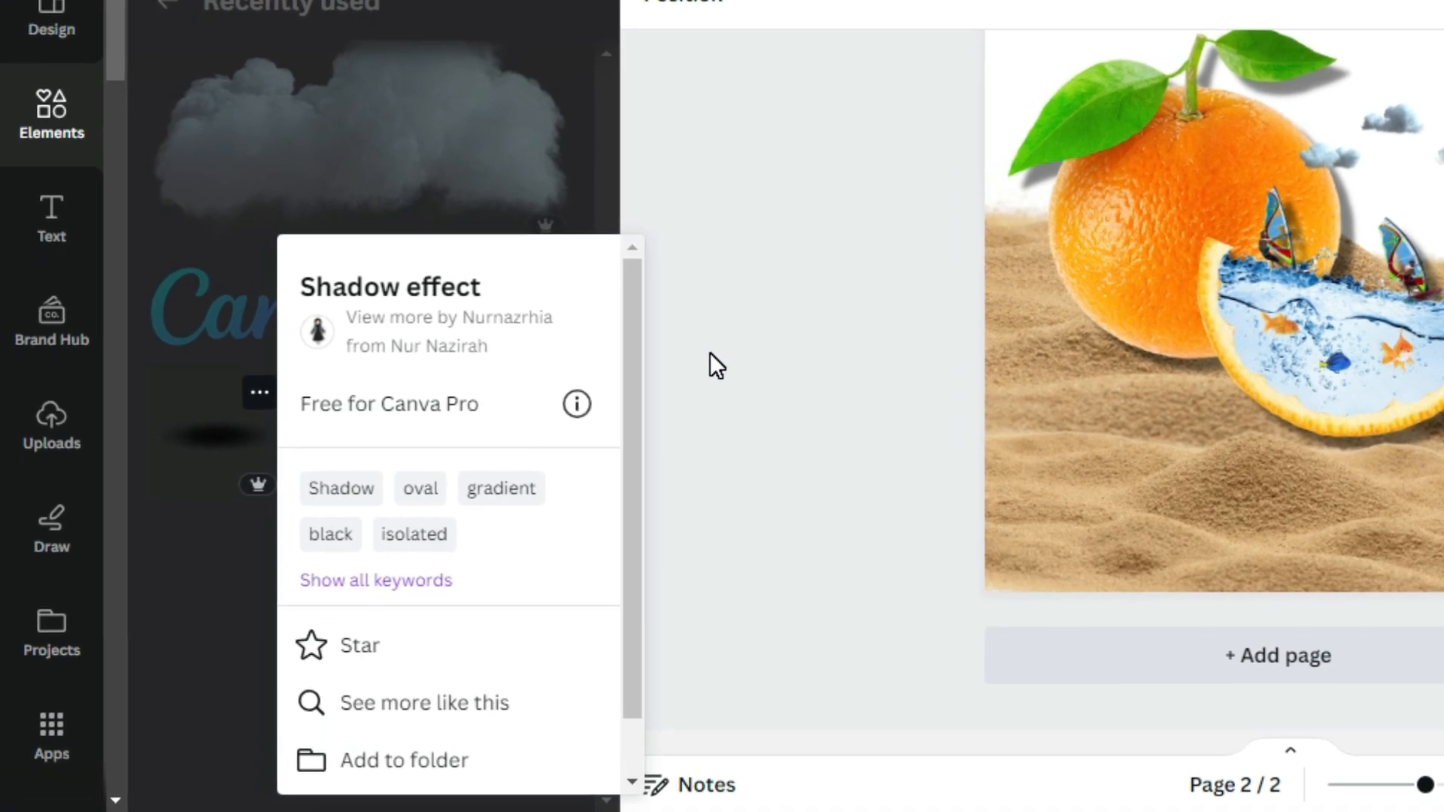
left_click(710, 352)
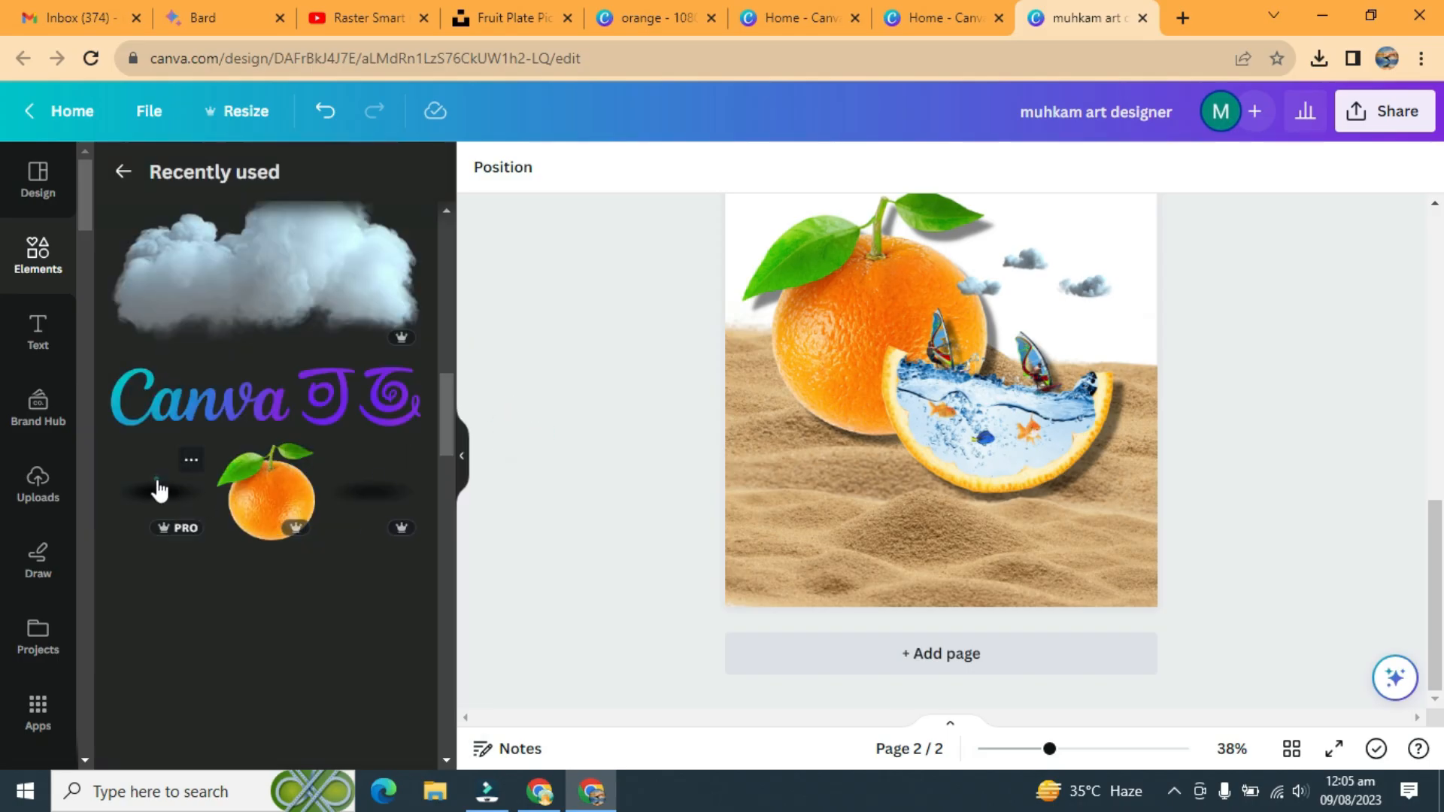
left_click_drag(159, 490, 1015, 504)
left_click_drag(1024, 593, 1017, 594)
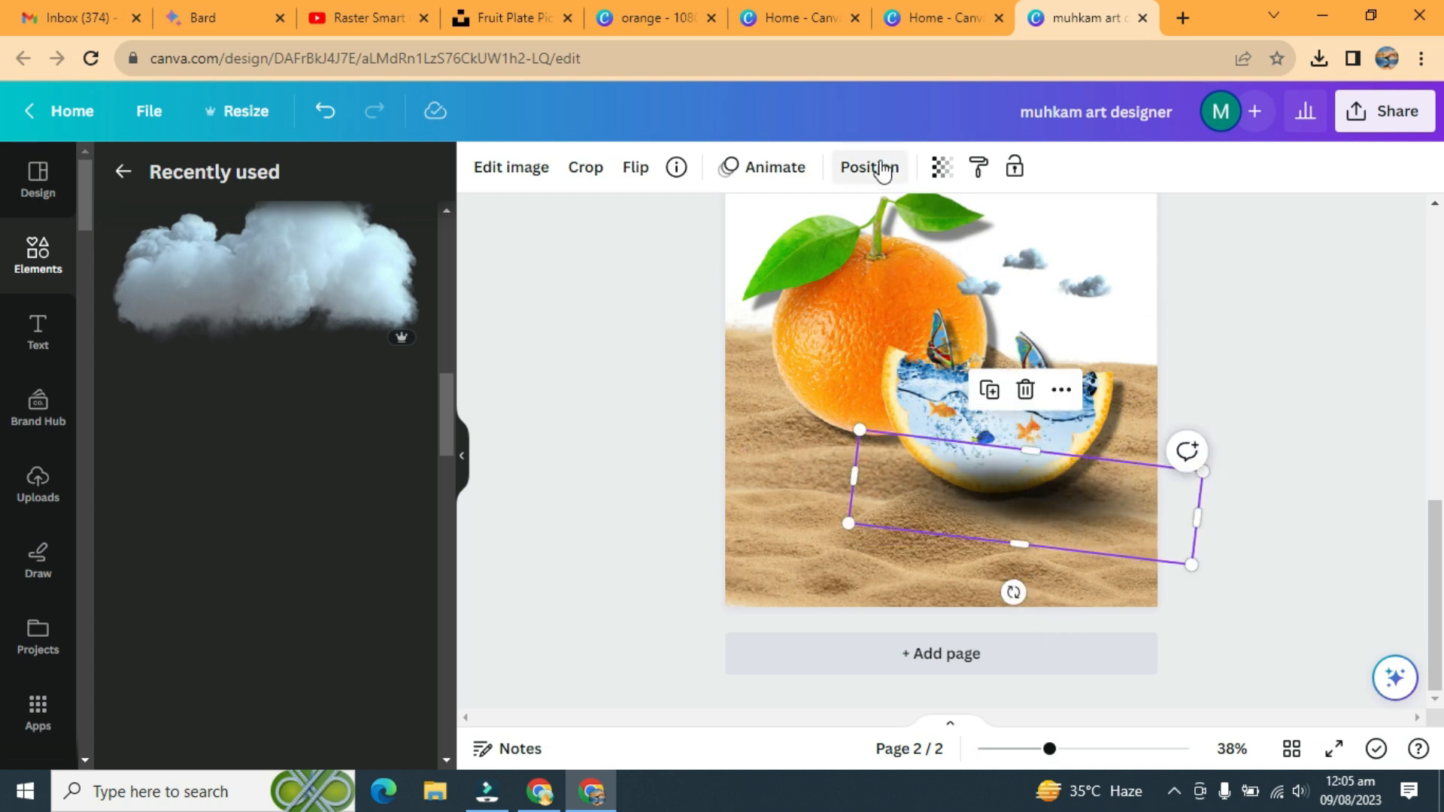
left_click(872, 167)
left_click(339, 219)
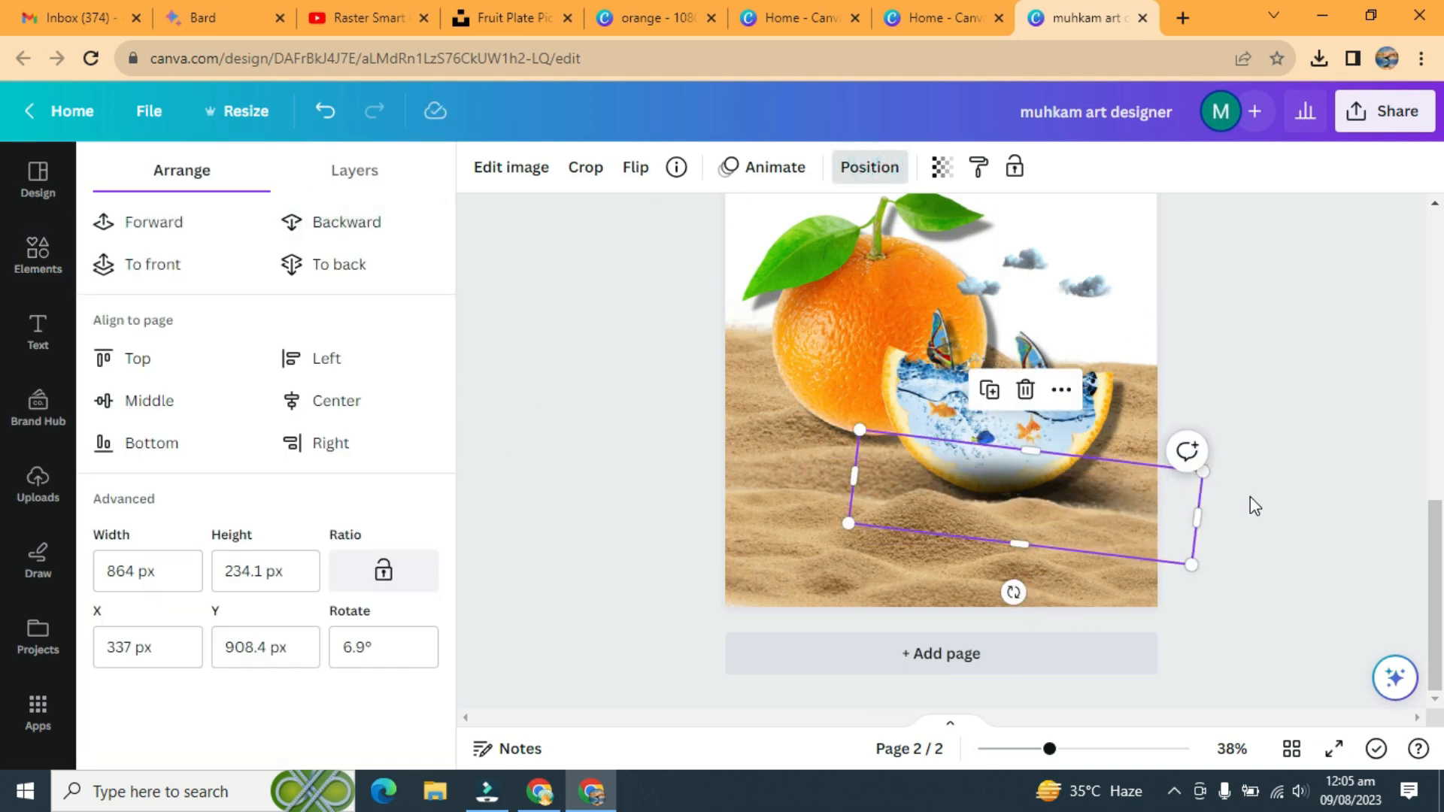
Scale the slice's shadow down to about 812 × 220 px and layer it behind the orange slice
left_click_drag(1154, 477, 1162, 476)
left_click_drag(856, 524, 863, 520)
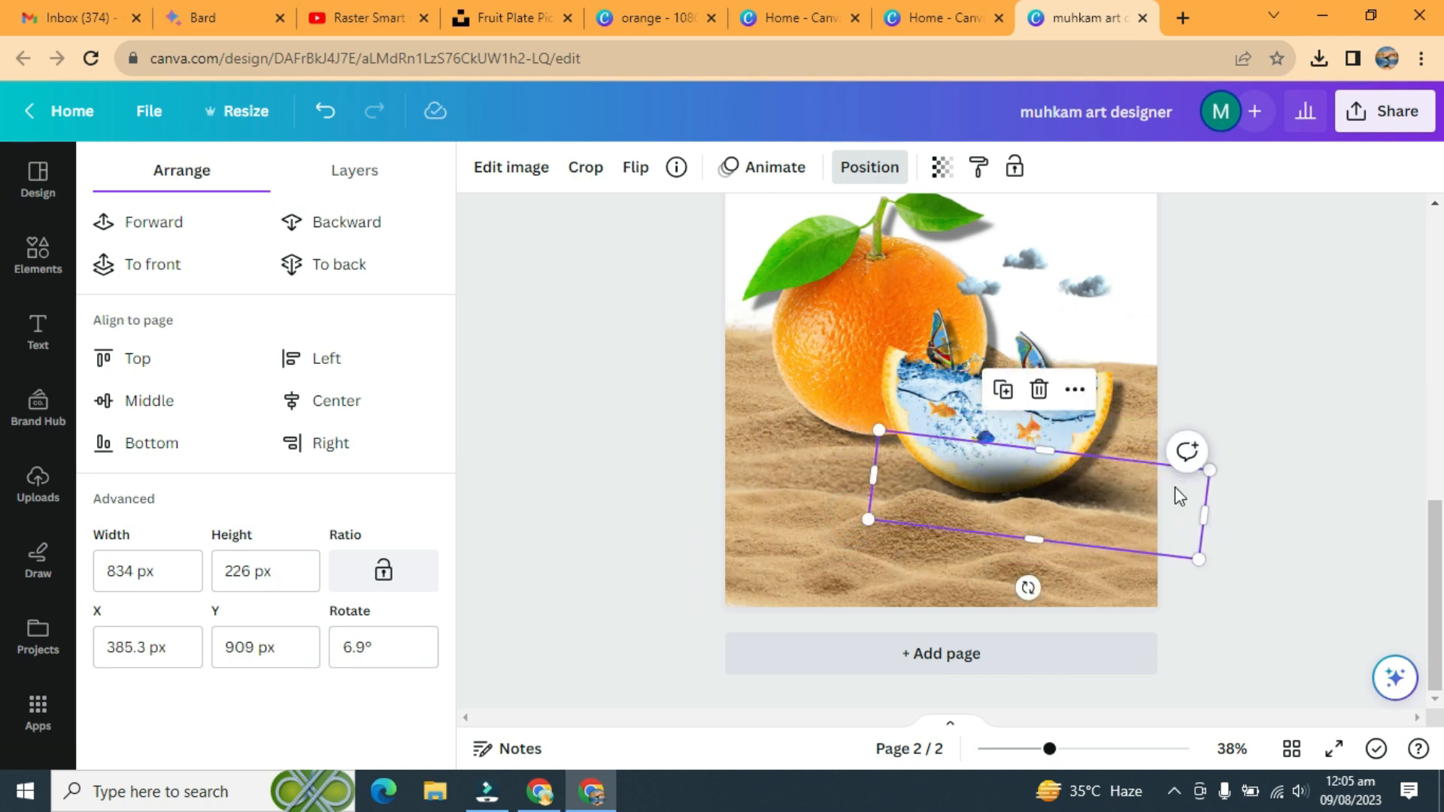
left_click_drag(1193, 563, 1185, 563)
left_click(1337, 450)
left_click(1040, 480)
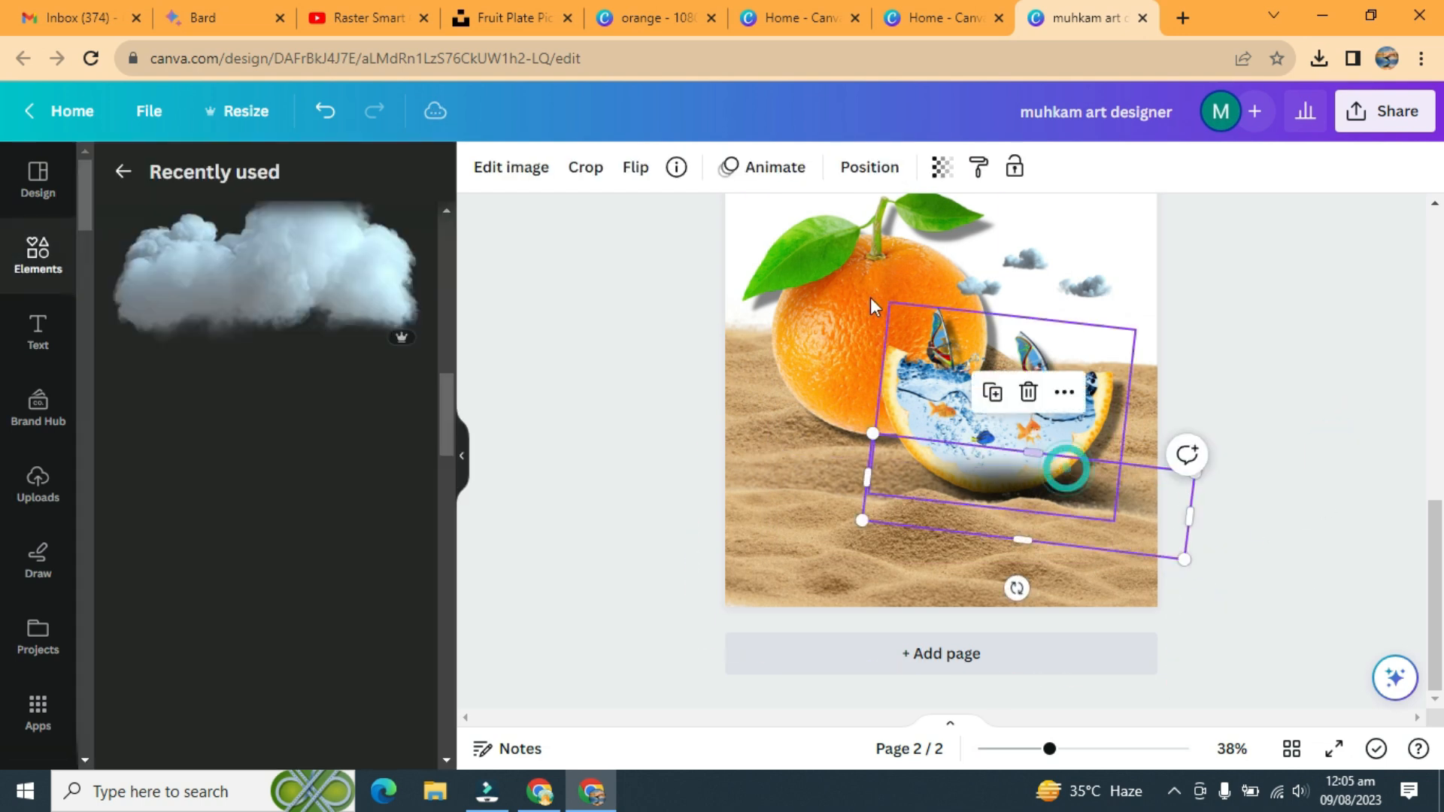
left_click(869, 167)
left_click(352, 220)
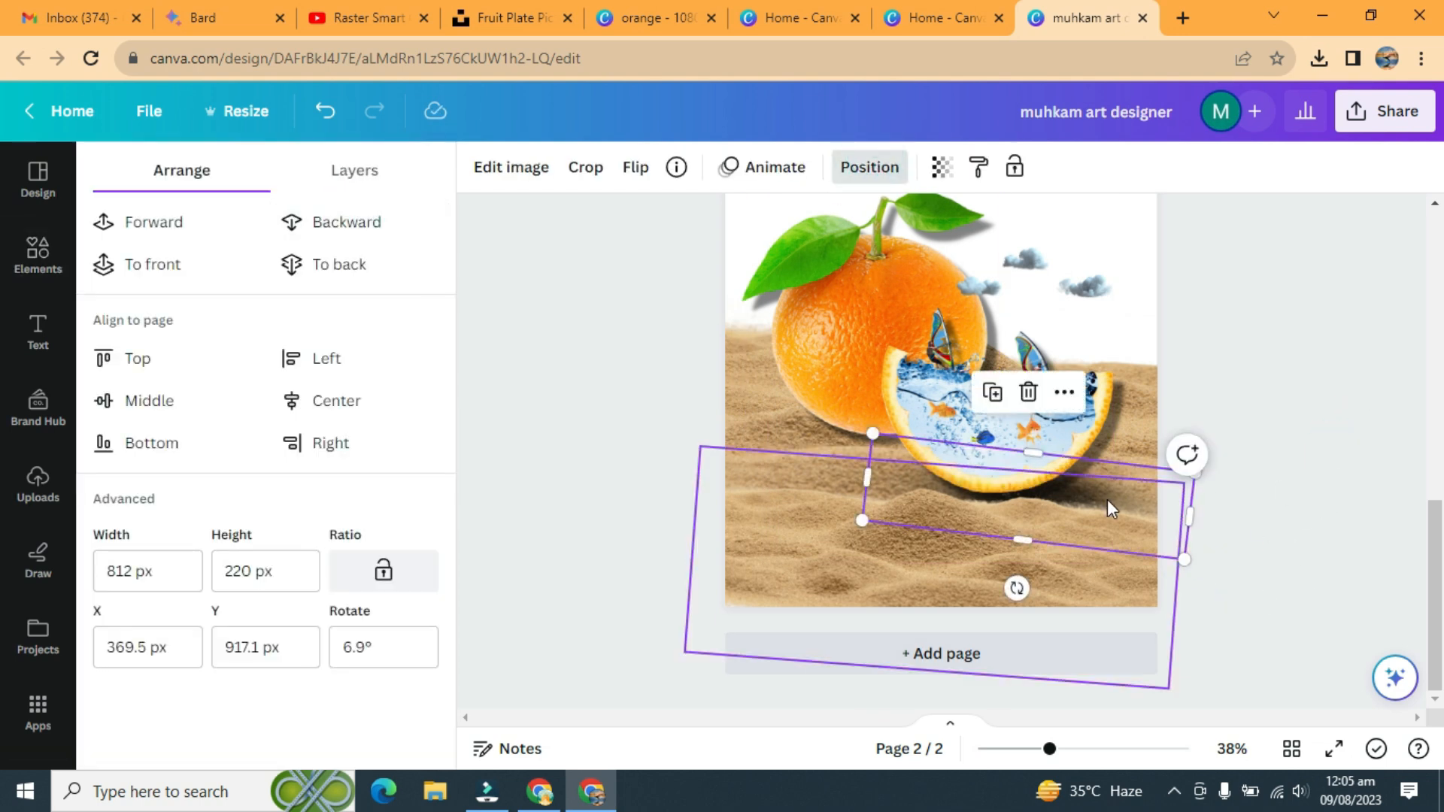
Place a copy of the shadow under the whole orange, rotate it about 17.2°, layer it behind the orange and resize it slightly
left_click_drag(1031, 527, 860, 468)
left_click_drag(844, 522, 832, 523)
left_click(342, 226)
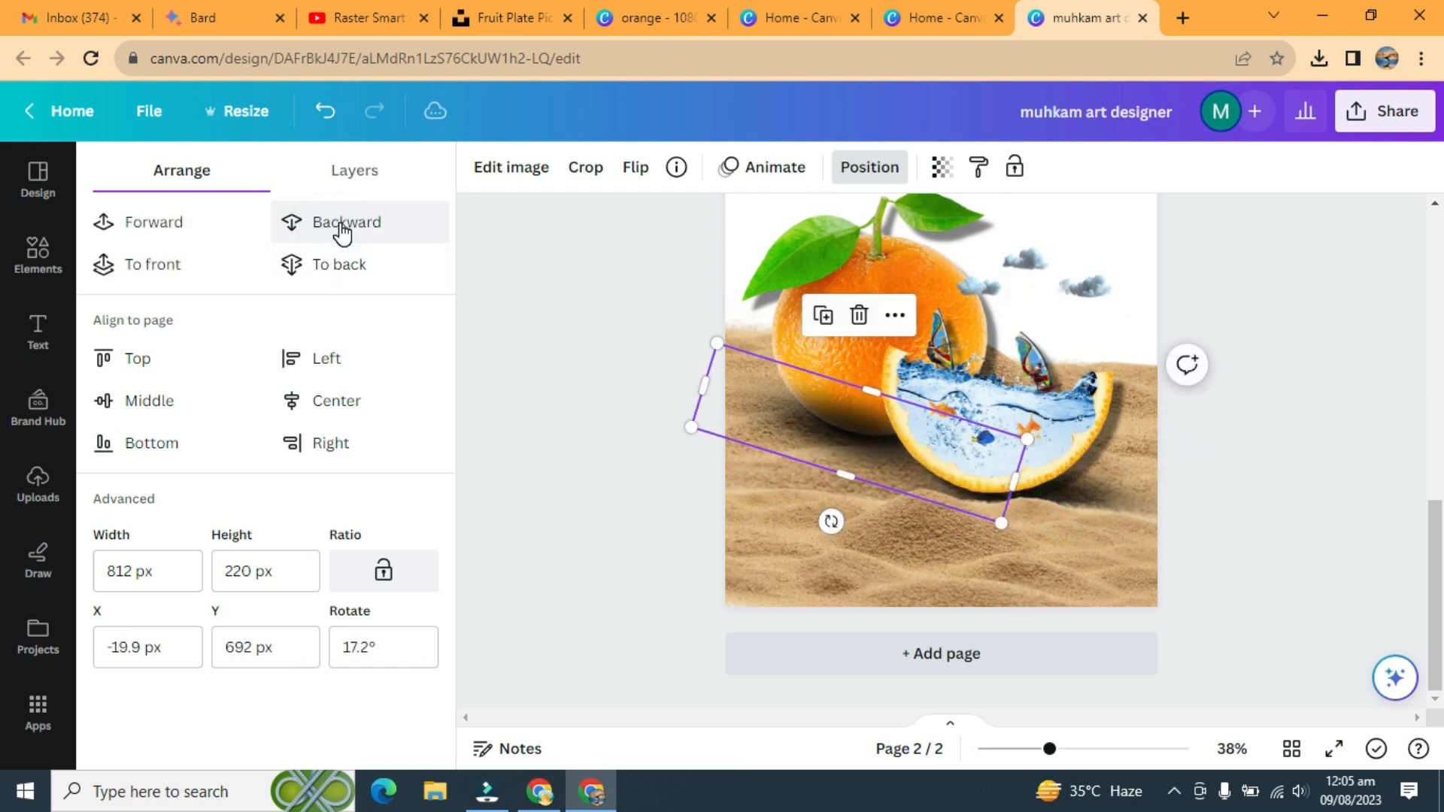
left_click_drag(1000, 520, 982, 509)
left_click_drag(719, 340, 722, 325)
left_click(1321, 354)
Enlarge the front sand layer slightly and readjust its position along the page bottom
left_click(1005, 575)
left_click_drag(1006, 575, 994, 587)
left_click_drag(689, 659, 669, 670)
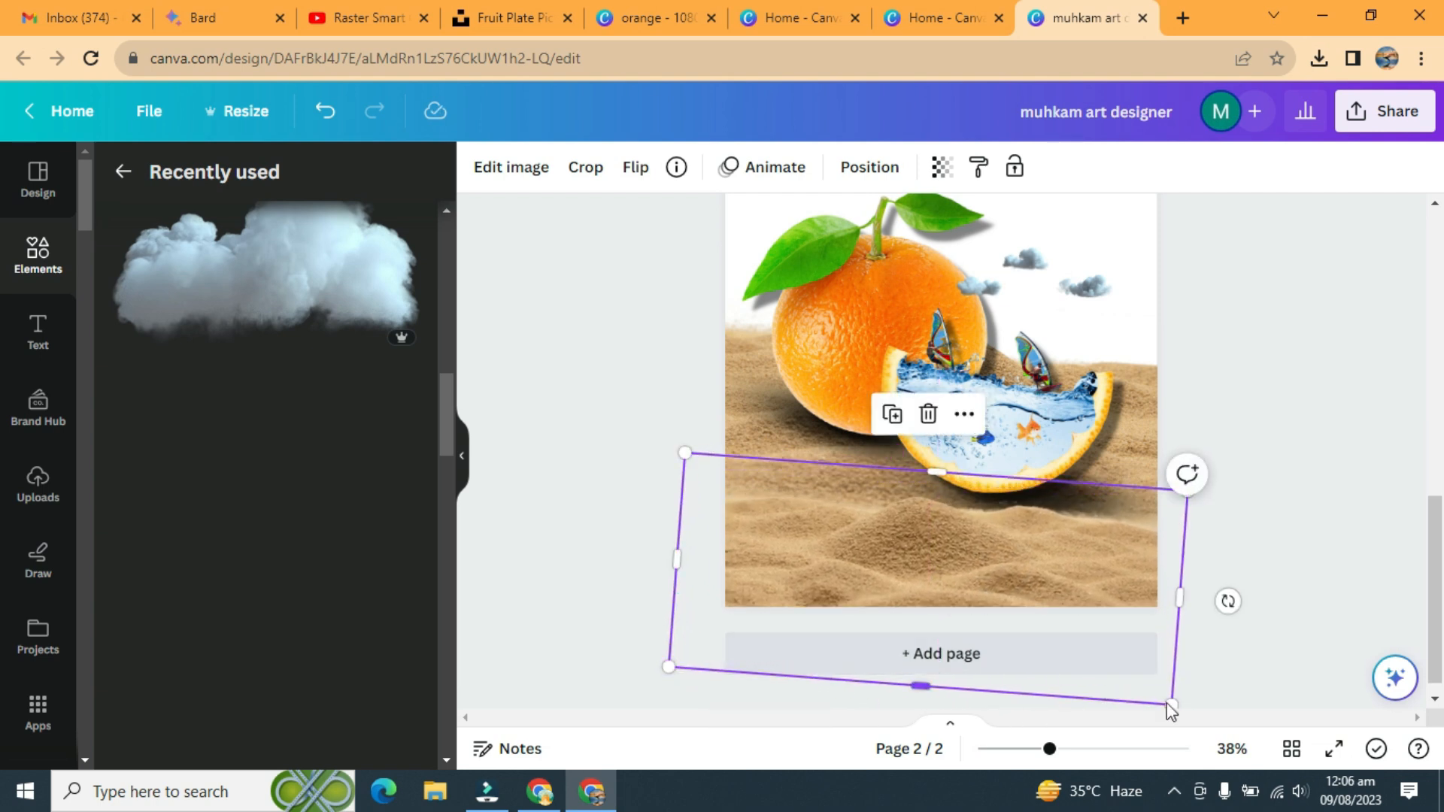
left_click_drag(1107, 600, 1096, 588)
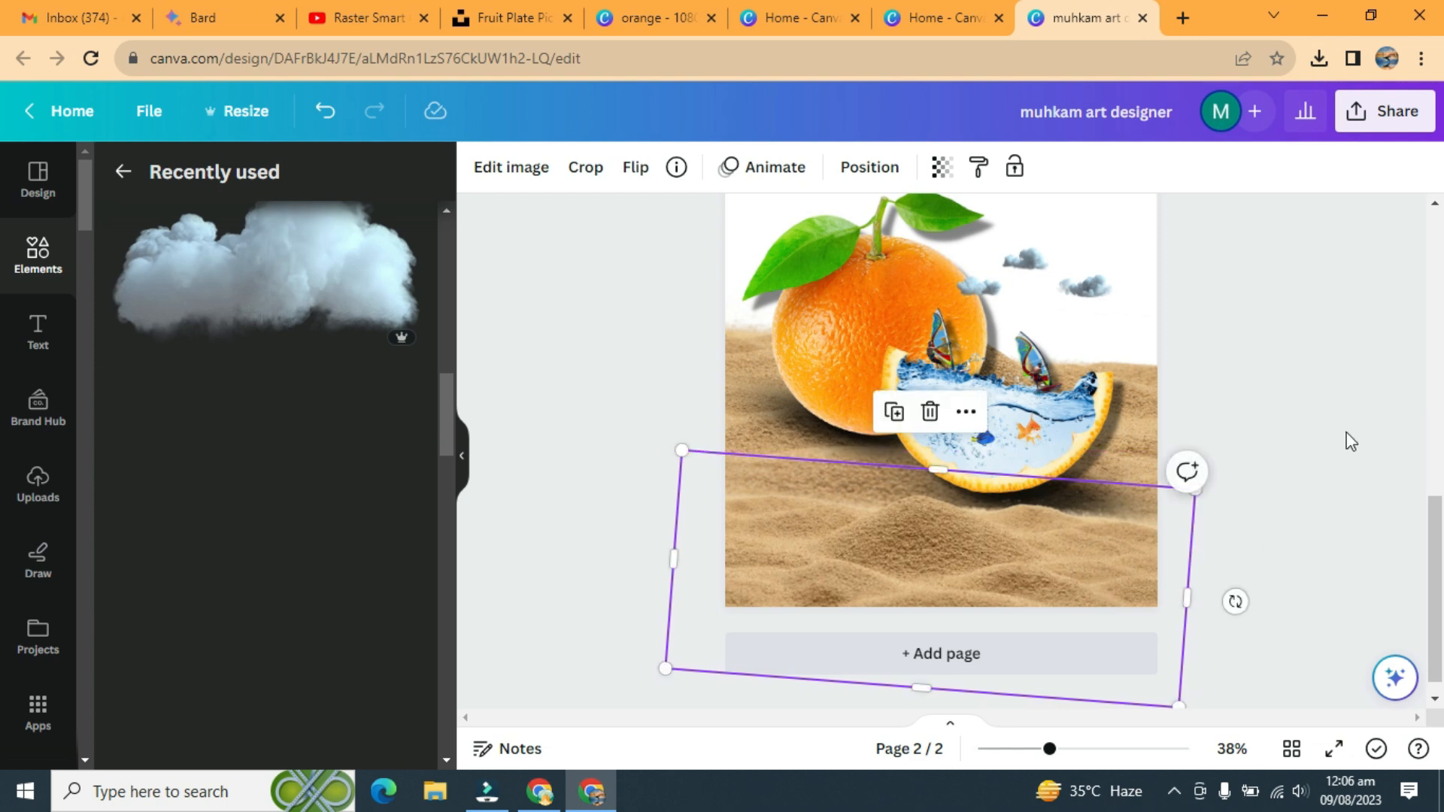
left_click(1273, 460)
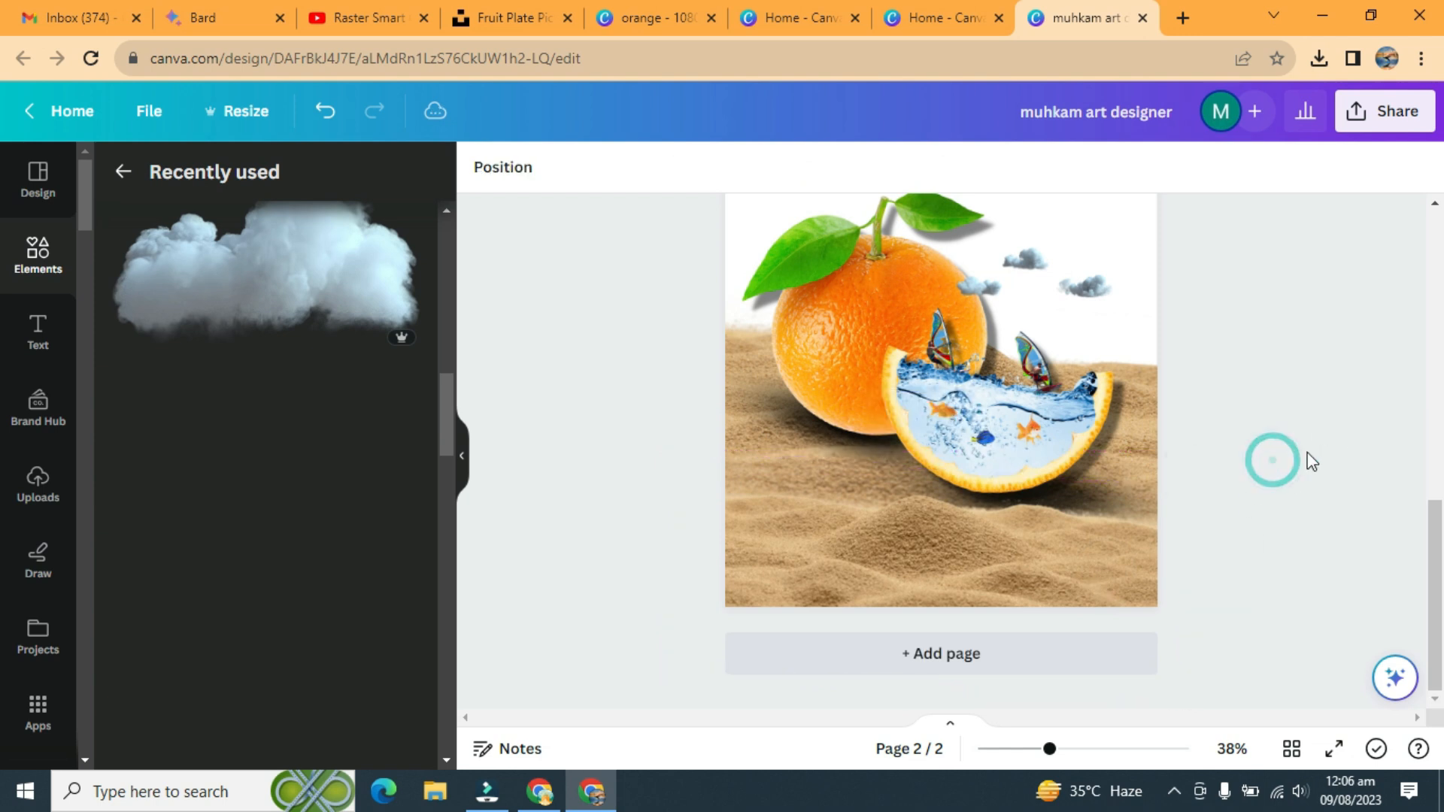
Paste the Canva logo onto page 2, shrink it and place it in the page's upper right corner
key("ctrl+v")
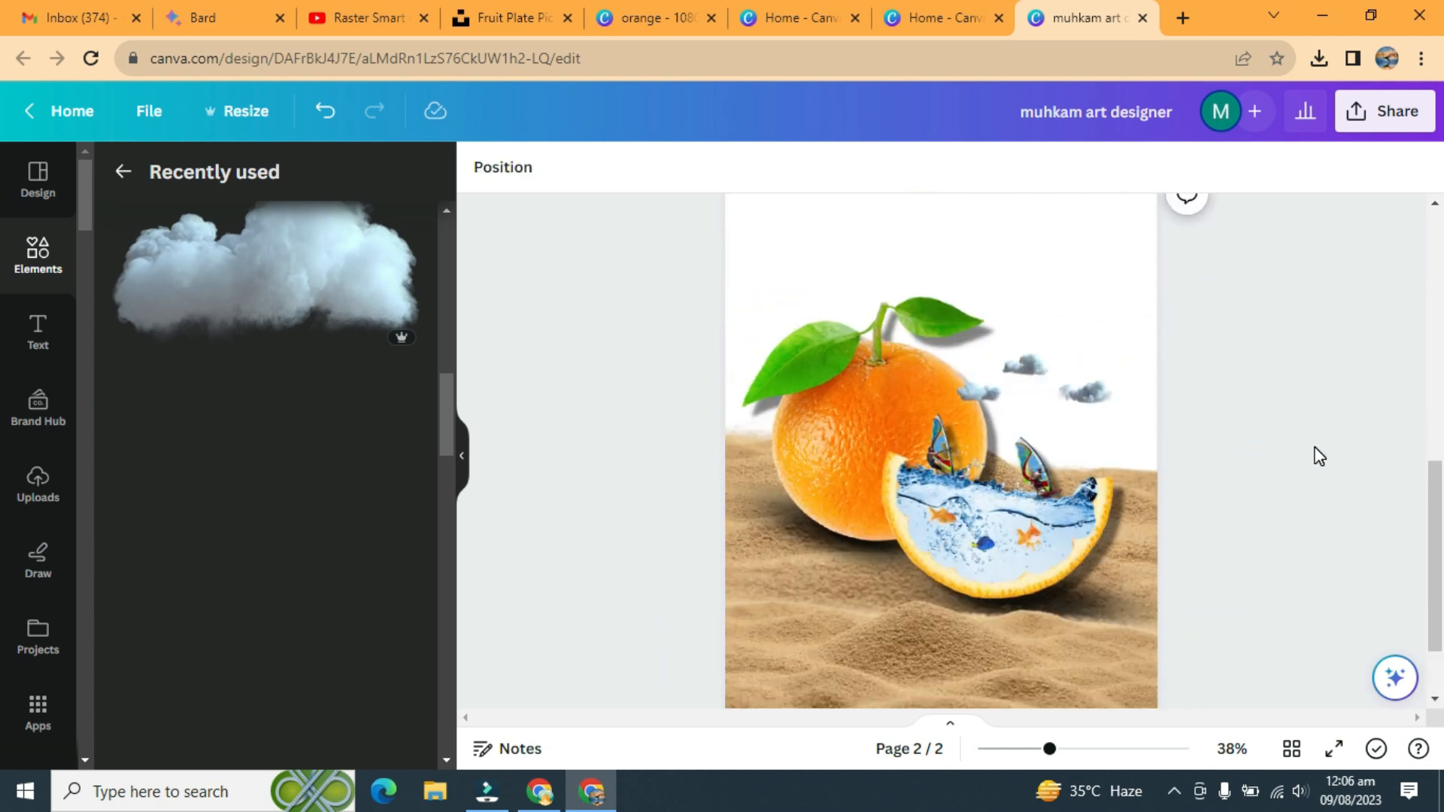
left_click_drag(1115, 487, 971, 499)
left_click_drag(865, 489, 1039, 260)
left_click_drag(1145, 234, 1098, 213)
left_click(1294, 281)
Add the designer's credit line as a subheading in Arimo size 20 with wide letter spacing, centred near the page bottom
left_click(53, 350)
left_click(205, 510)
type("Muhkam ARtb Designer")
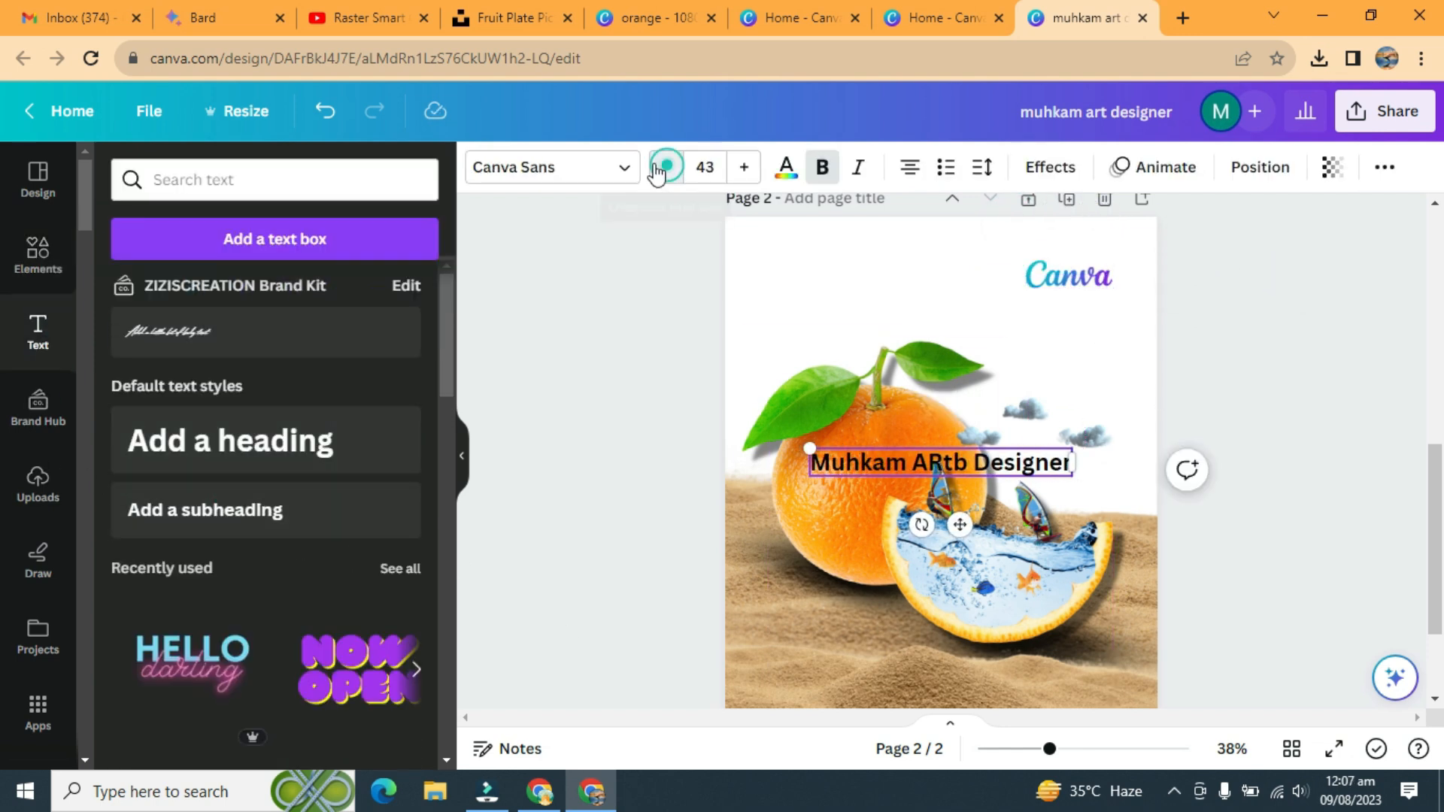
left_click(625, 167)
left_click(258, 583)
left_click(666, 167)
left_click_drag(971, 510, 945, 657)
left_click(981, 167)
left_click_drag(1028, 259, 1129, 258)
Colour the designer's credit line blue-violet to match the Canva logo
left_click(785, 178)
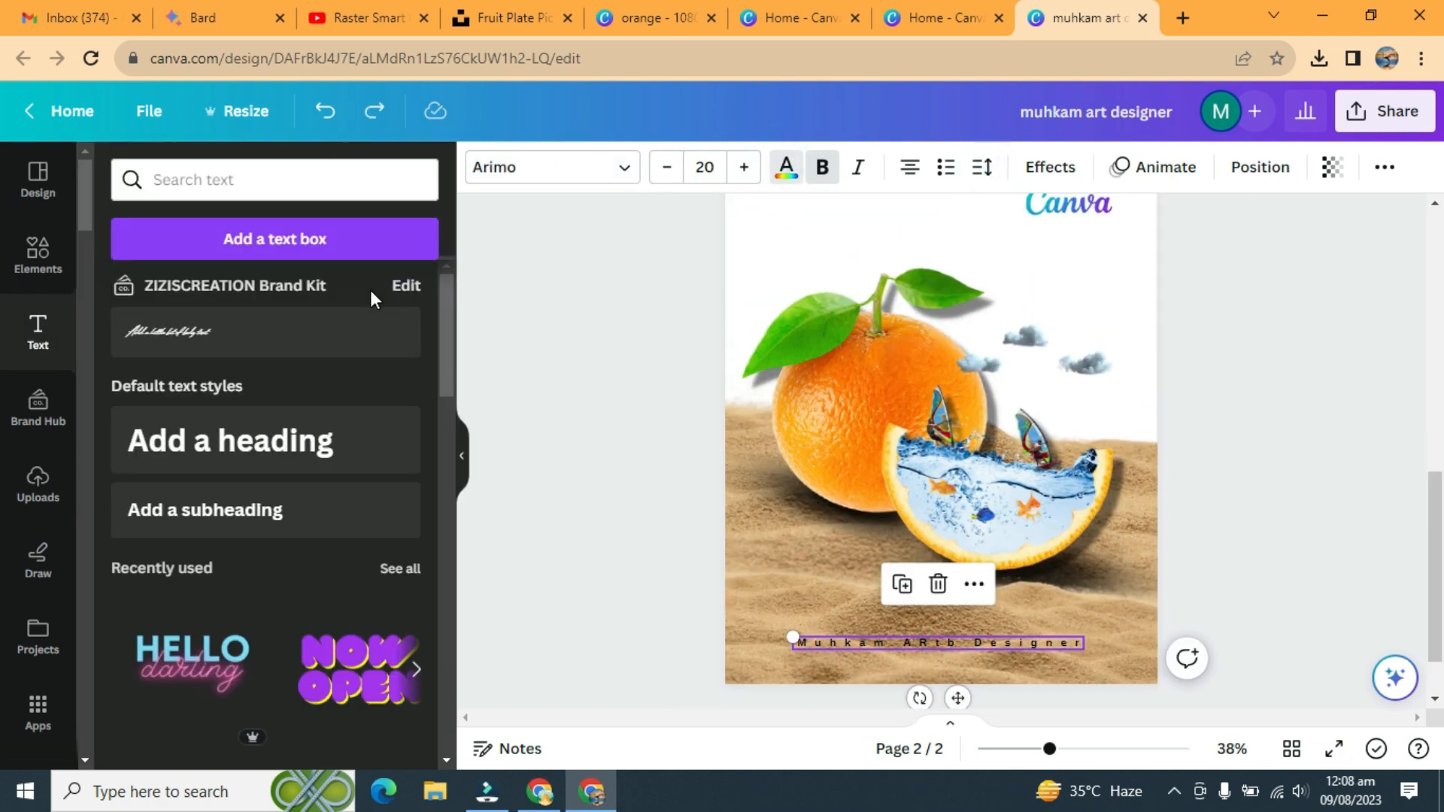
left_click(393, 511)
left_click(1084, 197)
left_click(124, 294)
left_click(124, 294)
left_click(345, 354)
Examine the finished page 2 composition in full-screen view
left_click(1274, 419)
scroll(1274, 419, "down", 3)
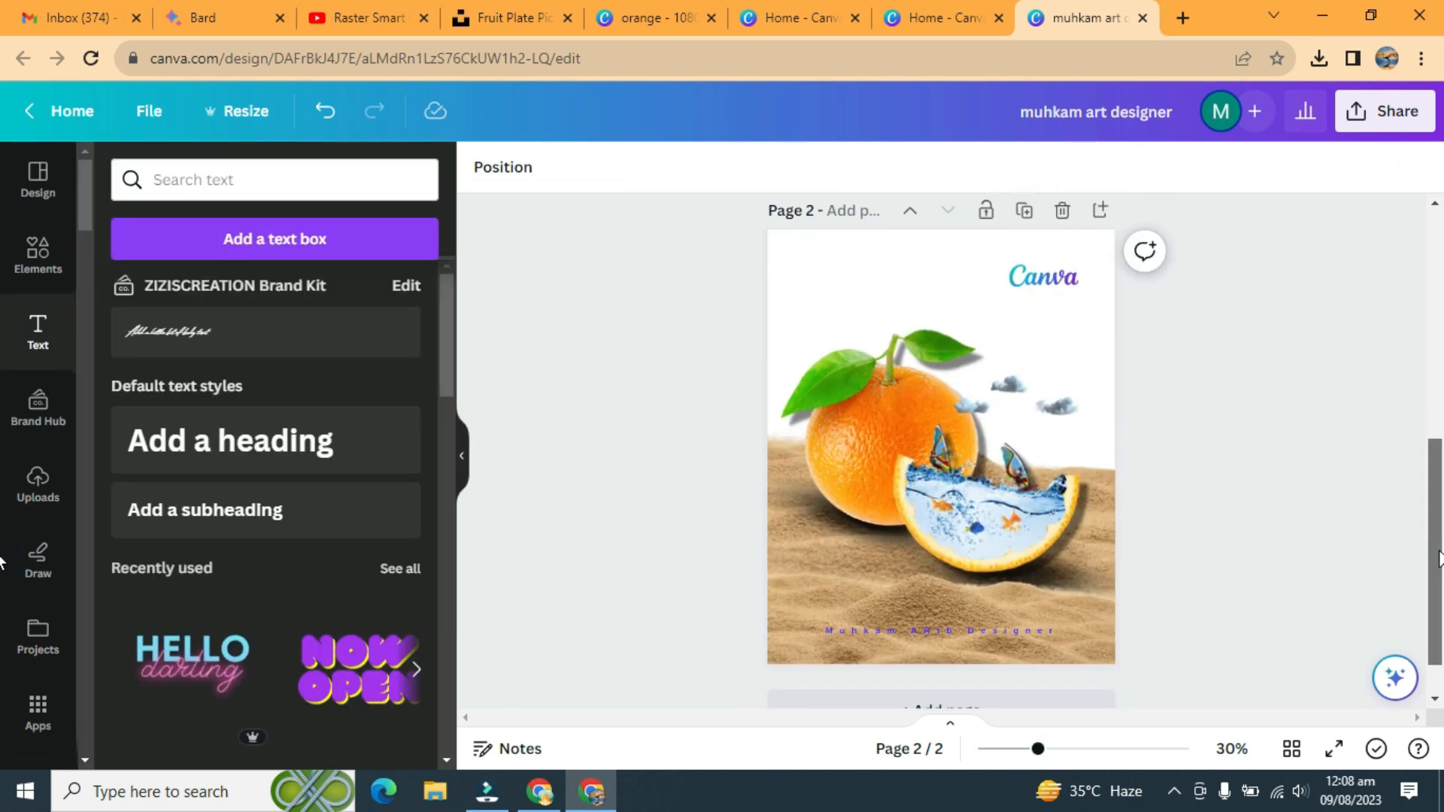
left_click(1334, 749)
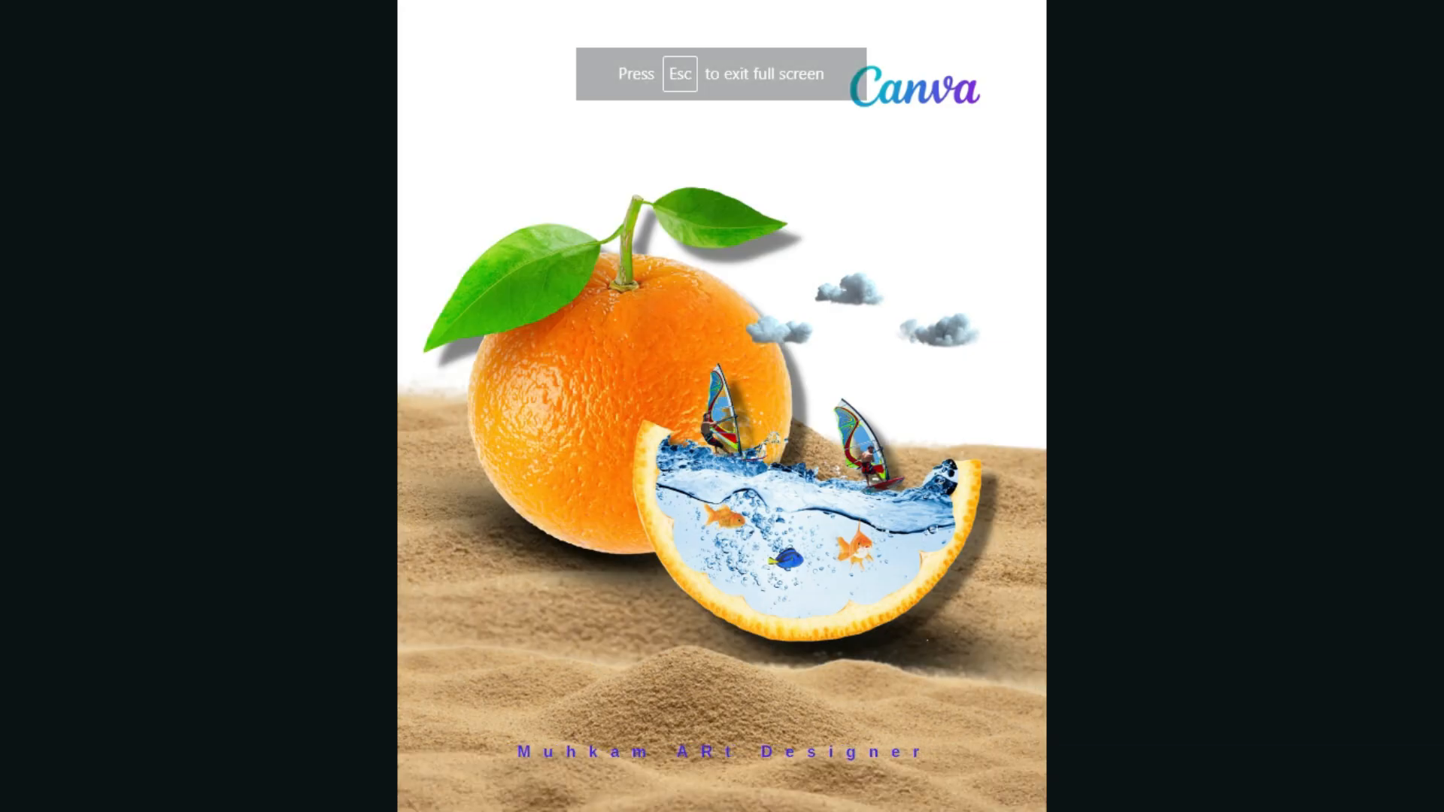